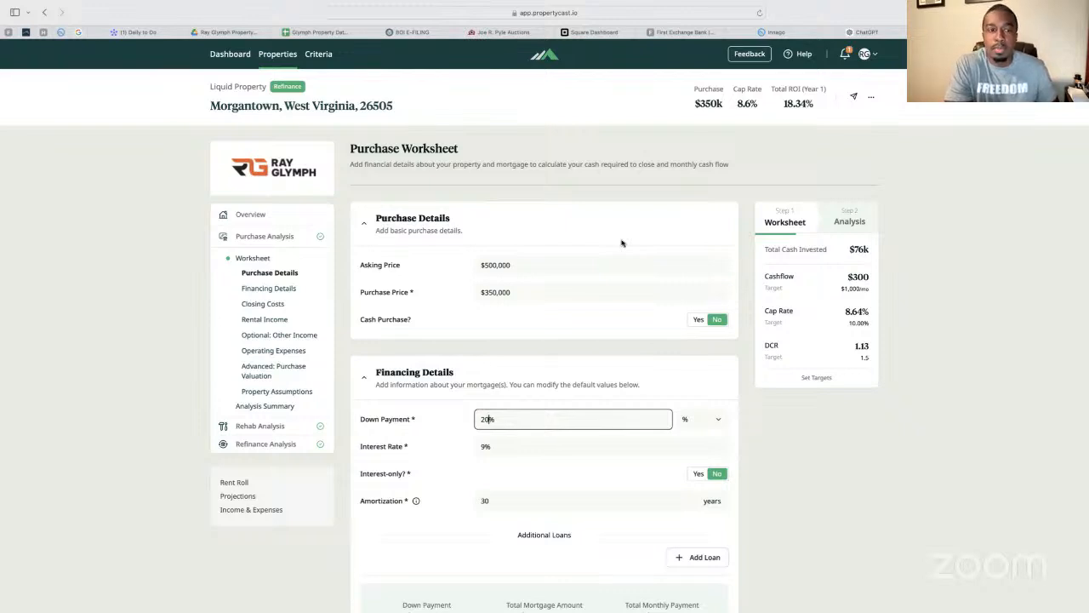
- Leave the purchase worksheet without saving its changes and open the purchase analysis report from the property overview
click(260, 217)
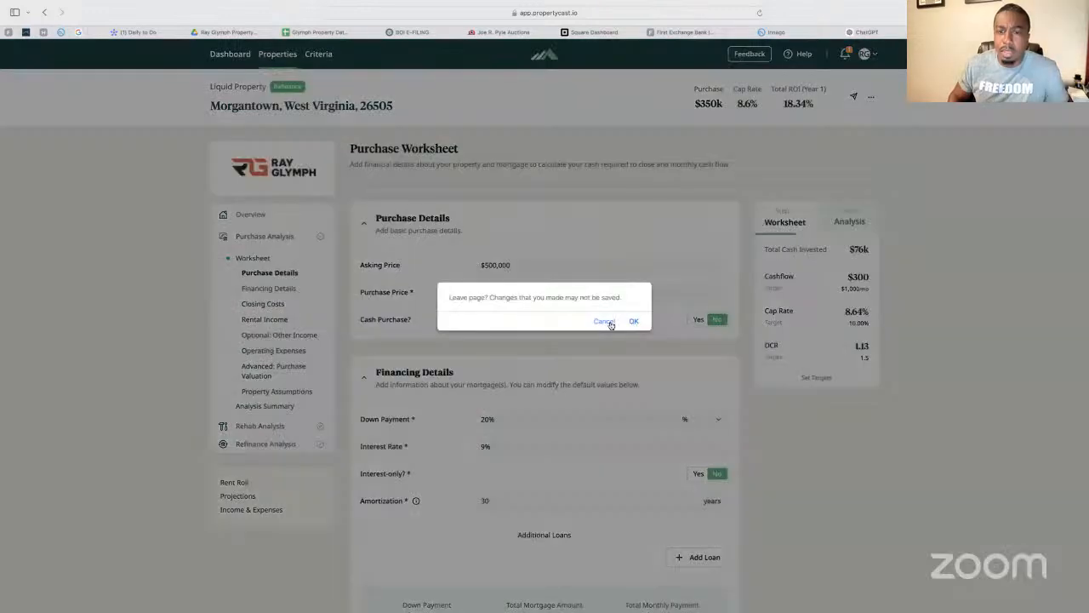
click(634, 322)
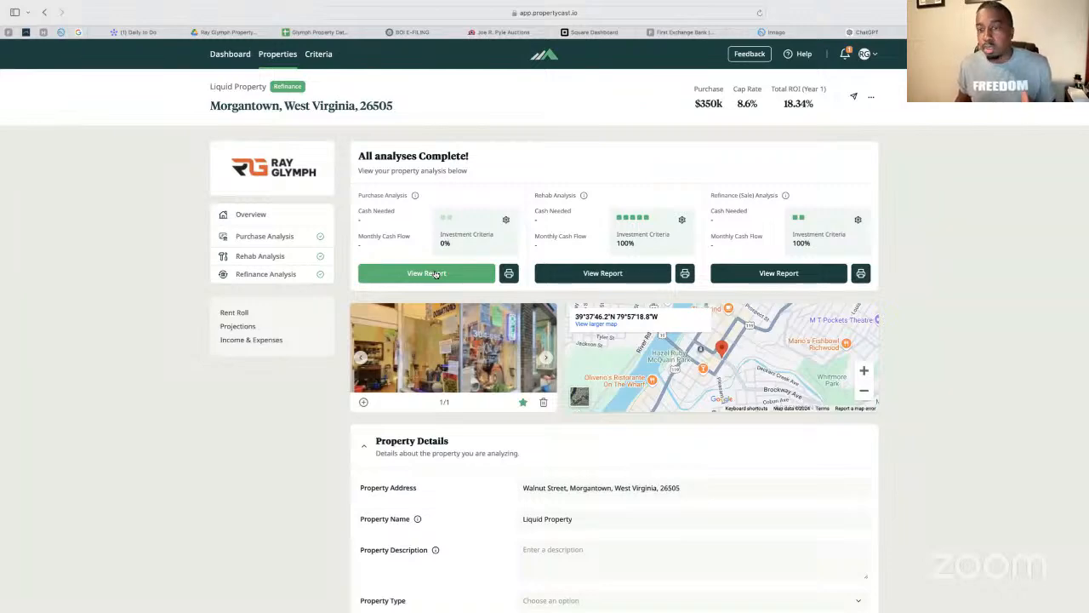
click(434, 273)
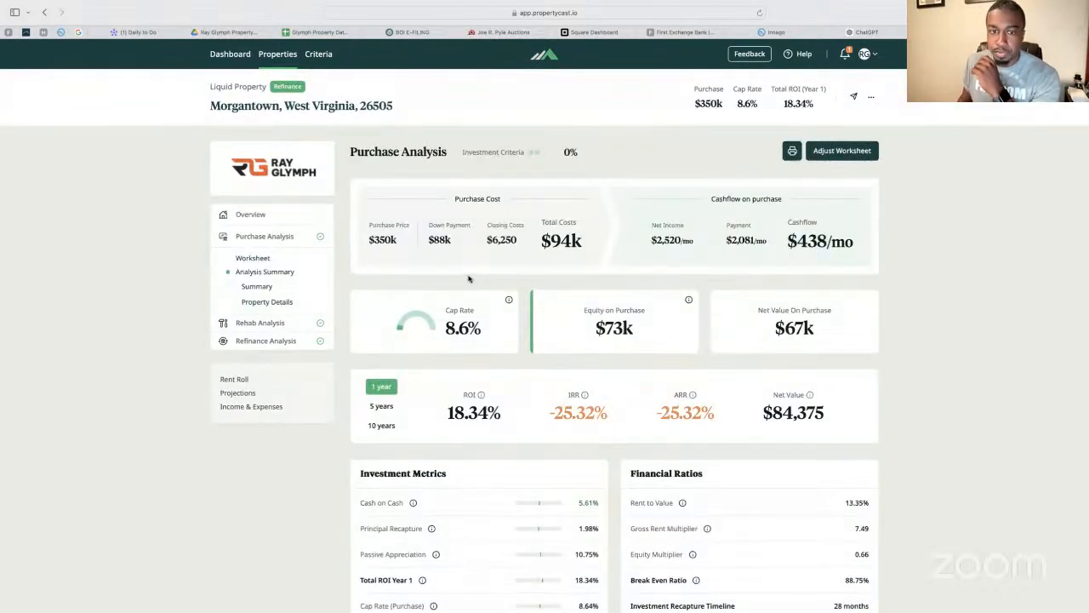
- Return to the purchase worksheet and set the down payment in the financing details to 20%
click(45, 13)
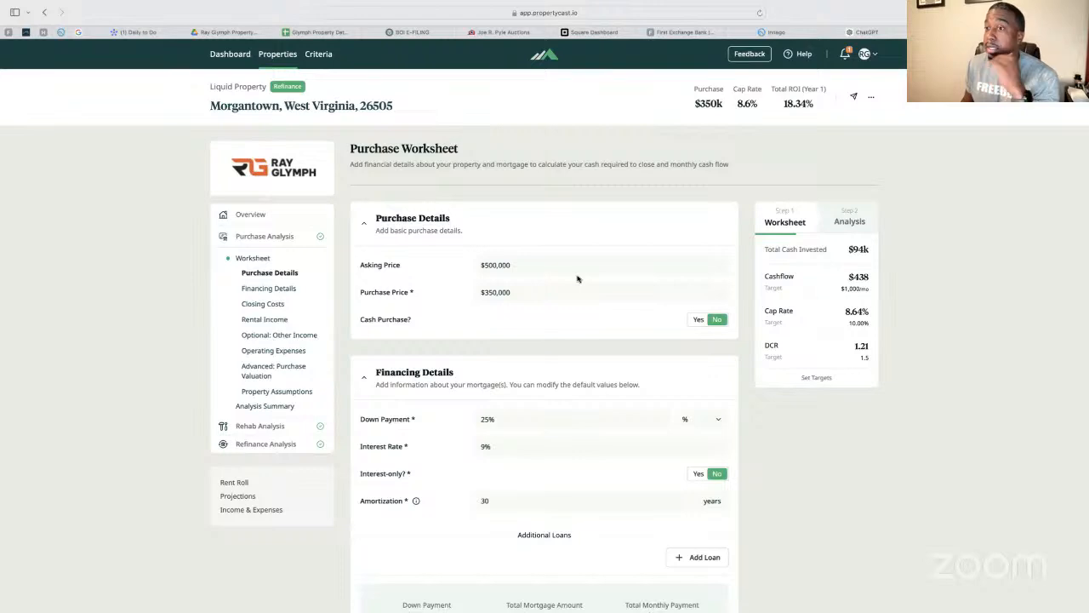
scroll(579, 277, down, 1)
click(566, 230)
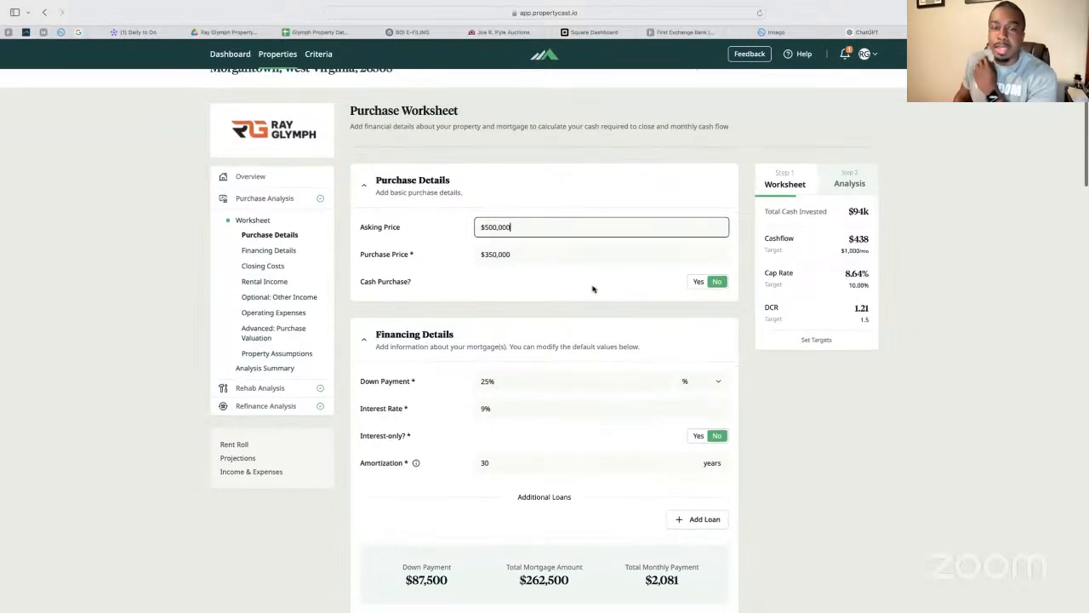
scroll(521, 284, down, 2)
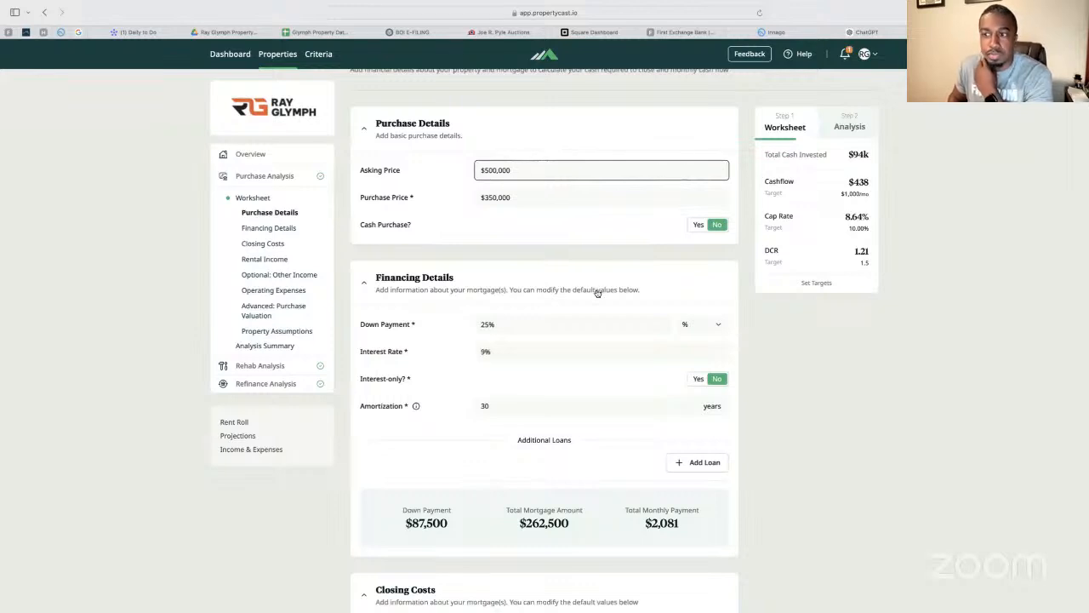
scroll(597, 291, down, 1)
scroll(596, 292, down, 1)
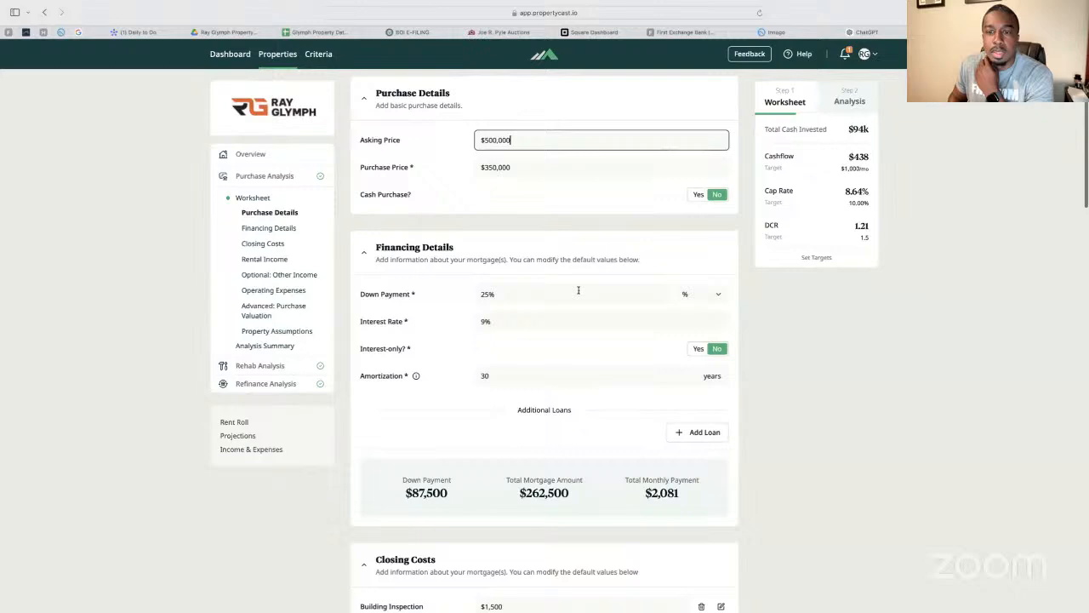
click(510, 298)
key(BackSpace)
text(0)
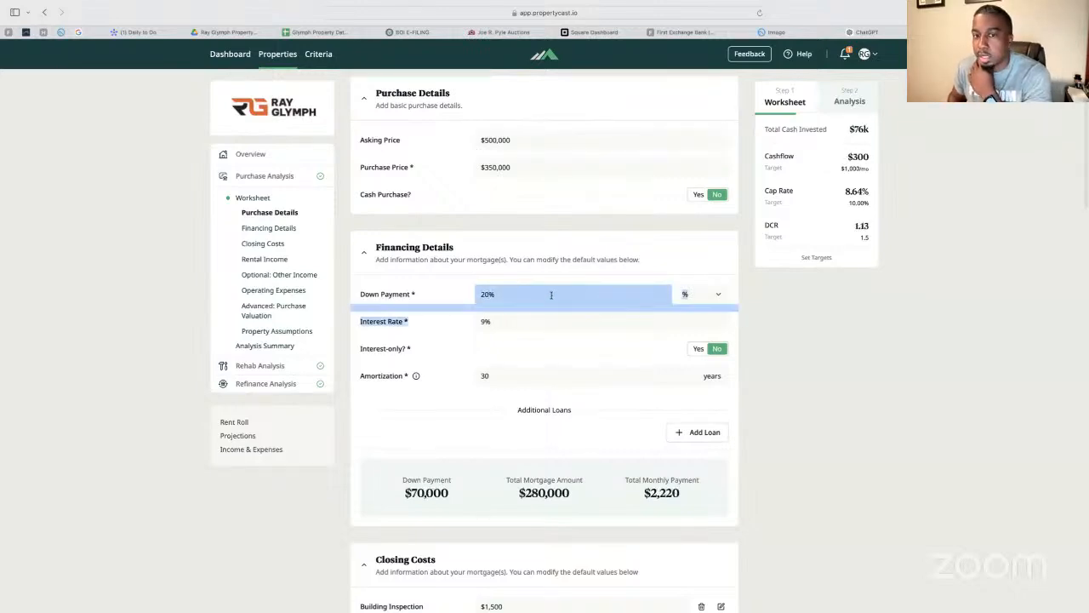
click(534, 324)
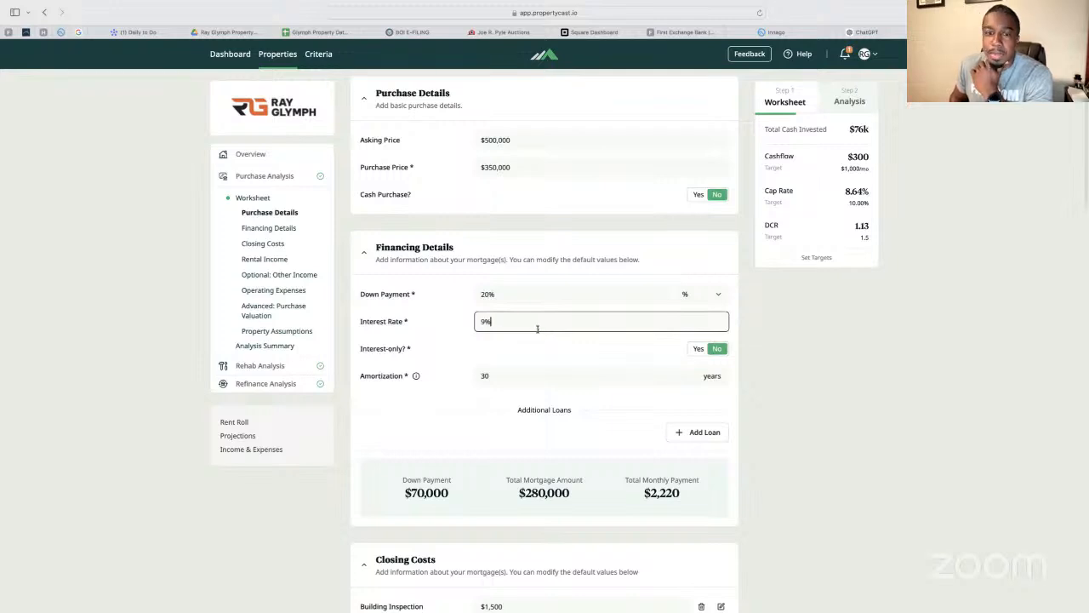
- Review the worksheet's financing details, closing costs and rental income, including the vacancy rate
scroll(535, 326, down, 2)
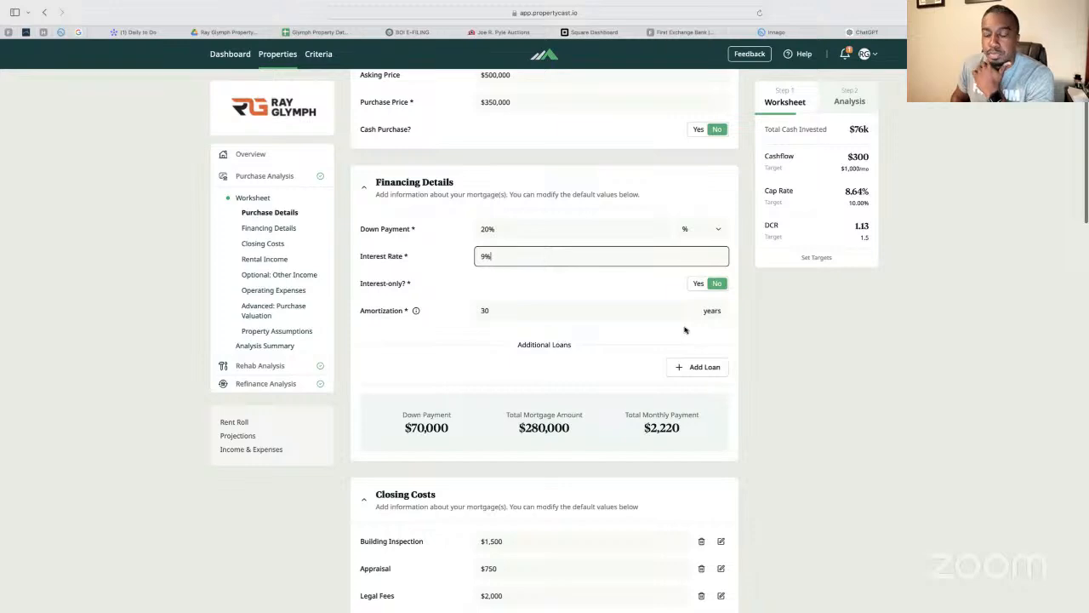
scroll(673, 336, down, 2)
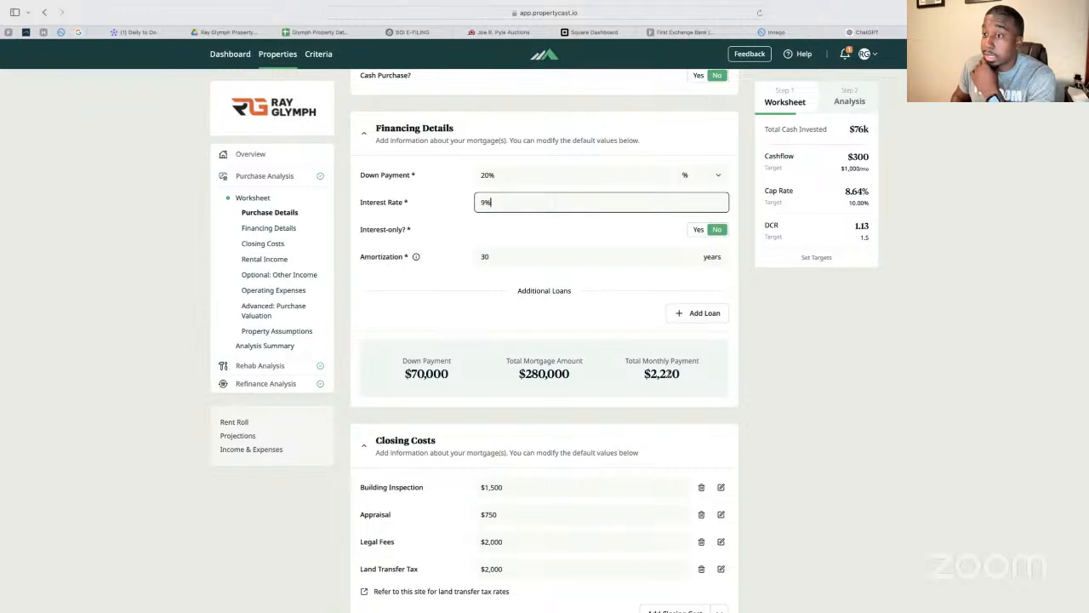
scroll(545, 340, down, 3)
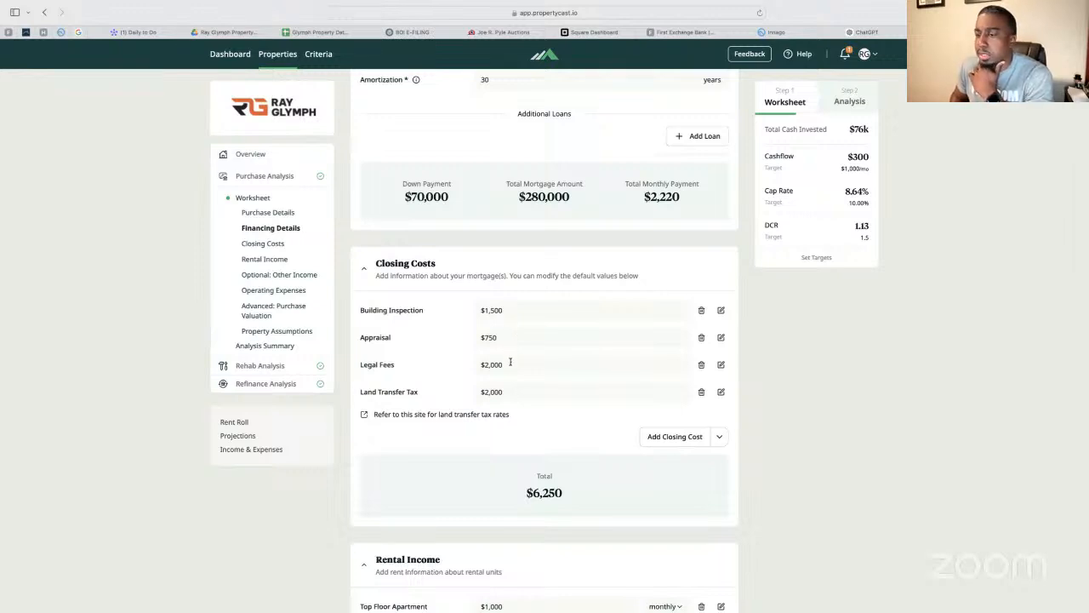
scroll(511, 364, down, 1)
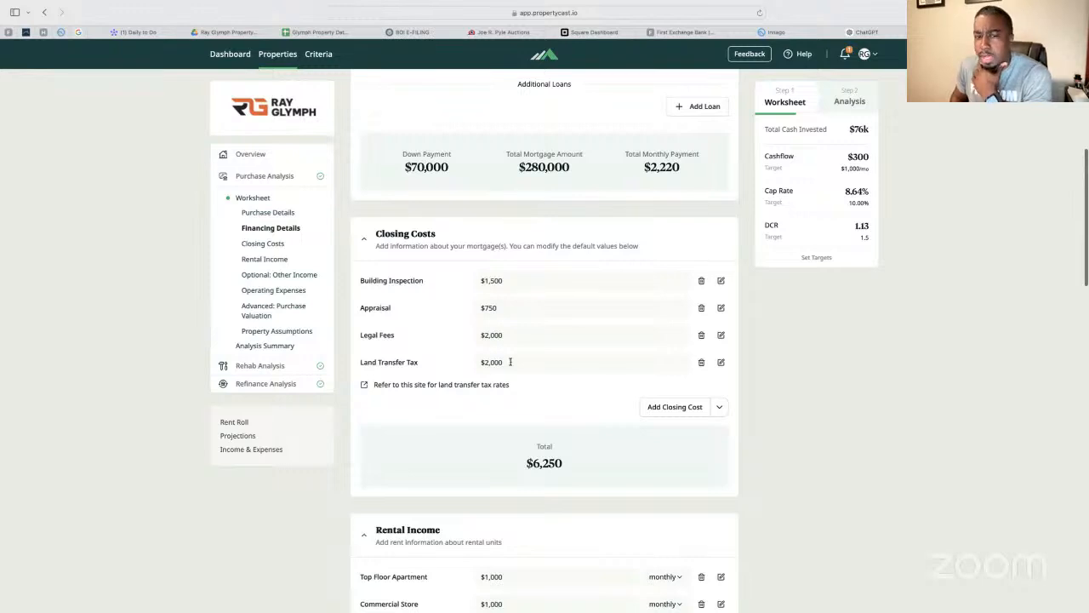
scroll(510, 362, up, 1)
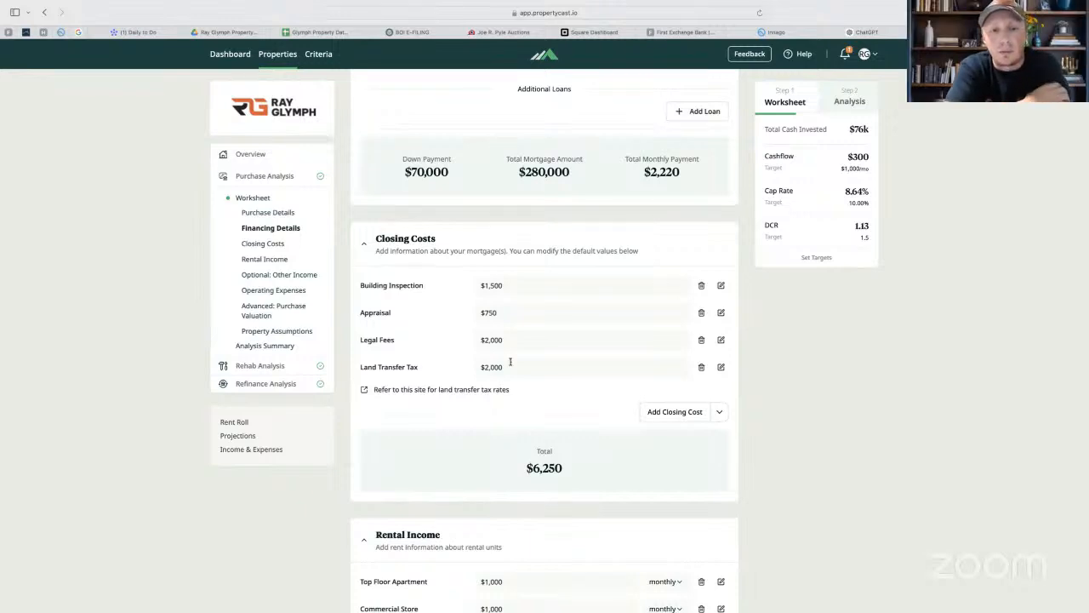
scroll(511, 361, down, 5)
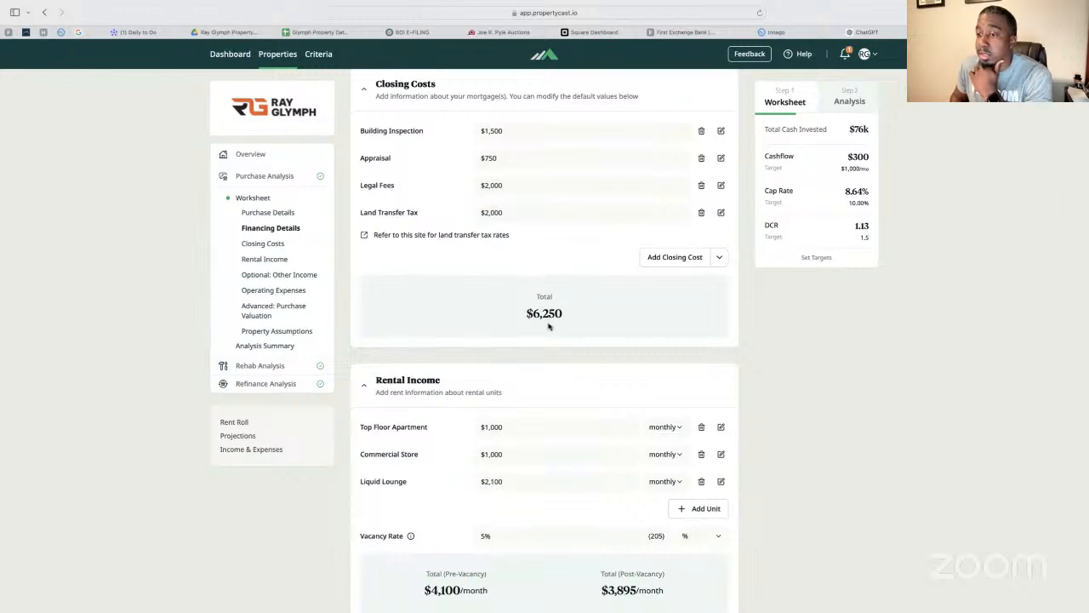
scroll(536, 315, down, 5)
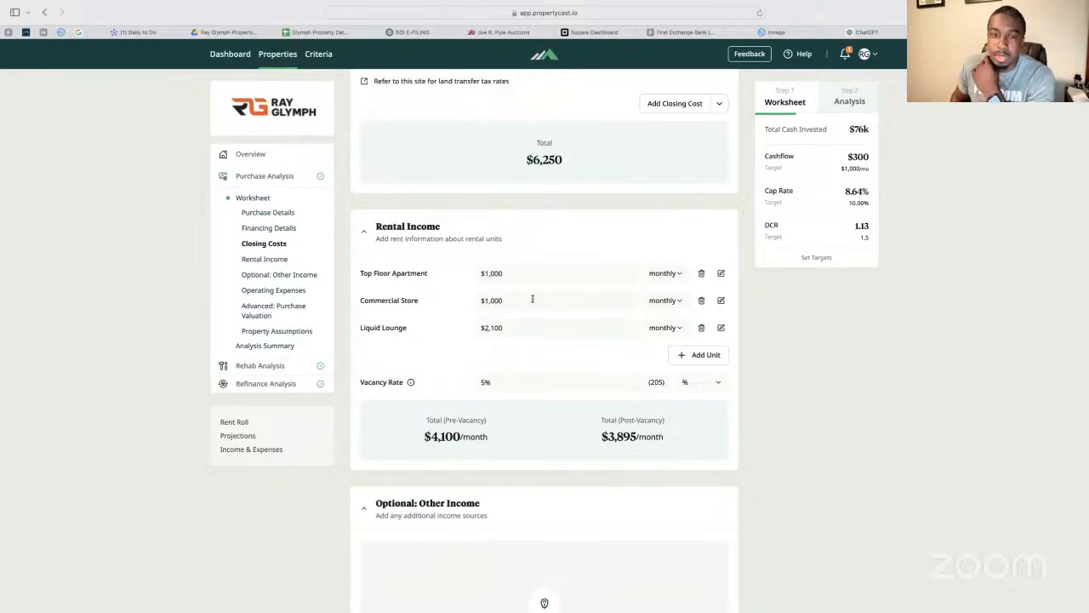
scroll(537, 314, down, 1)
scroll(537, 314, down, 1)
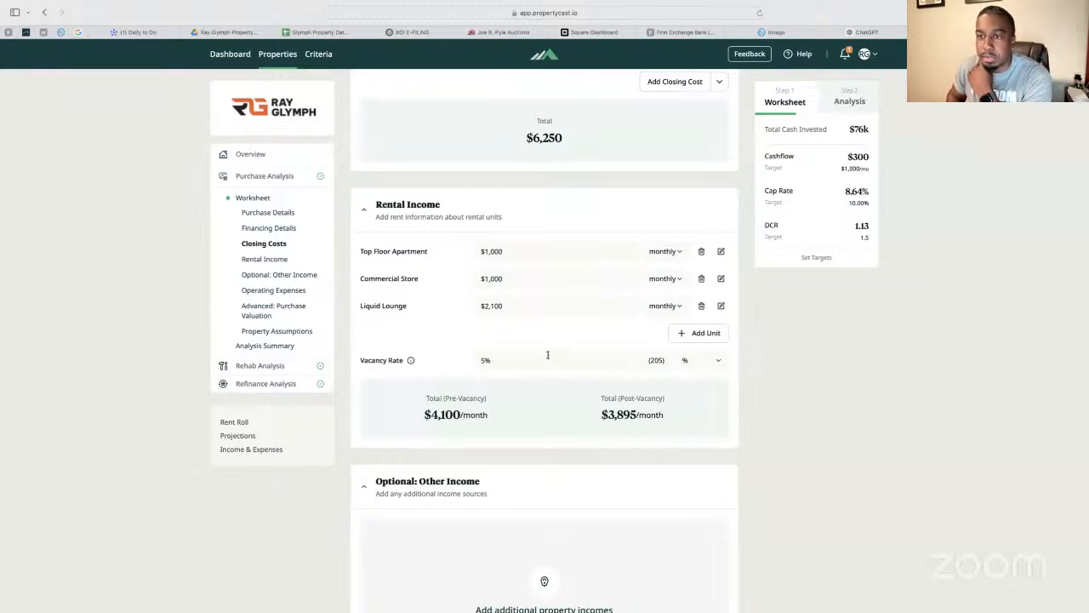
- Examine the optional other income section and the operating expenses with their cash flow and debt coverage ratio
scroll(548, 355, down, 5)
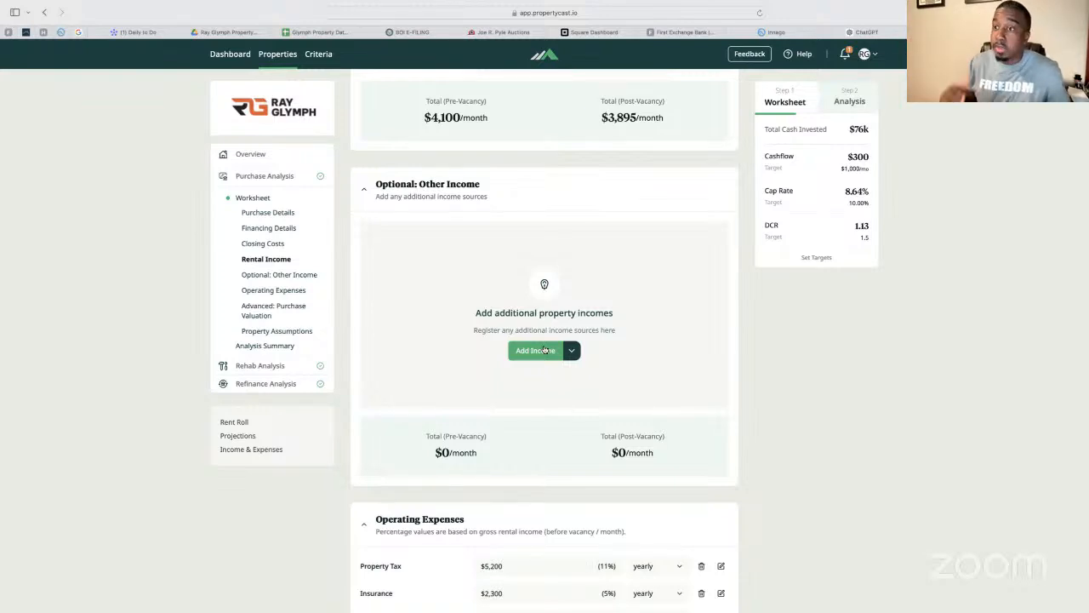
scroll(558, 349, down, 1)
scroll(559, 349, down, 3)
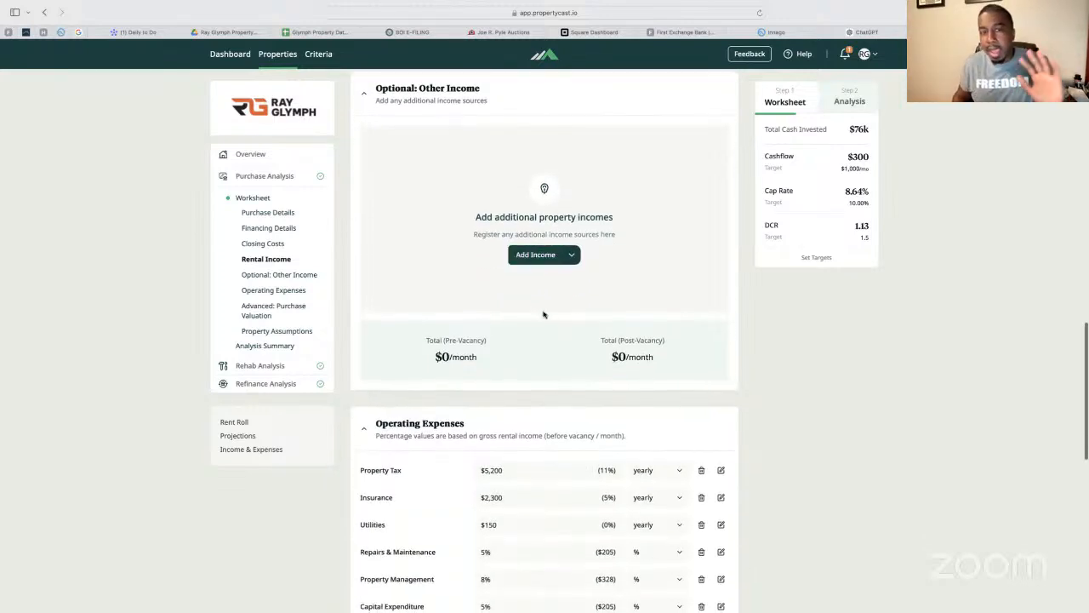
scroll(579, 312, down, 5)
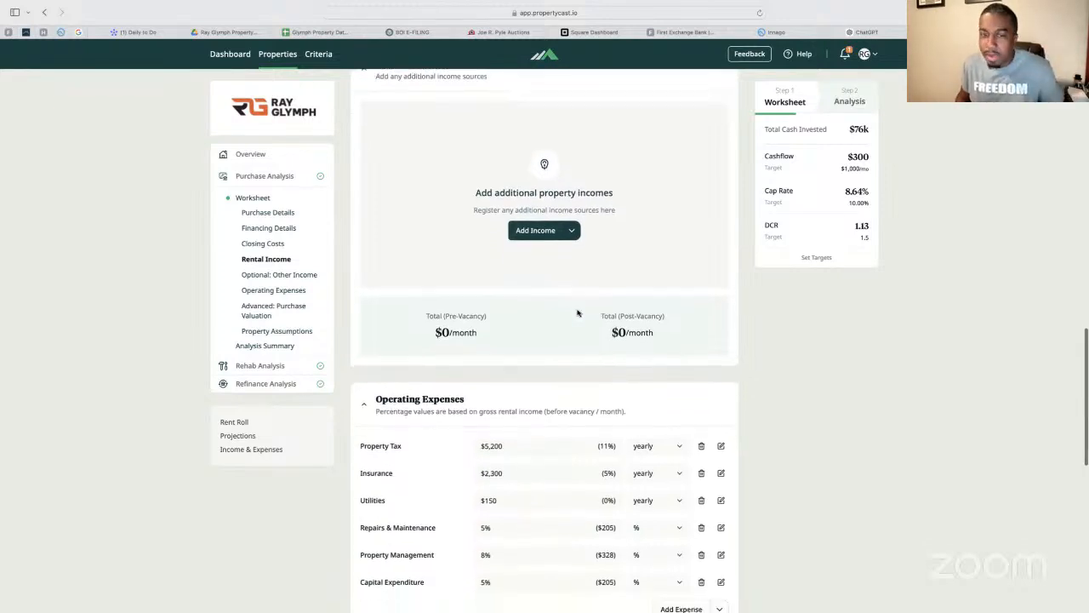
scroll(569, 338, down, 1)
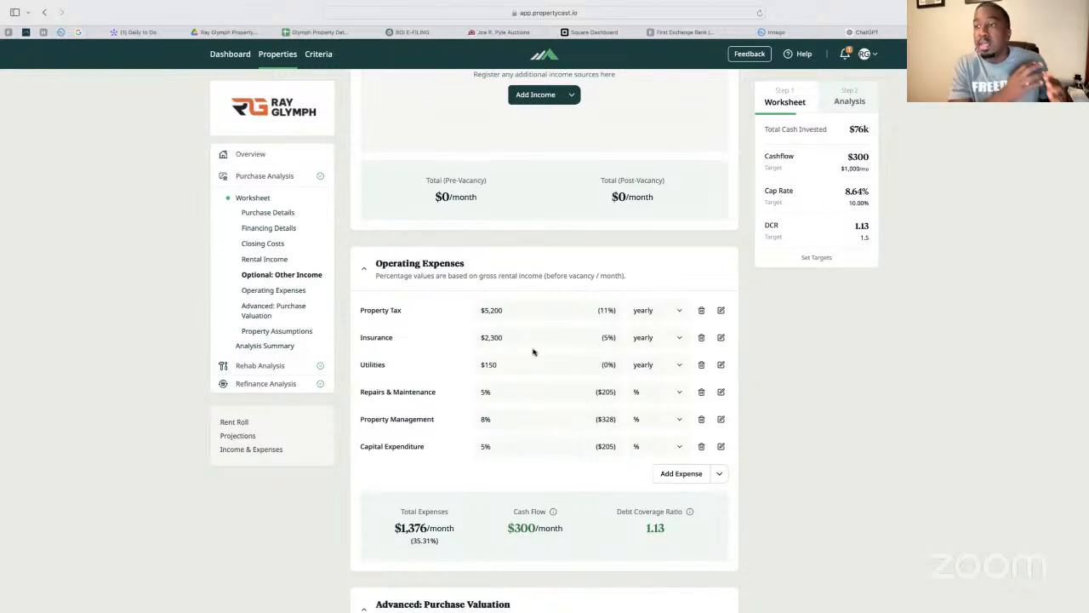
scroll(674, 350, down, 1)
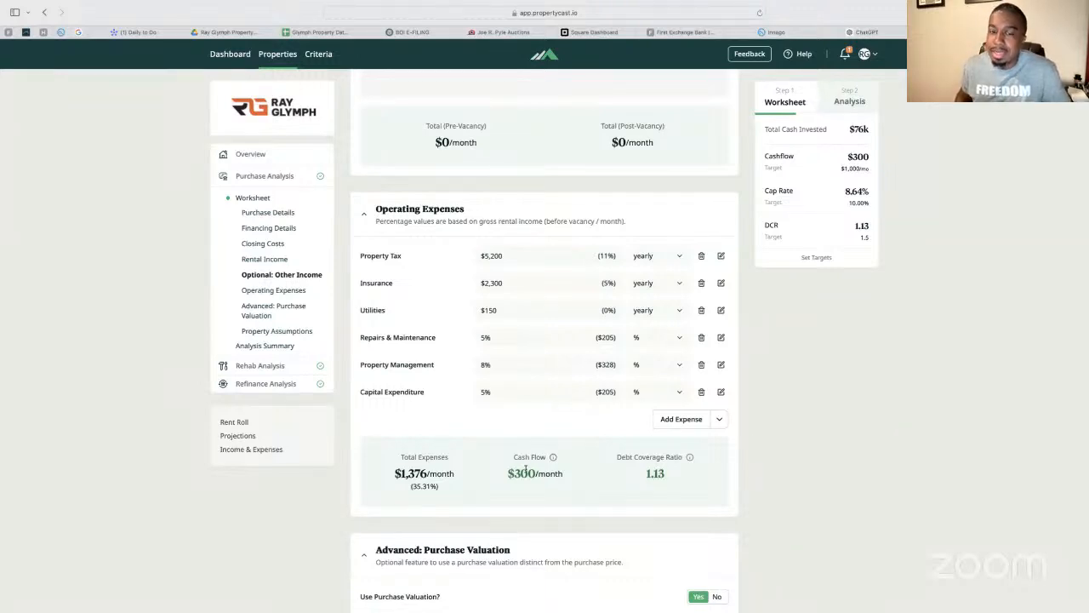
- Set the target cap rate in the advanced purchase valuation to 8% and highlight the estimated property value
scroll(523, 474, down, 5)
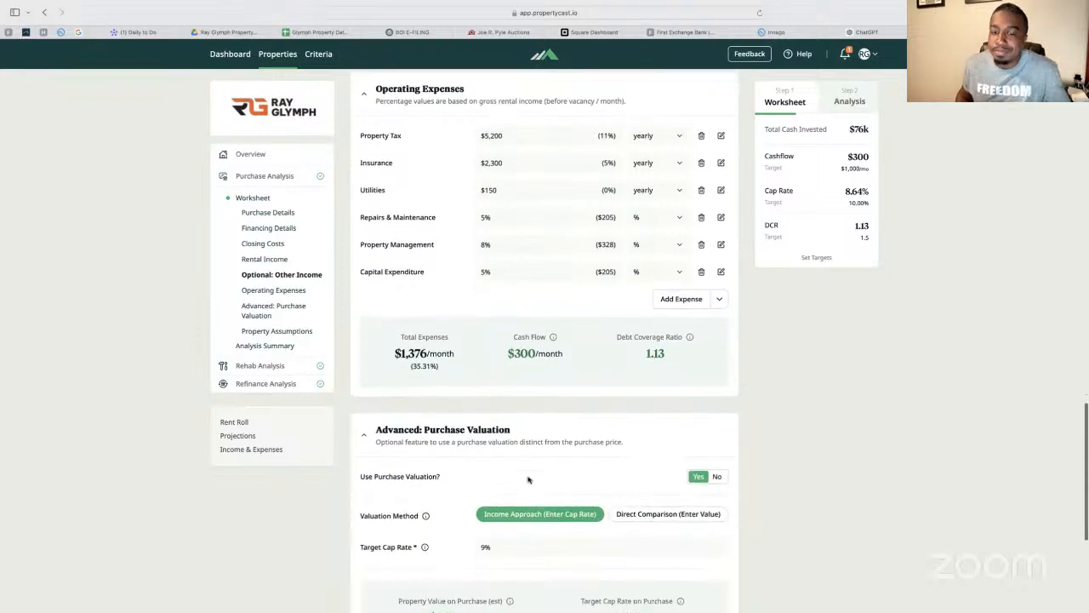
scroll(534, 480, down, 1)
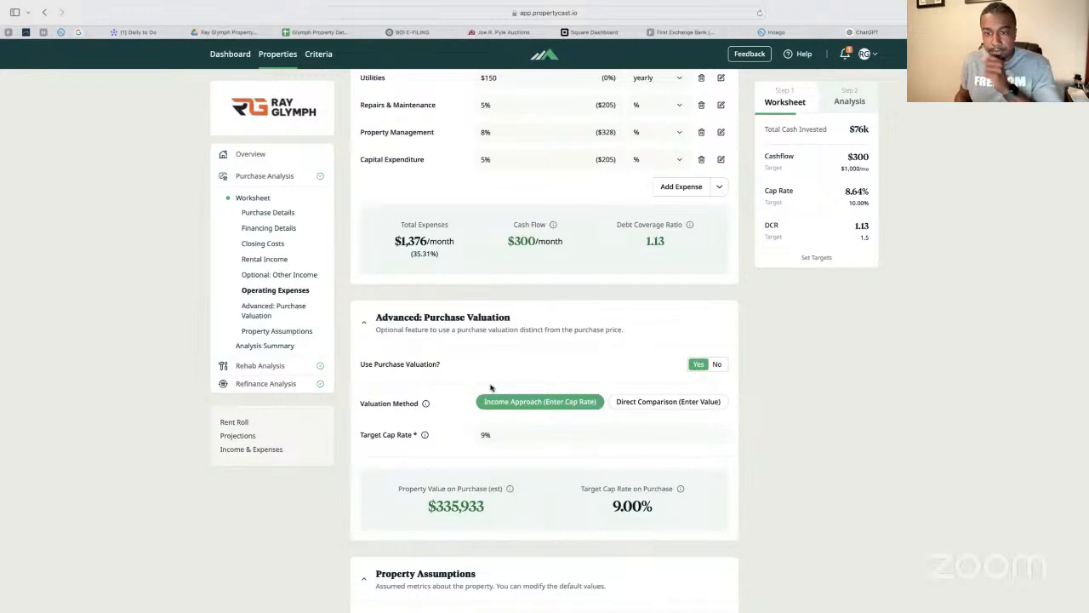
scroll(505, 391, up, 1)
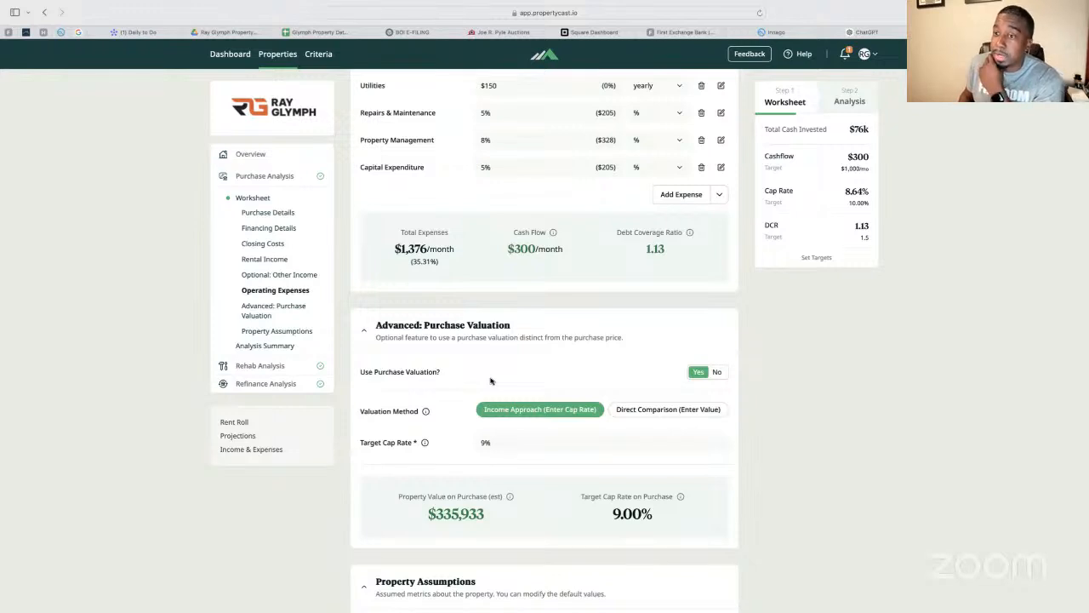
scroll(490, 380, down, 3)
click(485, 380)
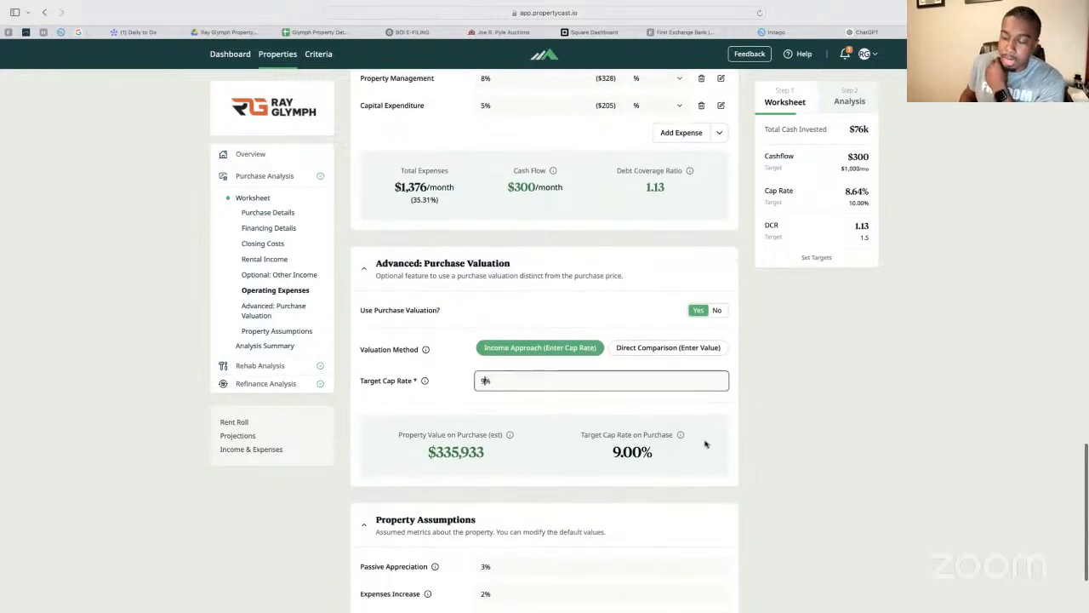
key(BackSpace)
text(8)
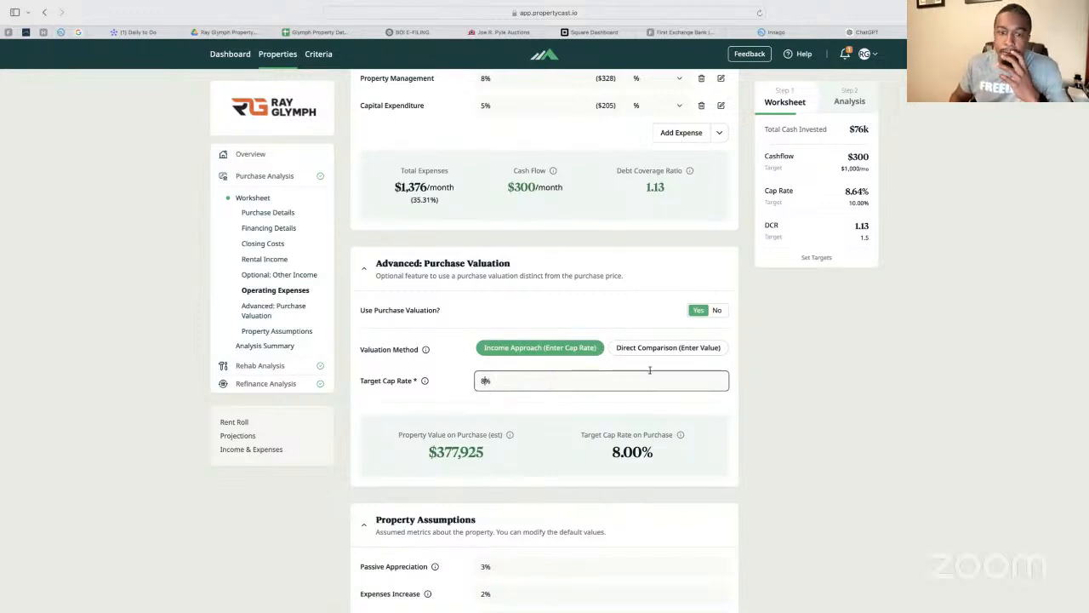
scroll(507, 432, down, 1)
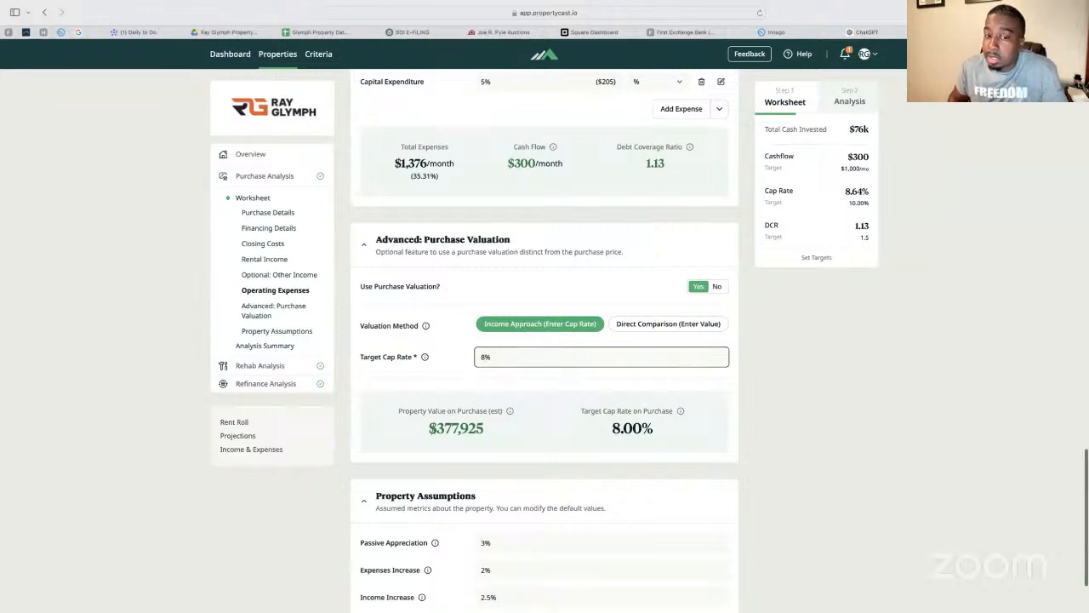
drag(435, 428, 482, 434)
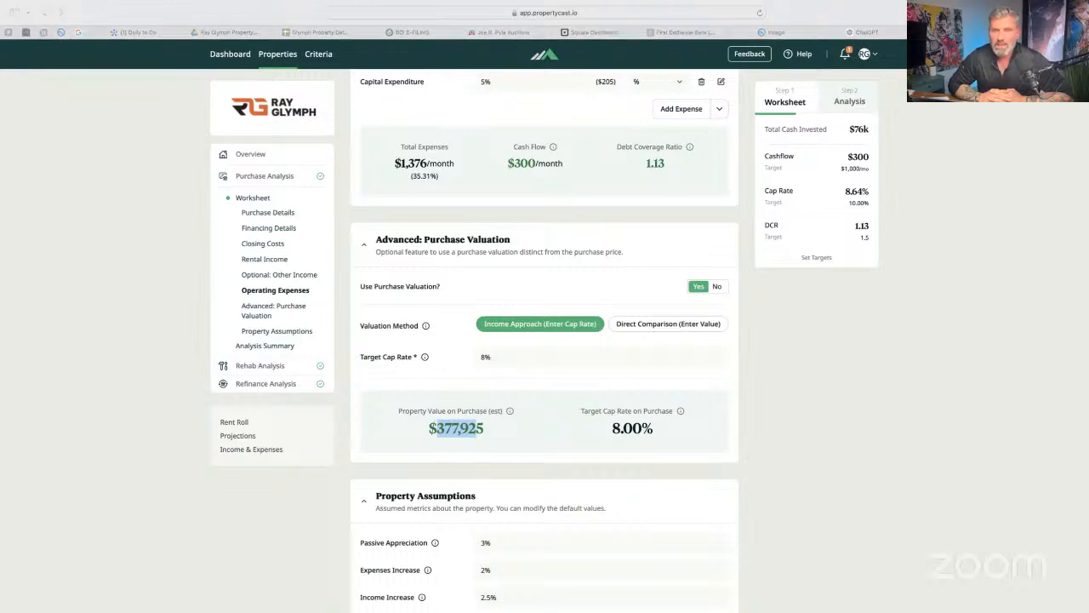
- Preview the Direct Comparison valuation method and switch back to the Income Approach
click(845, 100)
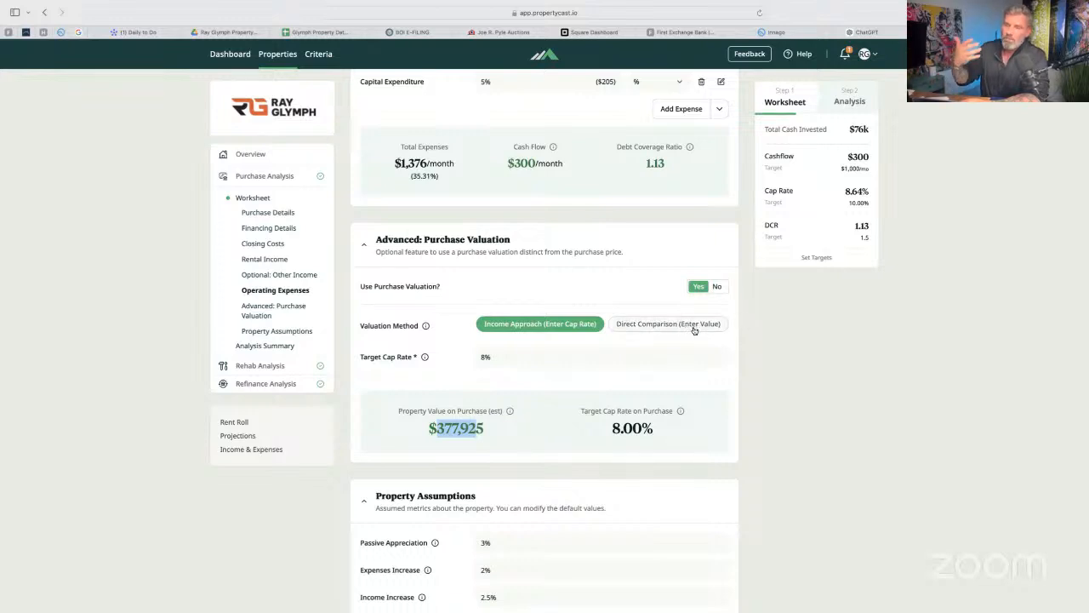
click(619, 330)
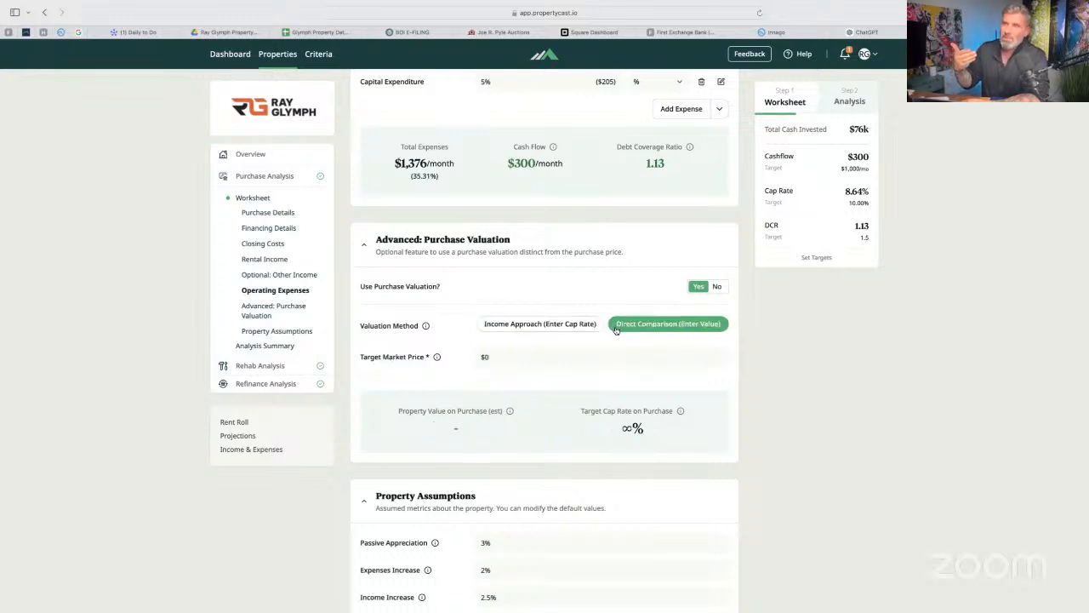
click(560, 327)
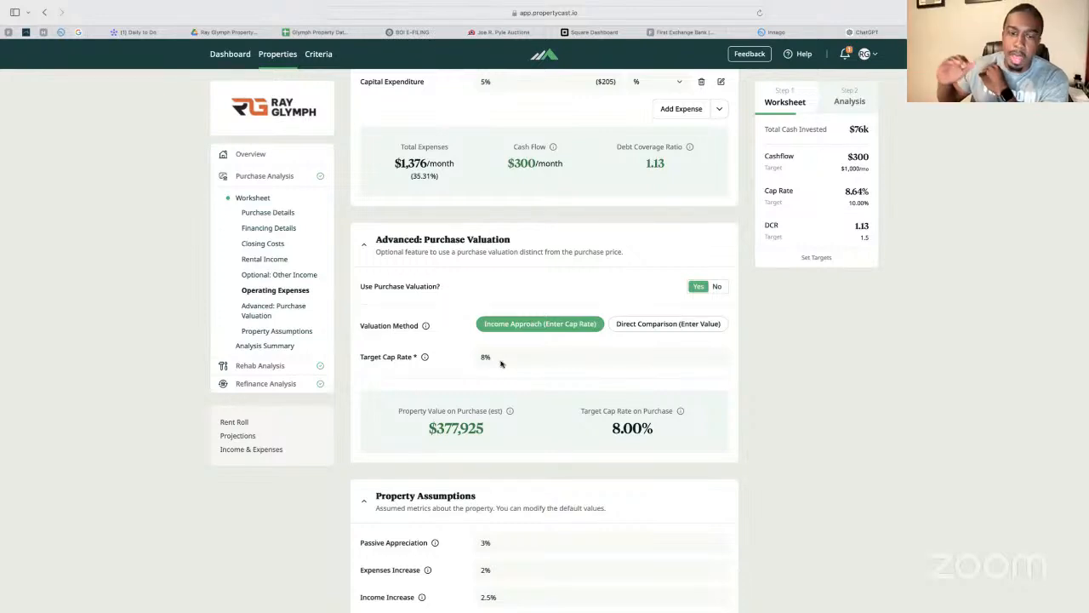
- View the explanation of the estimated property value on purchase and review the property assumptions
scroll(506, 362, down, 2)
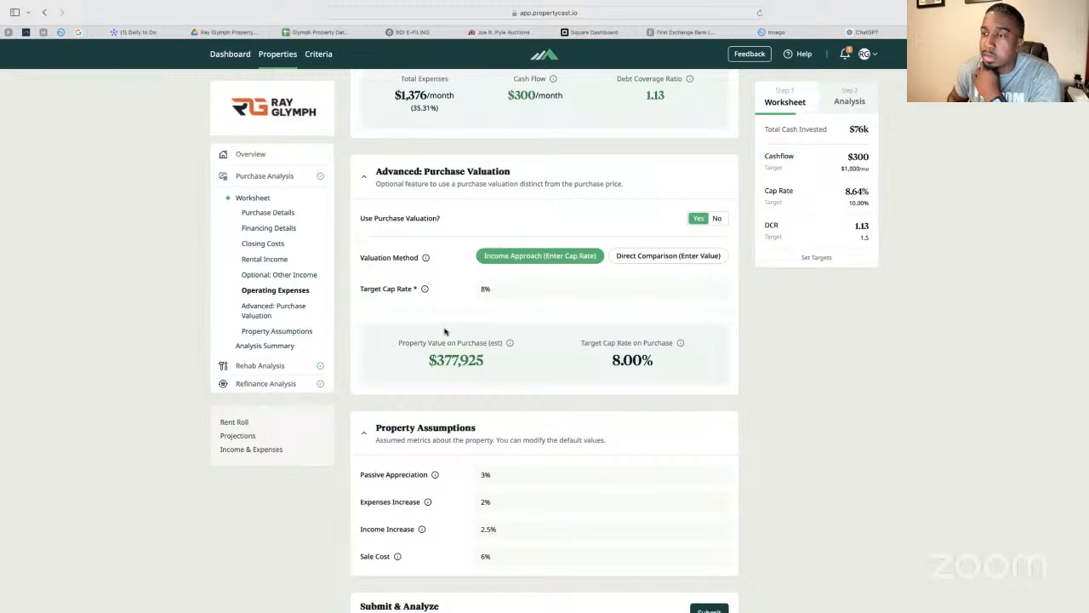
mouse_move(511, 343)
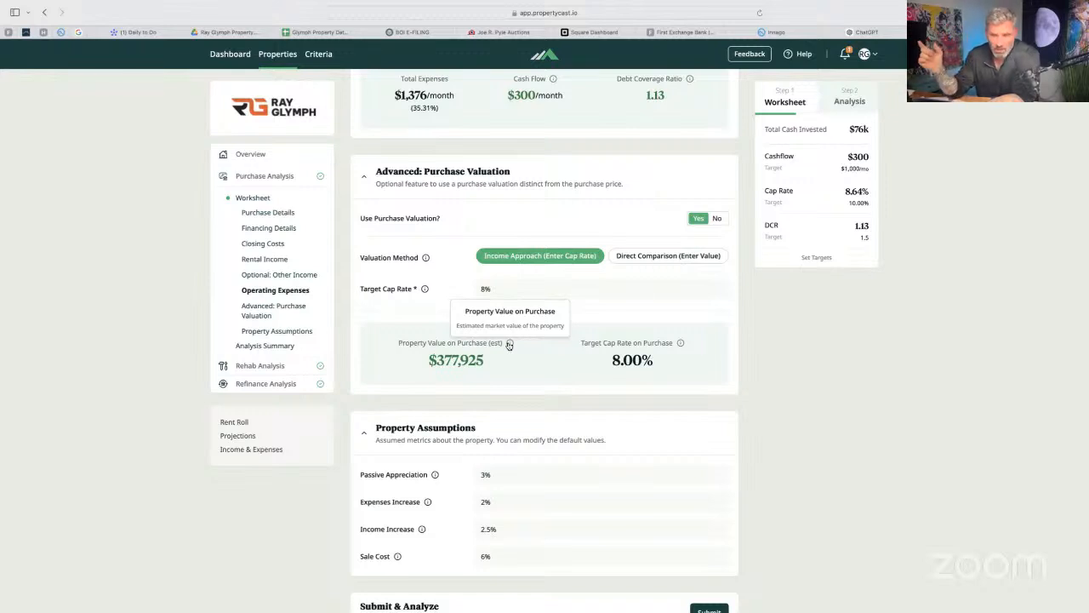
scroll(509, 345, down, 1)
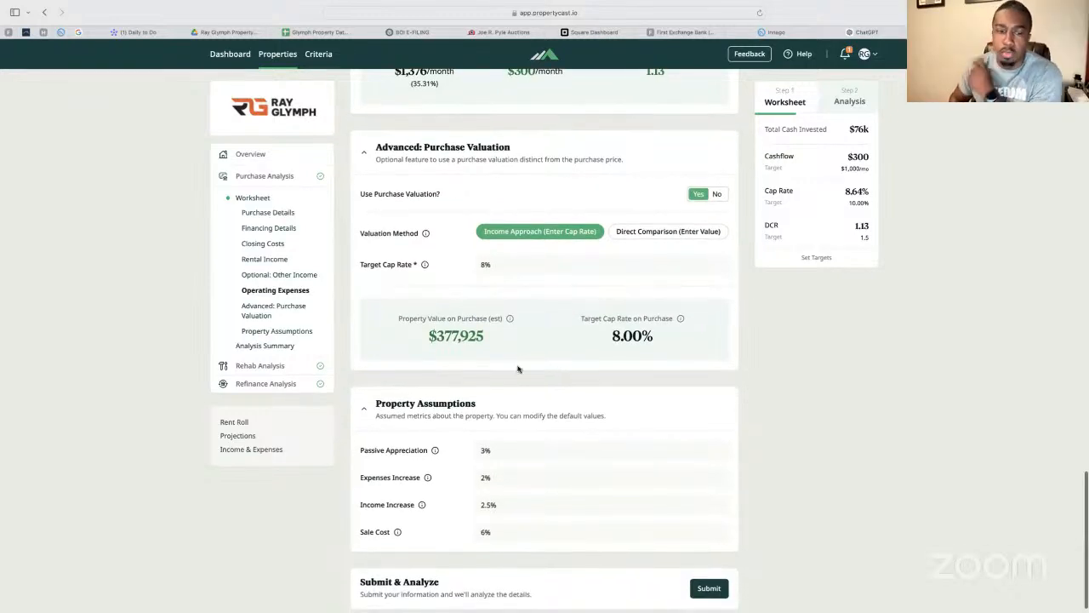
- Submit the completed purchase worksheet to generate the property's purchase analysis
scroll(520, 387, down, 1)
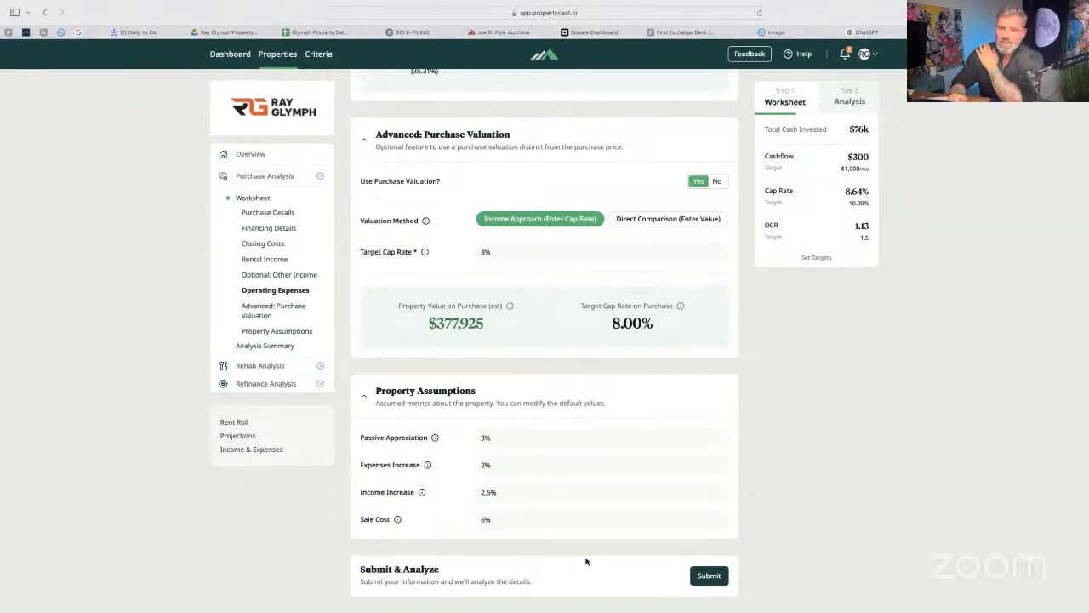
click(711, 570)
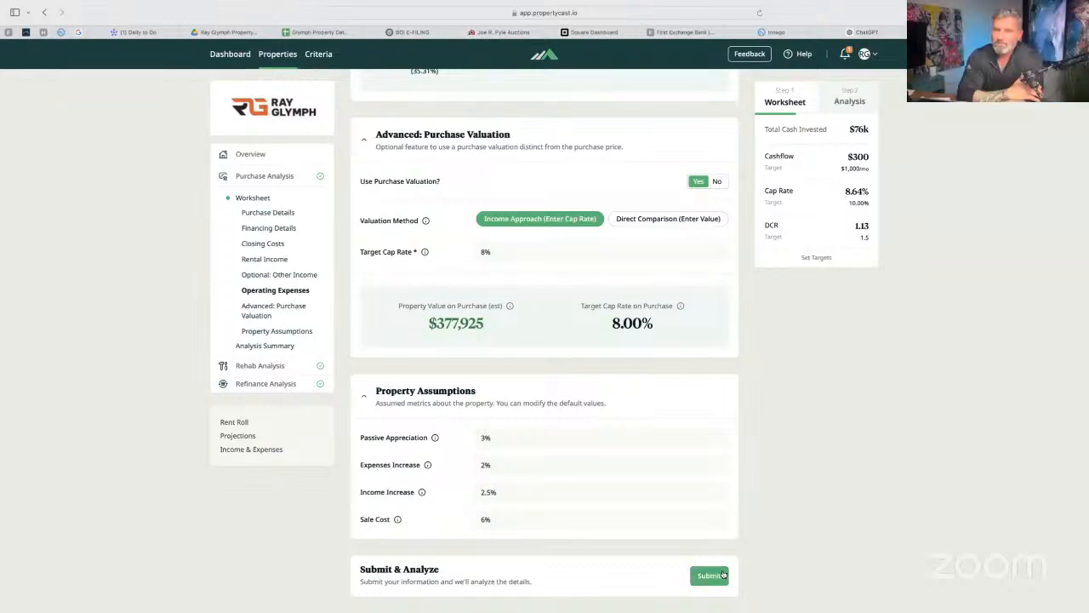
click(717, 576)
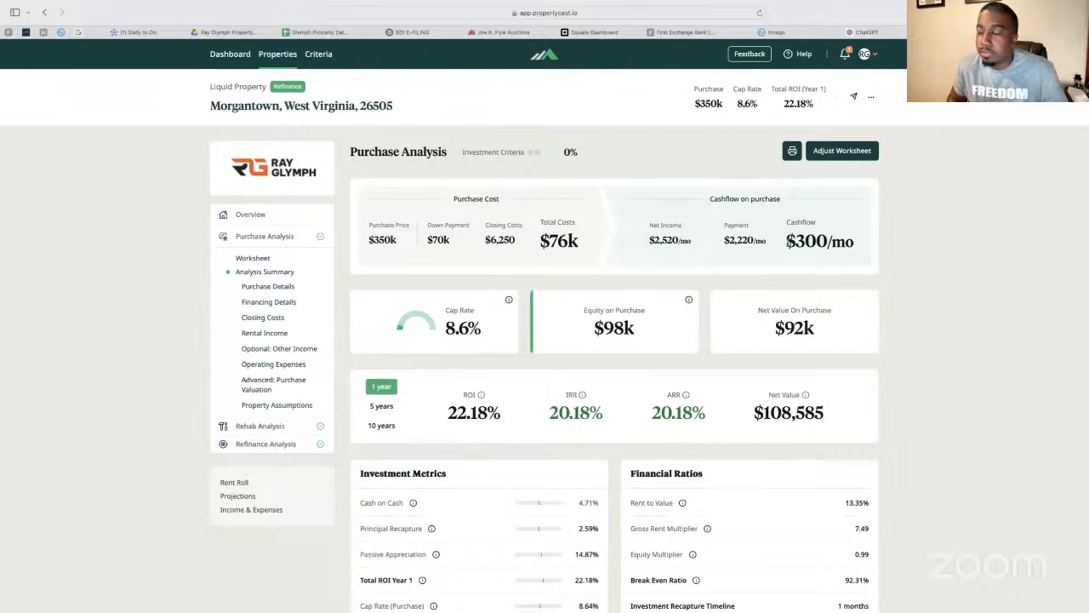
- Compare the purchase returns over 5 and 10 years and switch back to the 1-year view
scroll(790, 244, down, 2)
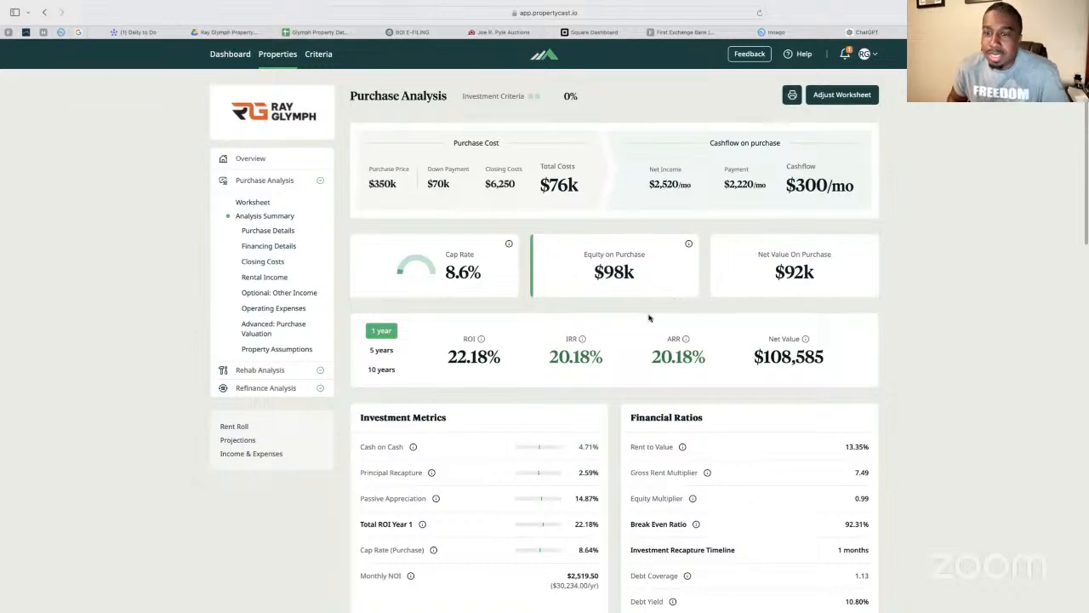
scroll(650, 329, down, 1)
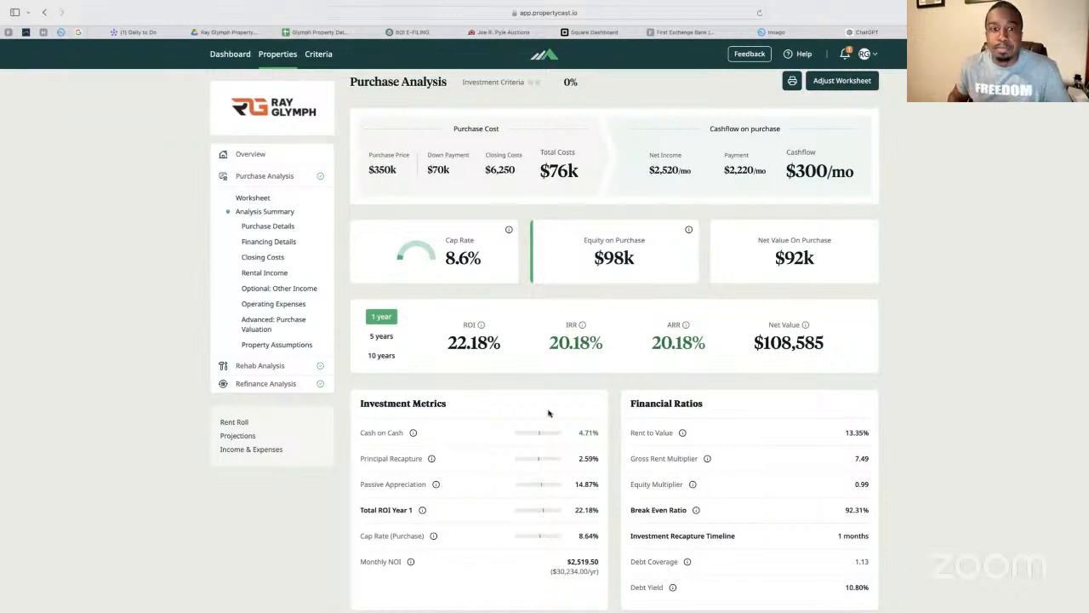
scroll(511, 358, down, 2)
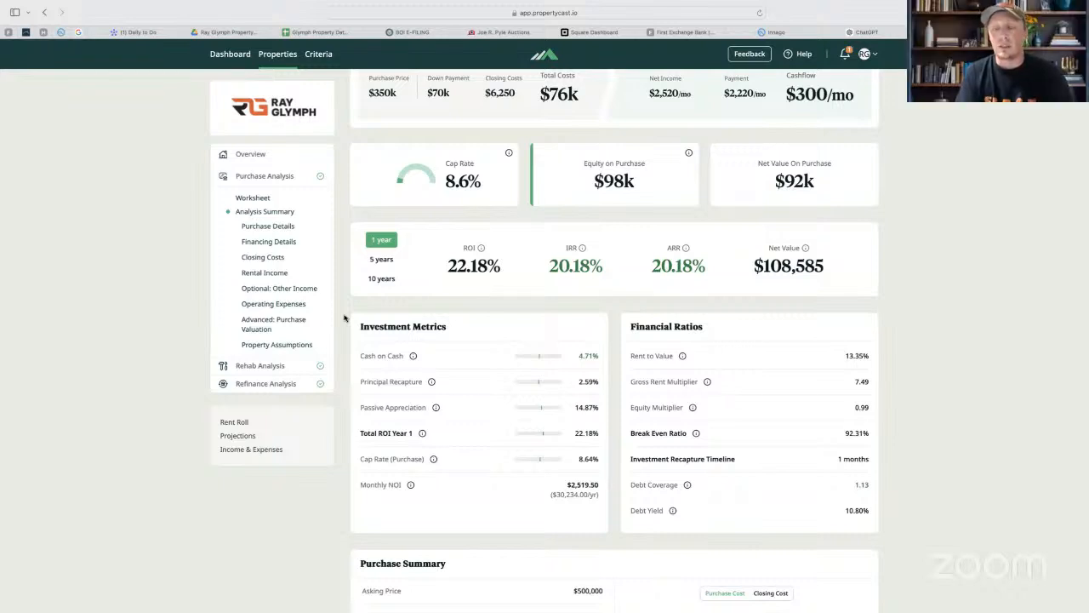
scroll(344, 318, down, 2)
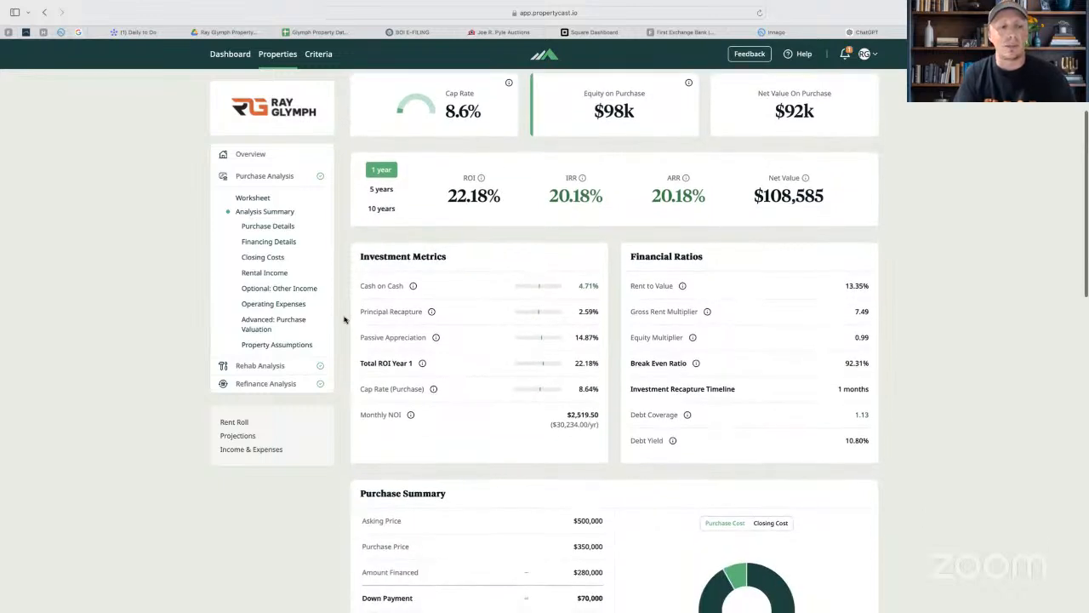
scroll(344, 318, down, 1)
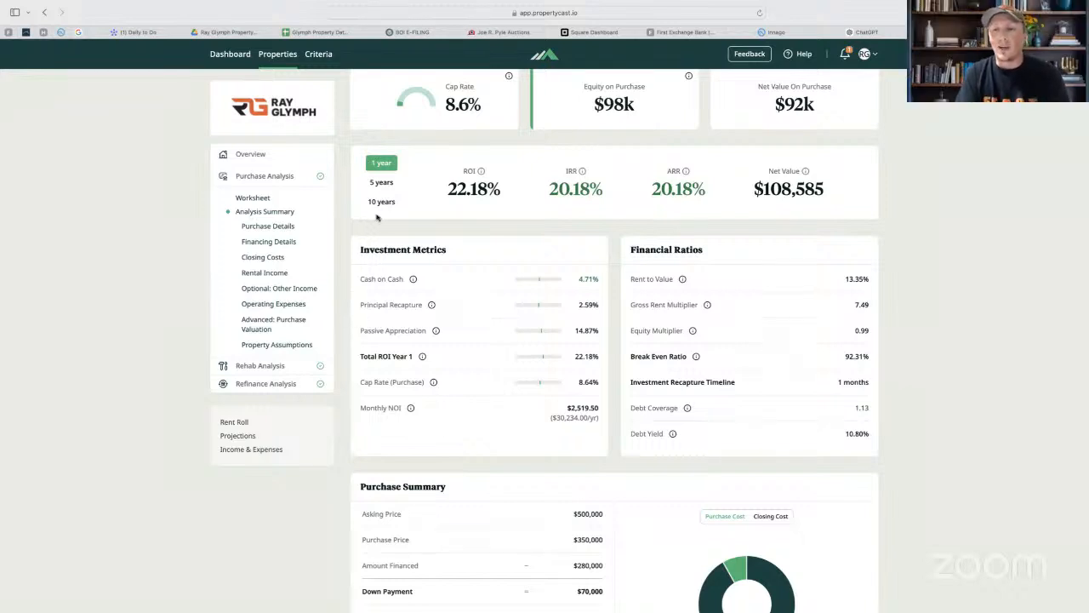
click(378, 185)
click(379, 202)
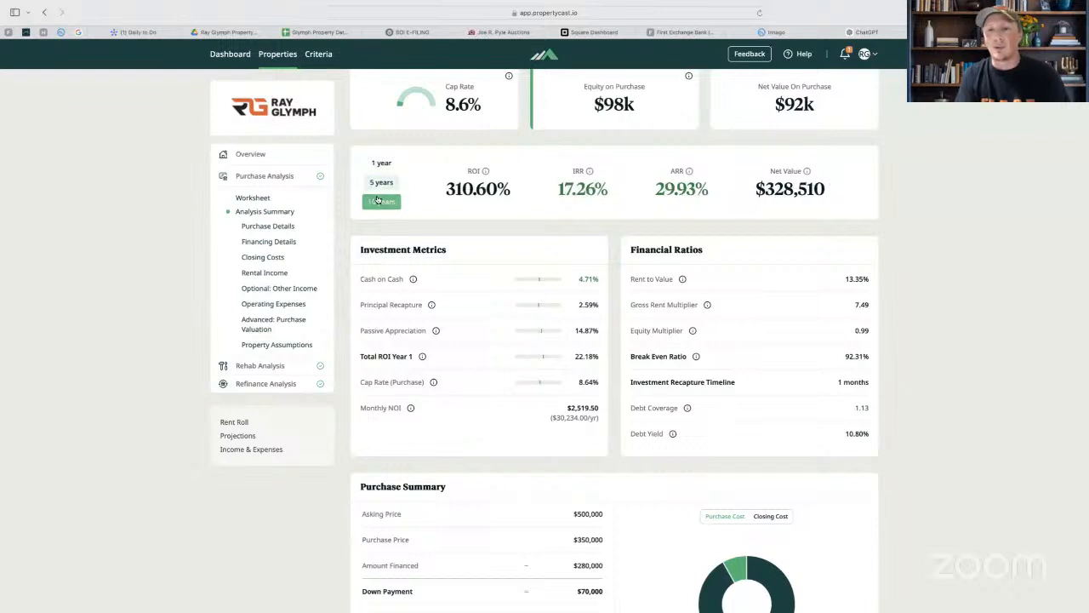
click(380, 163)
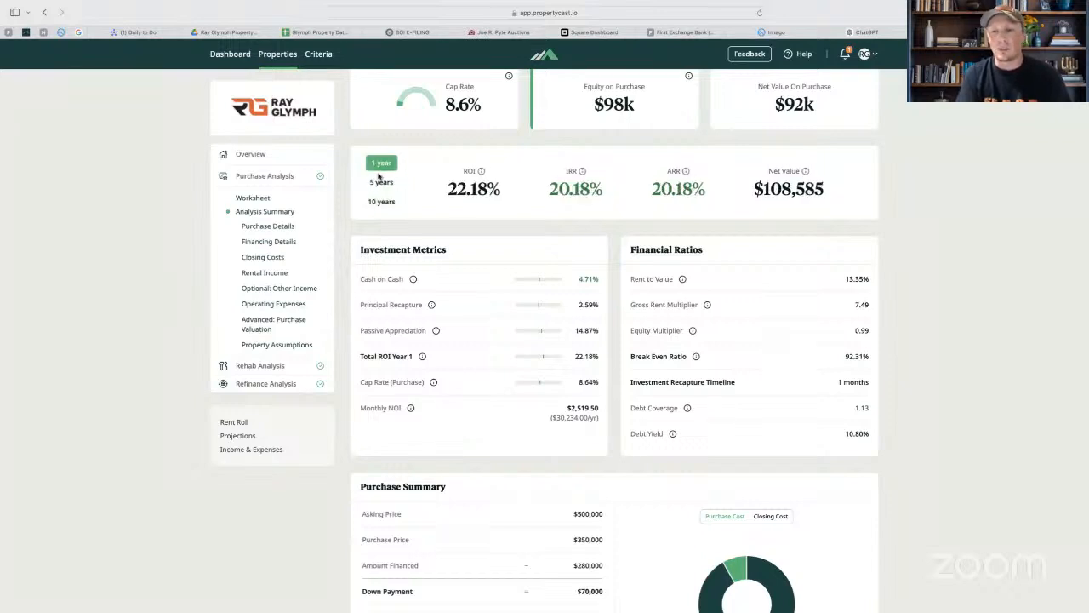
click(377, 183)
click(379, 163)
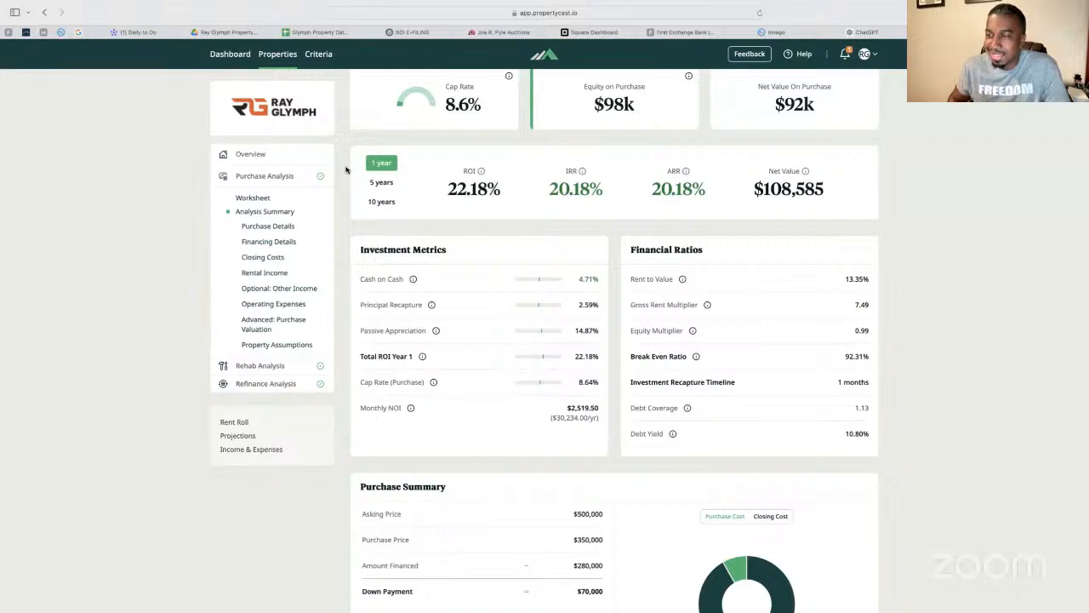
- Examine the investment metrics, financial ratios, purchase summary and net value contributors of the purchase analysis
scroll(349, 166, down, 1)
scroll(347, 170, up, 2)
scroll(348, 170, up, 2)
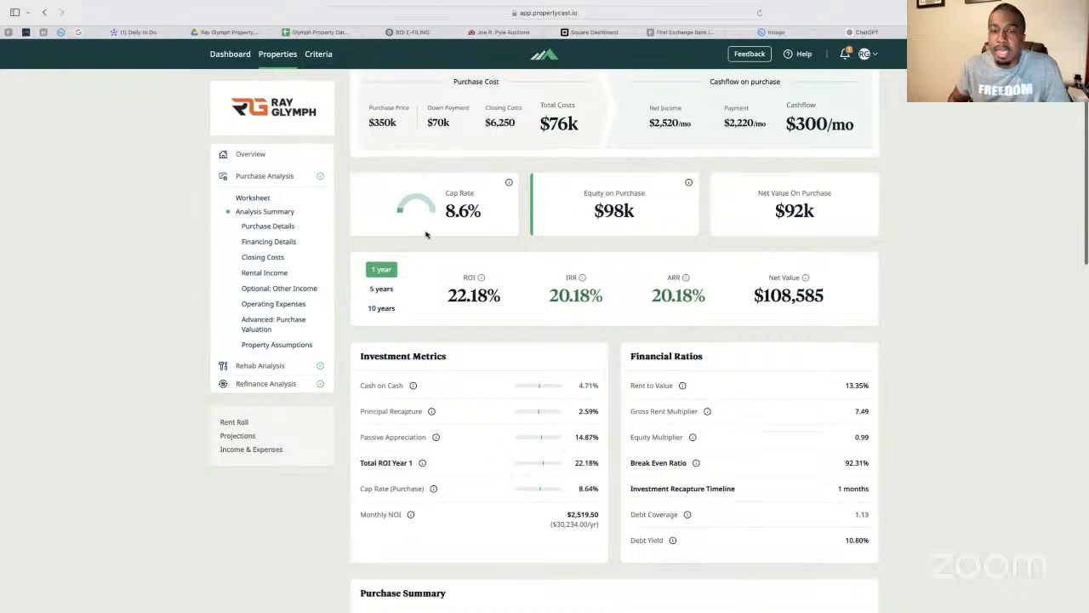
scroll(449, 282, down, 1)
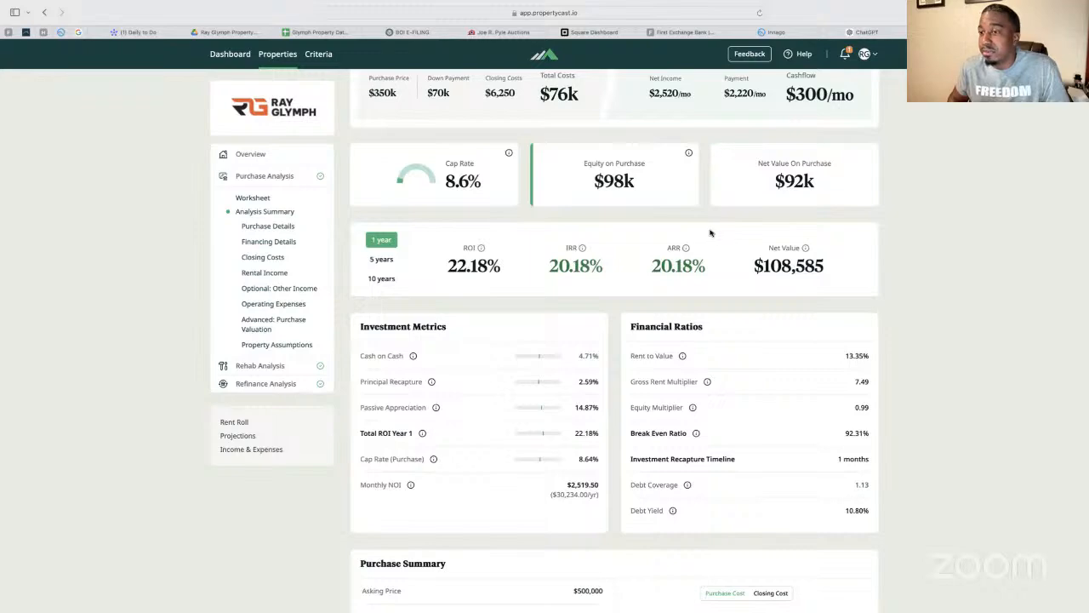
scroll(466, 420, down, 5)
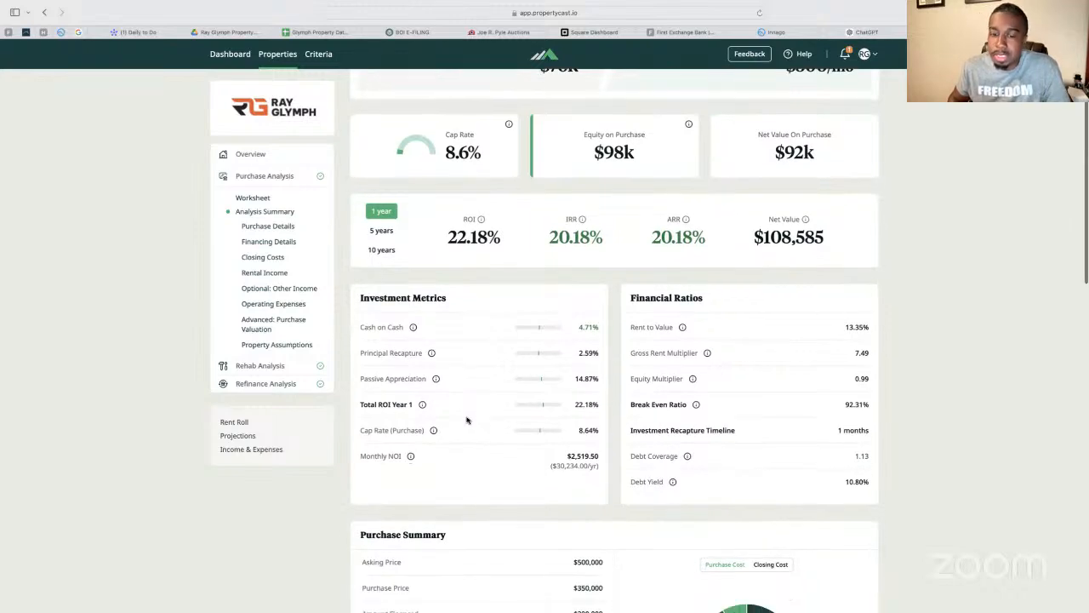
scroll(473, 409, down, 4)
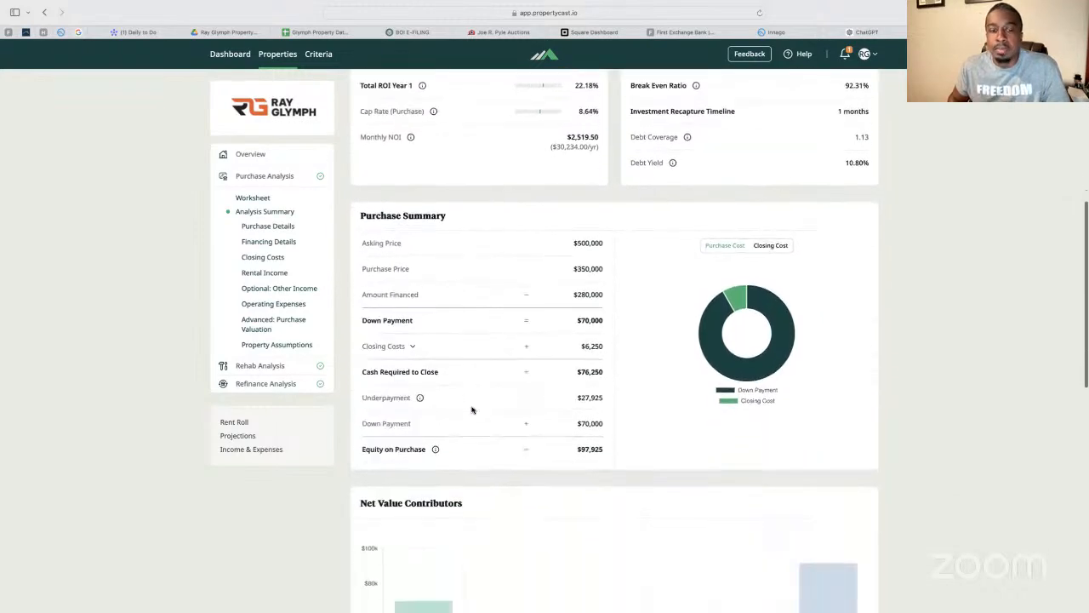
scroll(561, 341, down, 1)
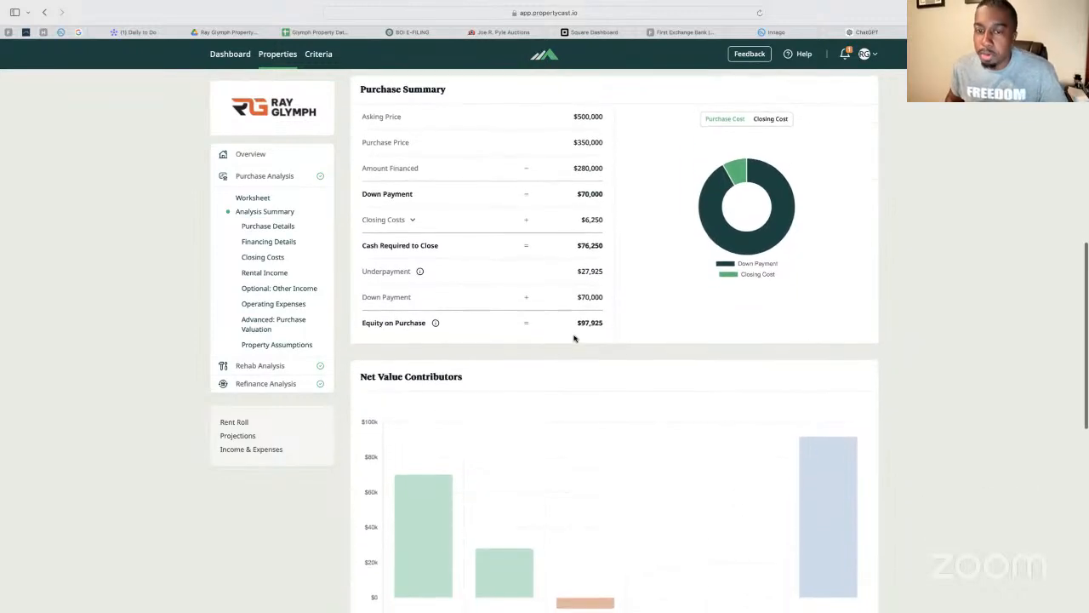
scroll(558, 325, down, 2)
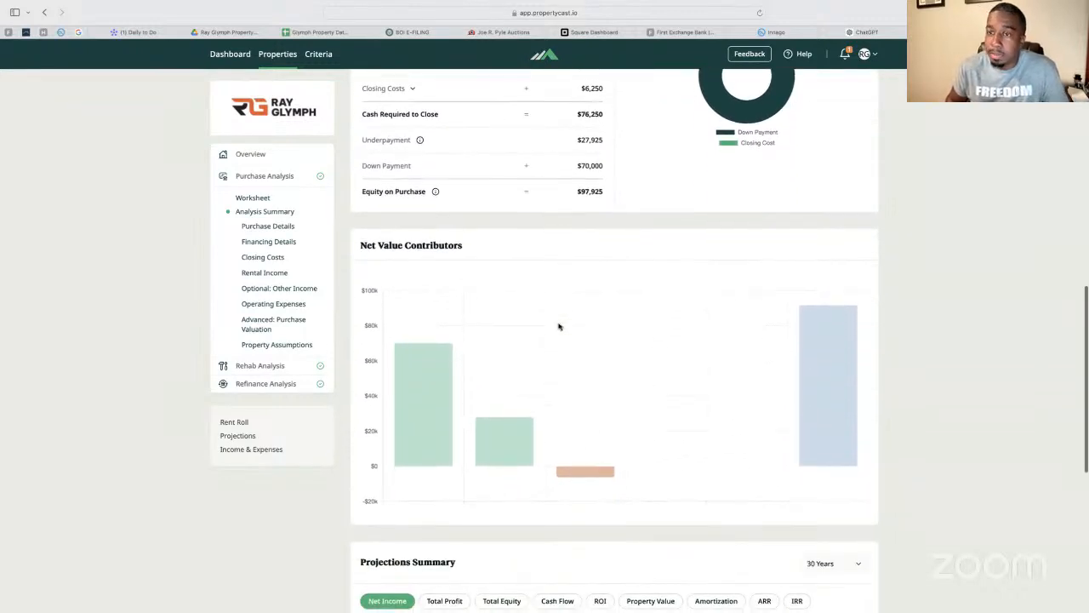
- Examine the 30-year net income projections and the yearly projection breakdown of the purchase analysis
scroll(562, 337, down, 1)
scroll(562, 337, down, 8)
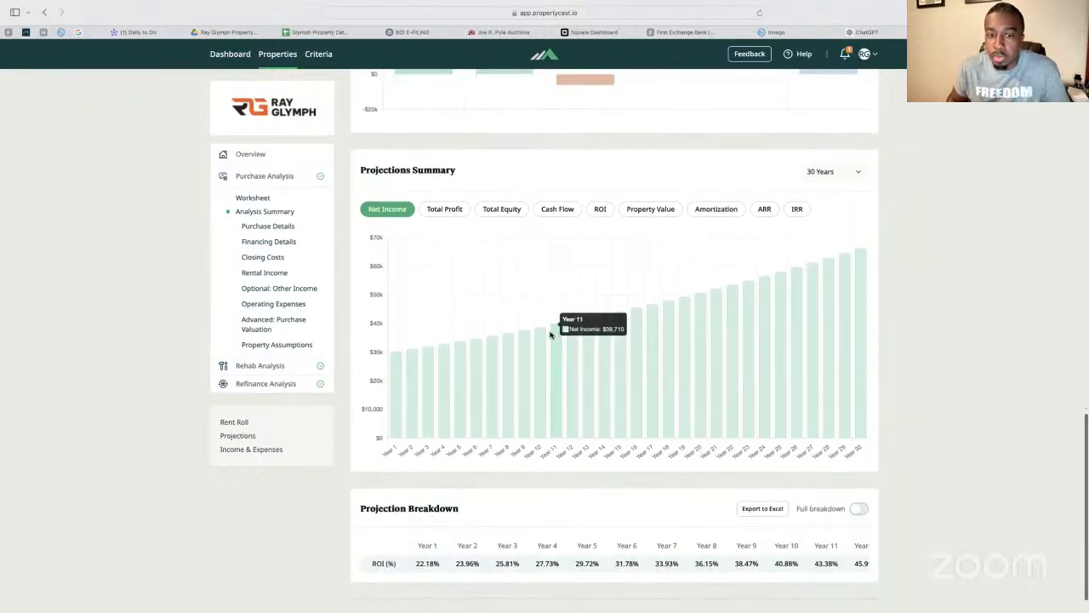
scroll(669, 346, down, 1)
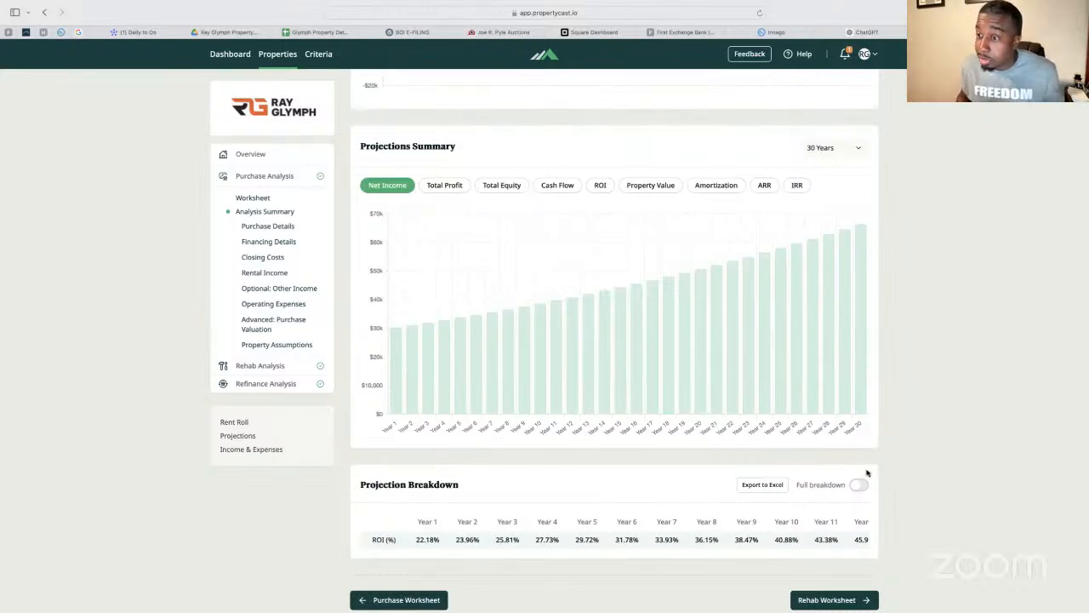
scroll(869, 474, up, 1)
scroll(869, 474, down, 1)
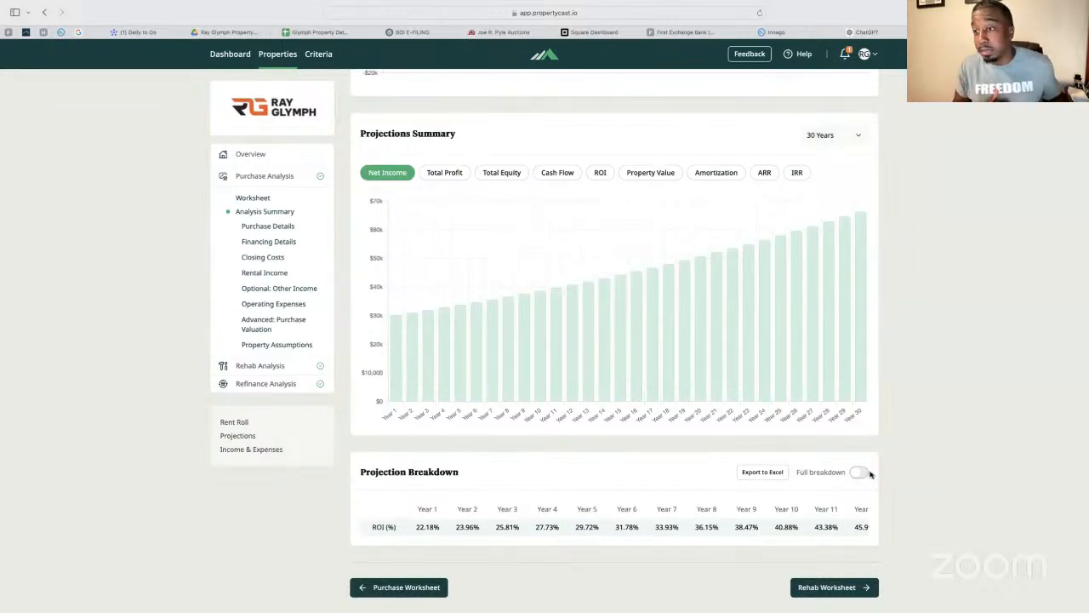
scroll(869, 473, up, 10)
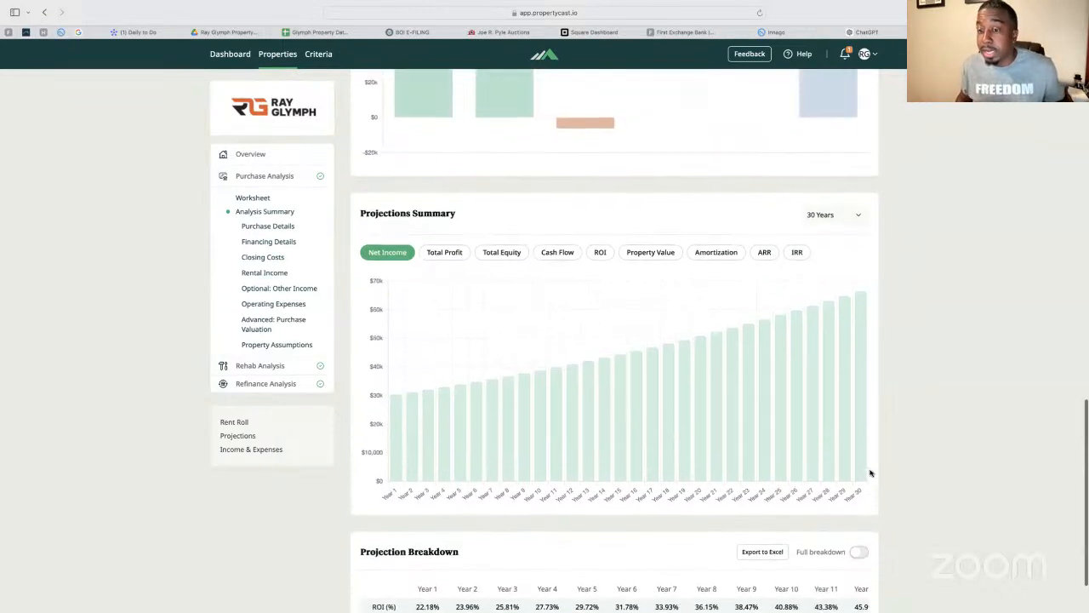
scroll(878, 480, up, 10)
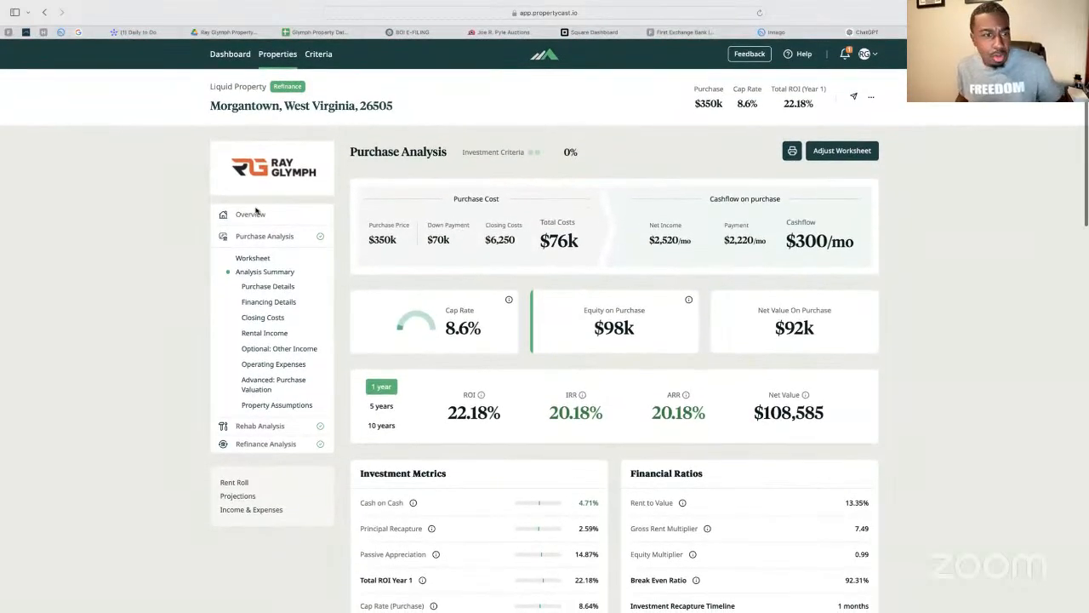
- Open the rehab worksheet and save targets of $1,000 for cash flow and 1.5% for debt coverage ratio
click(281, 426)
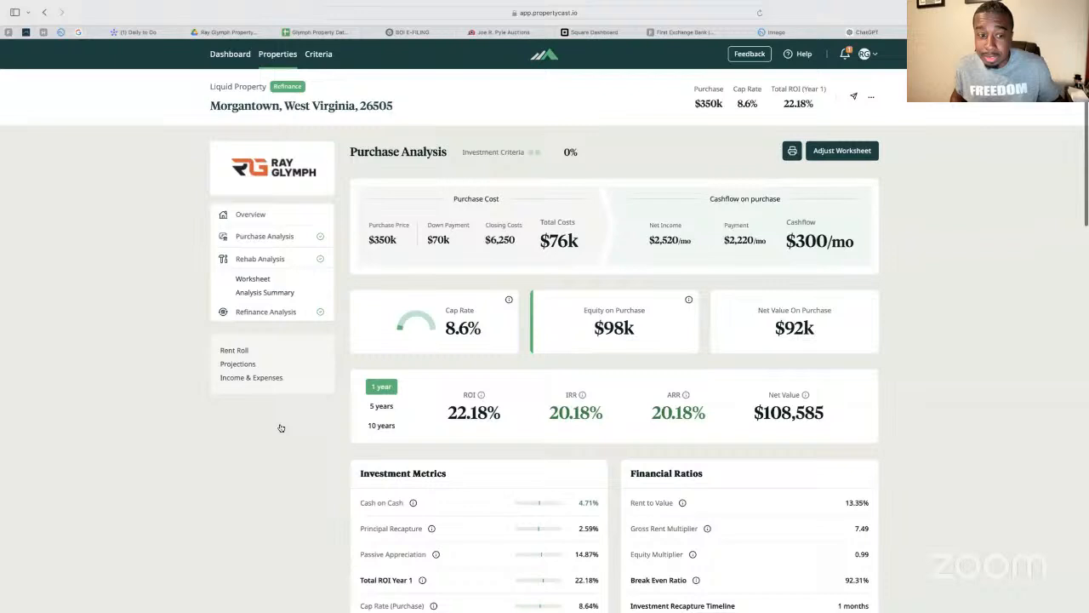
click(269, 281)
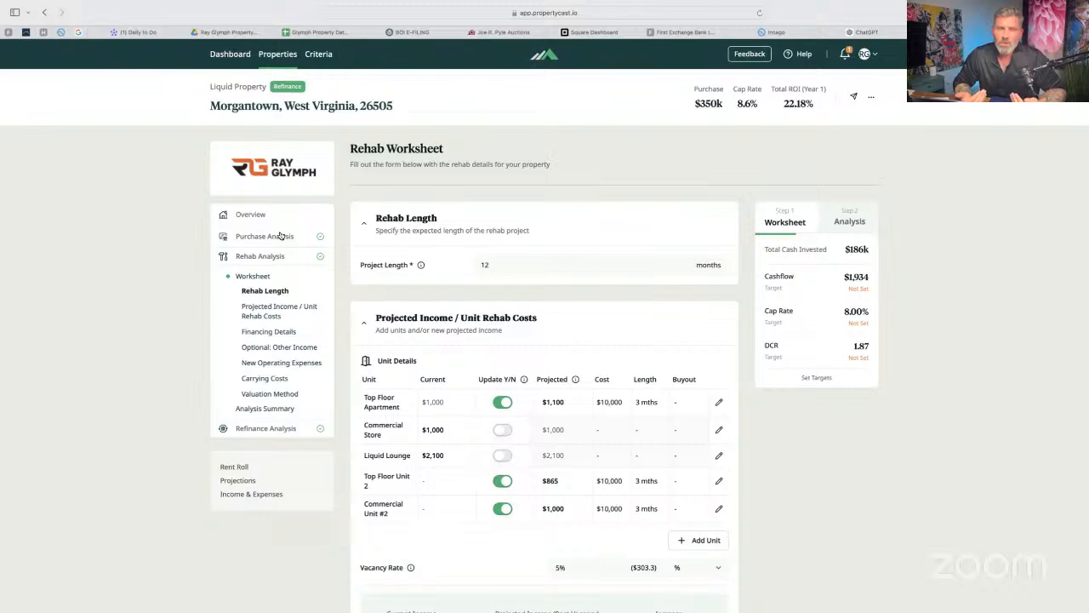
click(814, 377)
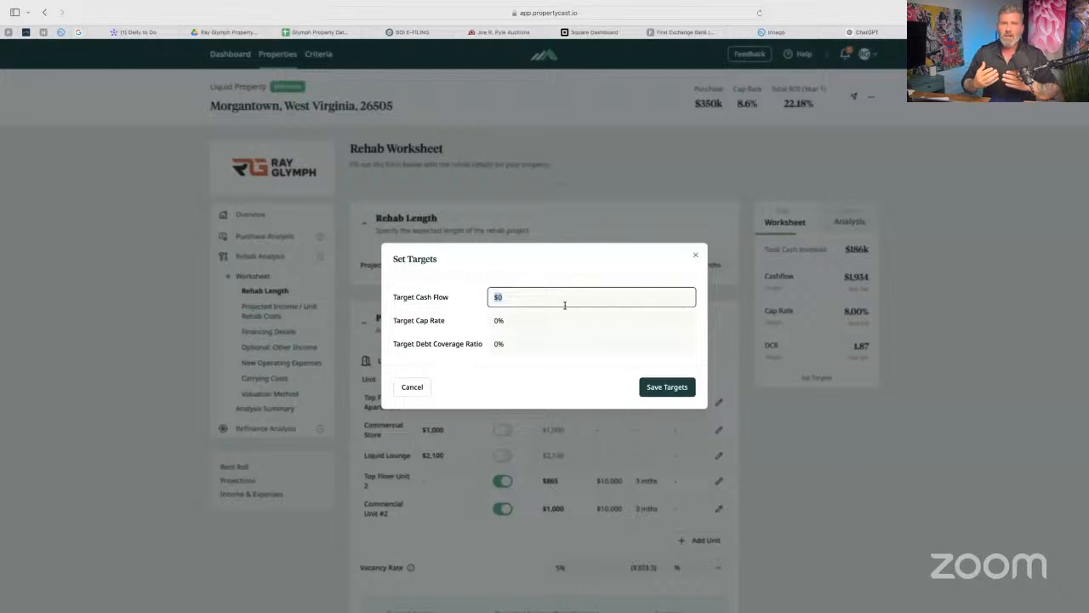
text(1000)
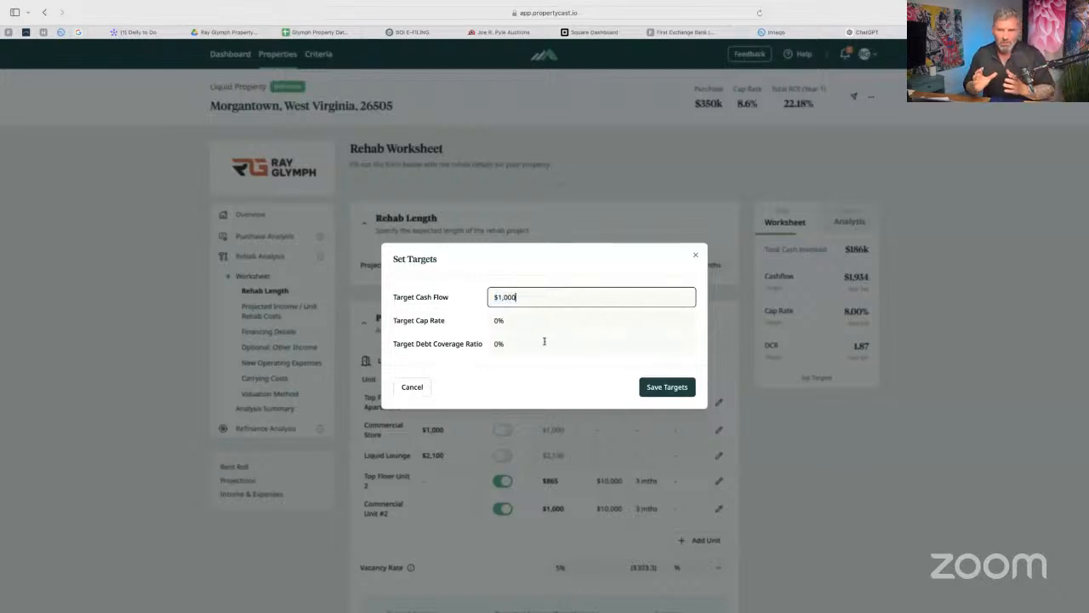
click(545, 341)
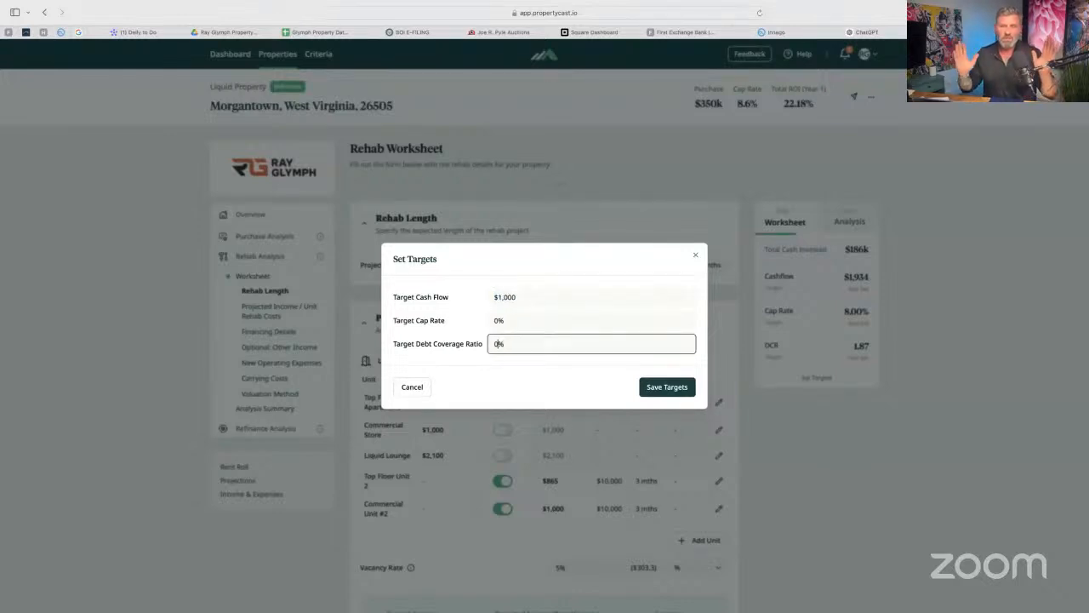
key(BackSpace)
text(1.5)
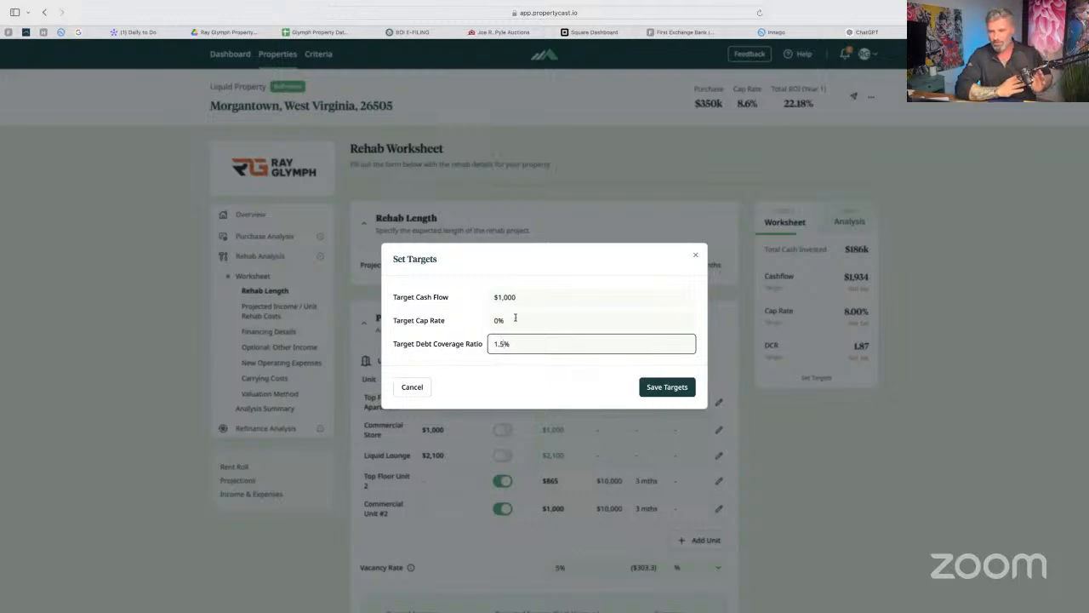
click(669, 386)
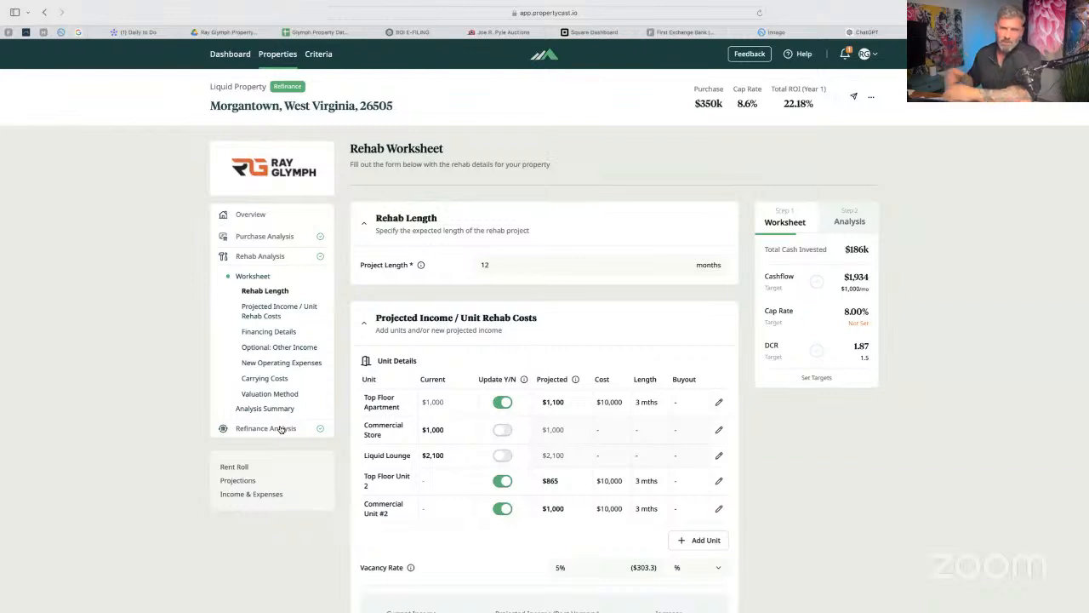
- Review the rehab length and the projected unit income and rehab costs, and reopen the purchase worksheet
mouse_move(622, 4)
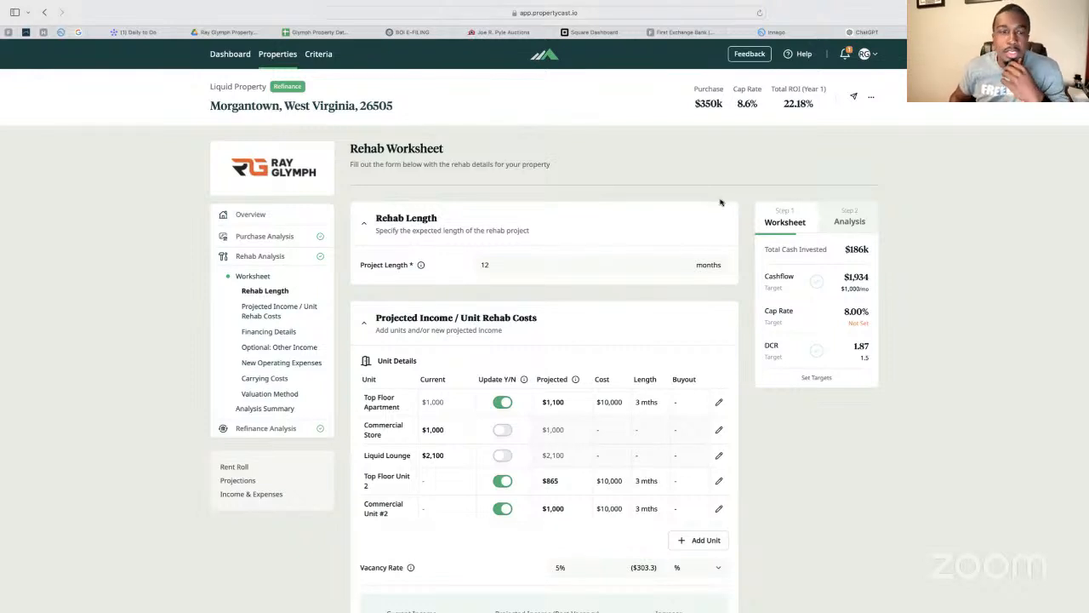
scroll(726, 201, down, 1)
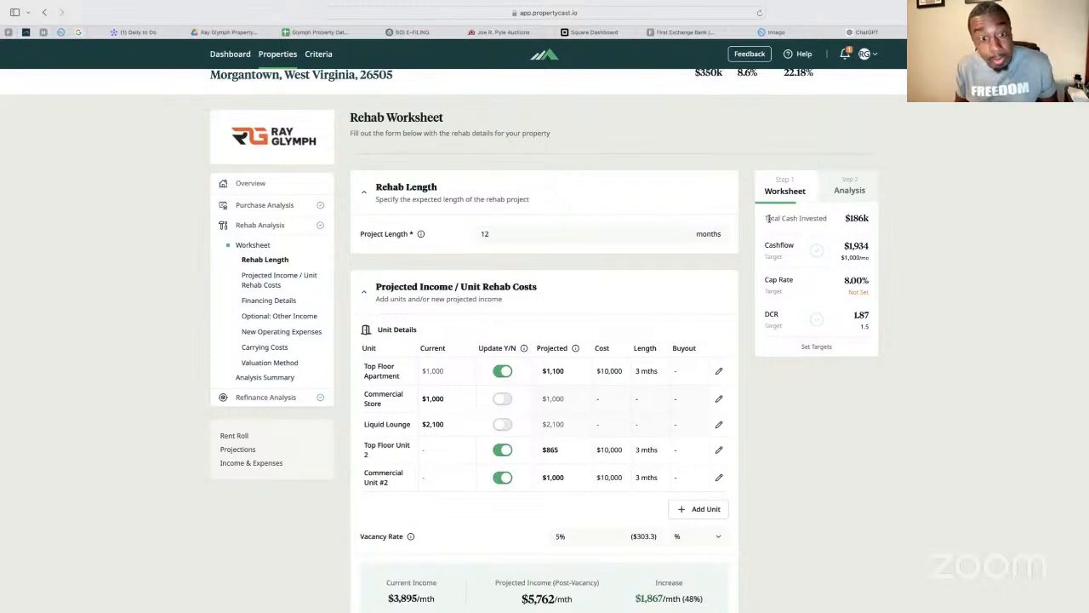
scroll(749, 225, down, 1)
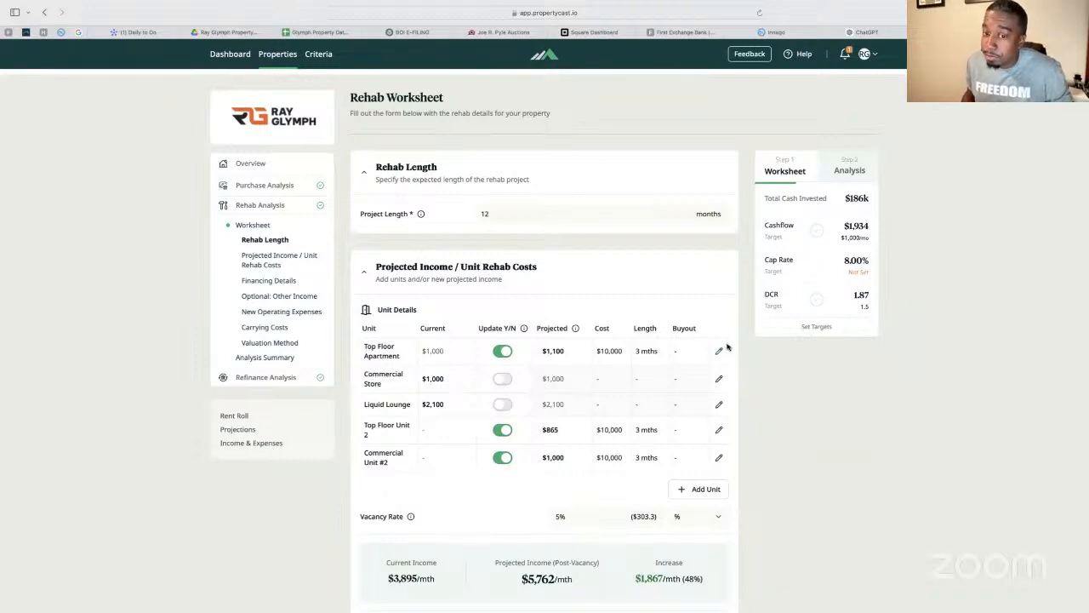
scroll(544, 342, down, 1)
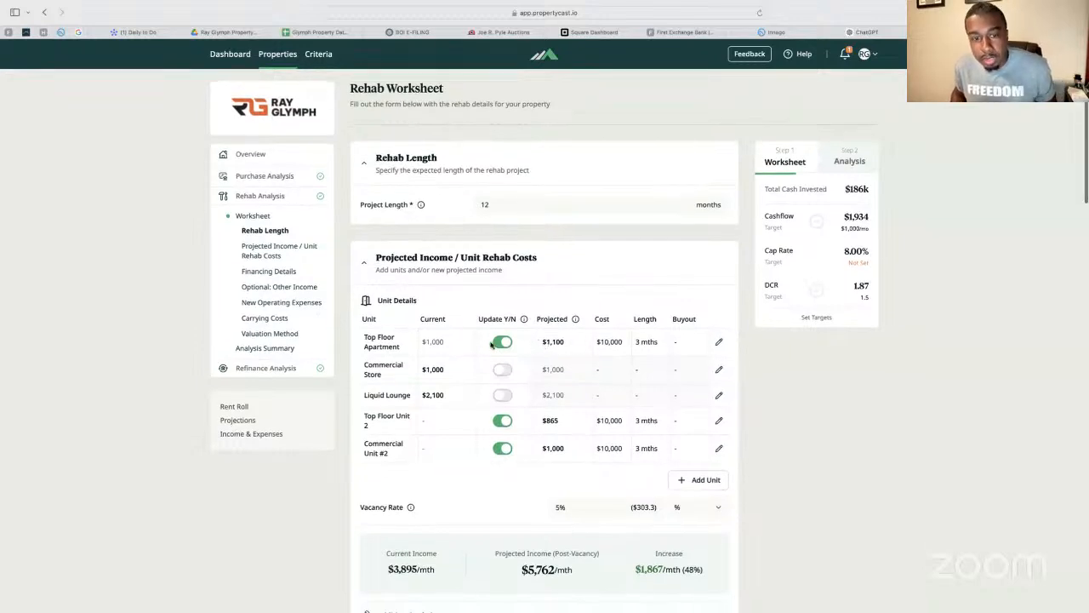
scroll(579, 338, down, 1)
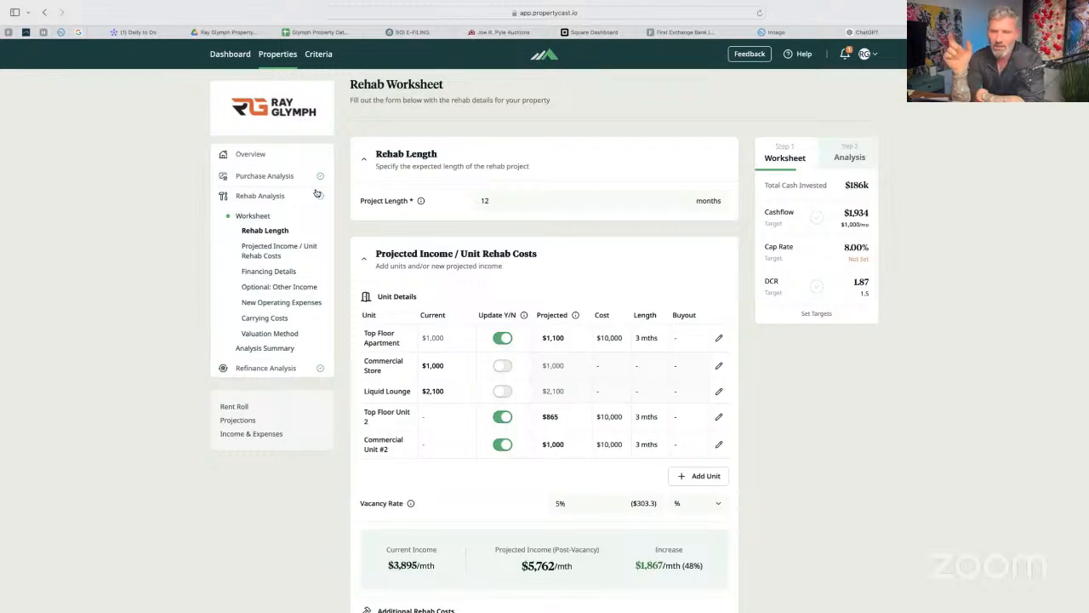
click(281, 177)
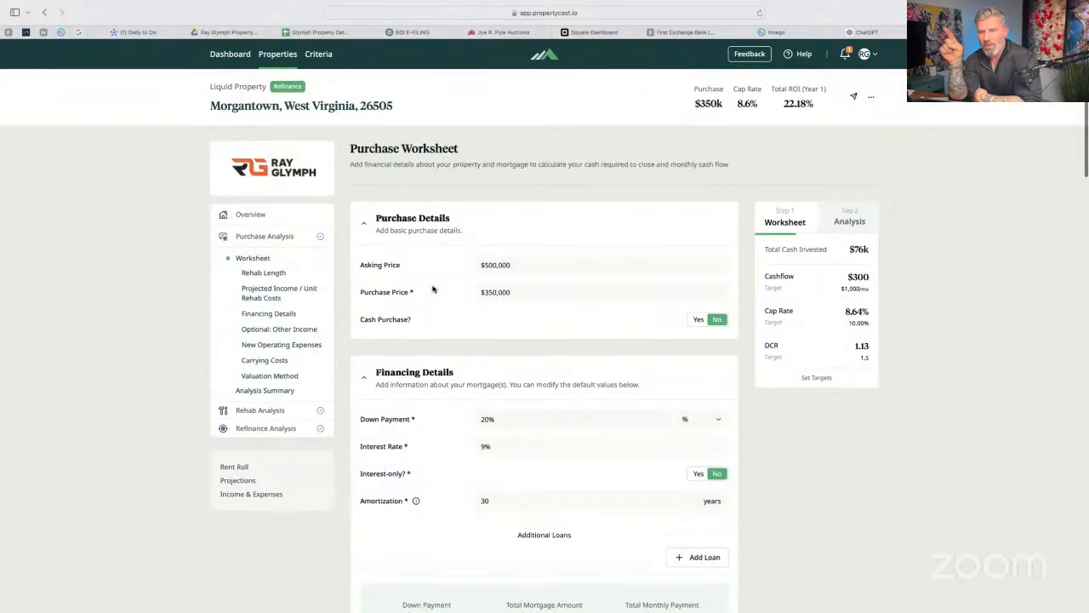
- Review the operating expenses and rental income in the purchase worksheet, and reopen the rehab worksheet
scroll(432, 288, down, 3)
scroll(433, 288, down, 15)
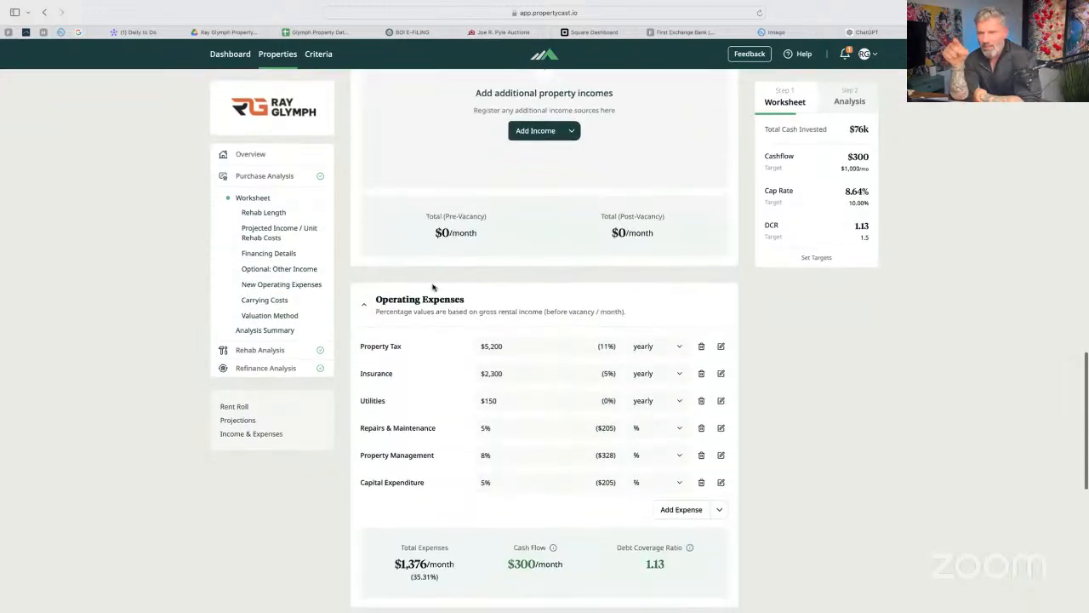
scroll(432, 288, up, 8)
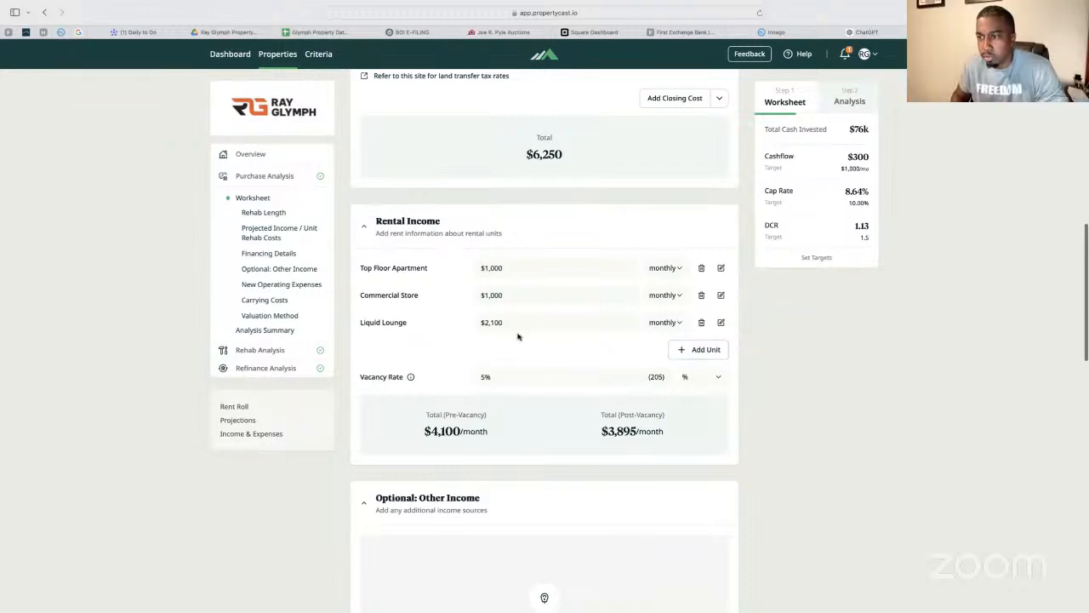
click(260, 350)
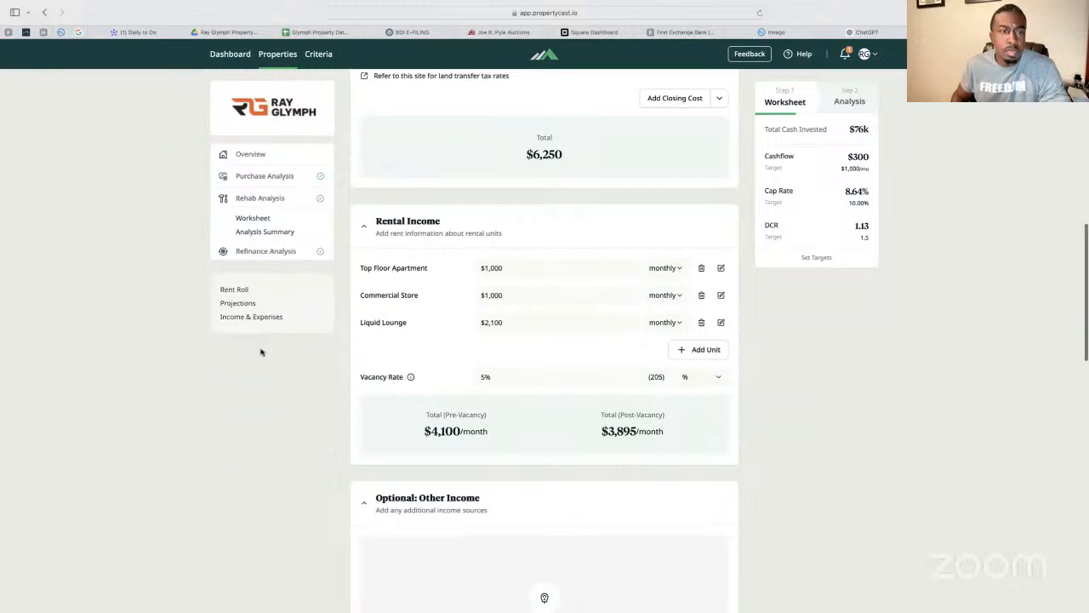
click(247, 218)
- Examine each unit's projected income, rehab cost and length, plus the income increase, additional rehab costs and total rehab costs
scroll(464, 313, down, 4)
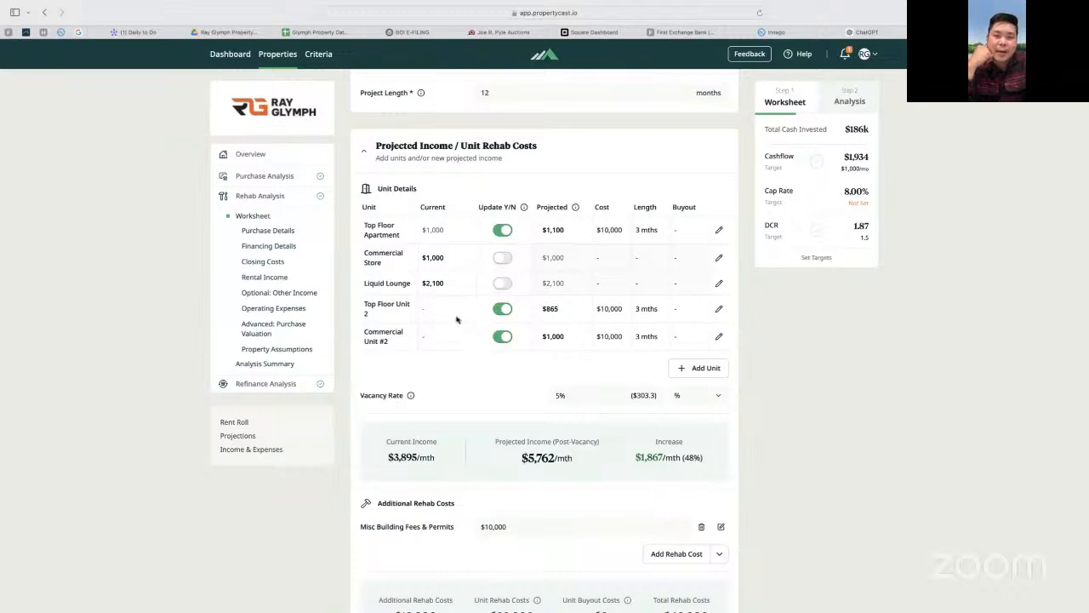
scroll(457, 321, up, 1)
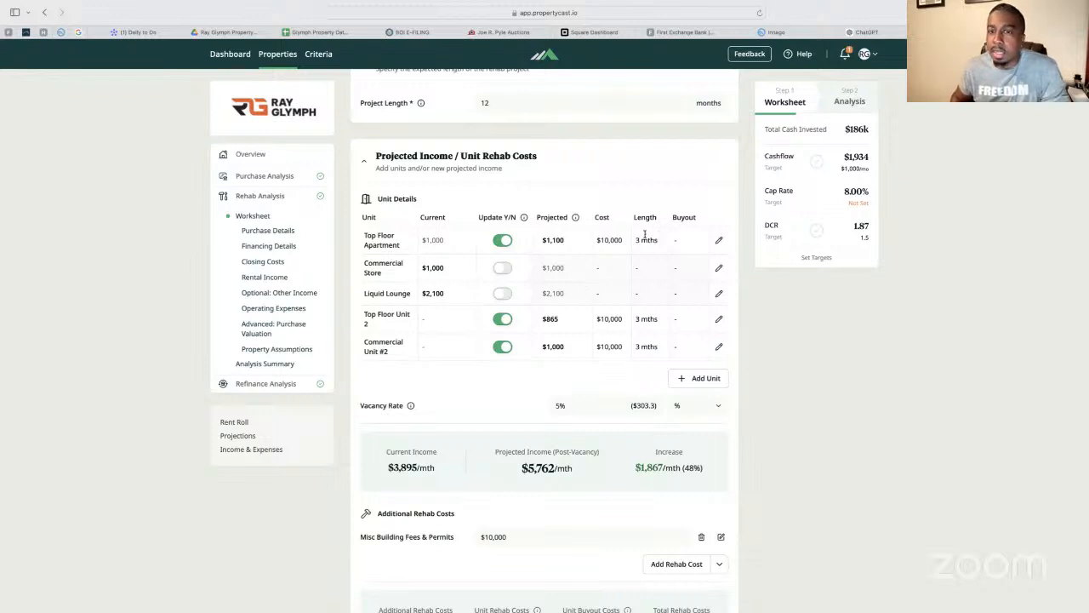
scroll(644, 228, down, 1)
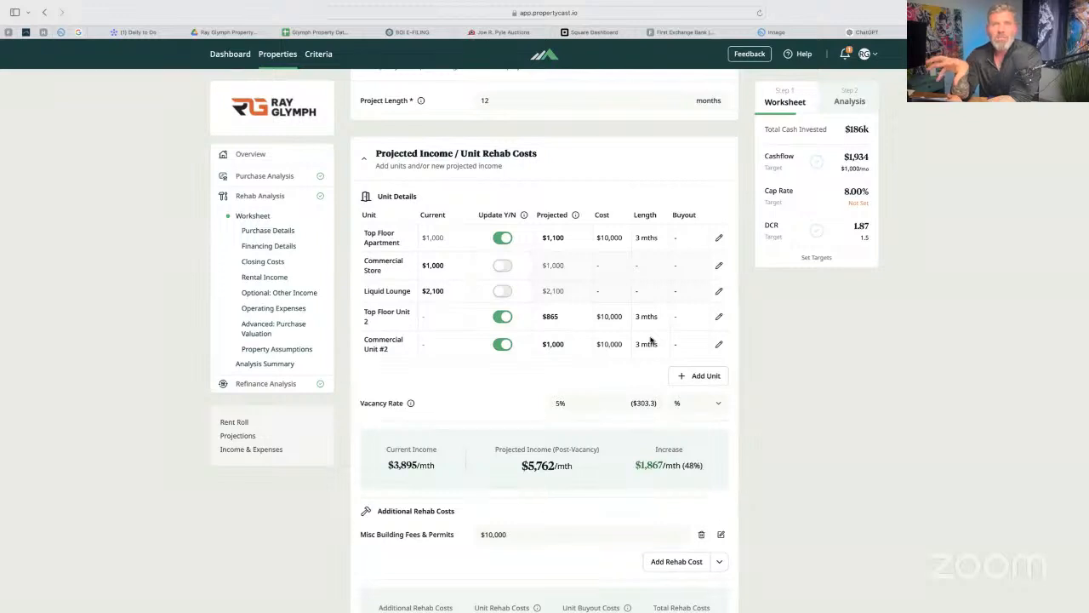
scroll(651, 339, down, 1)
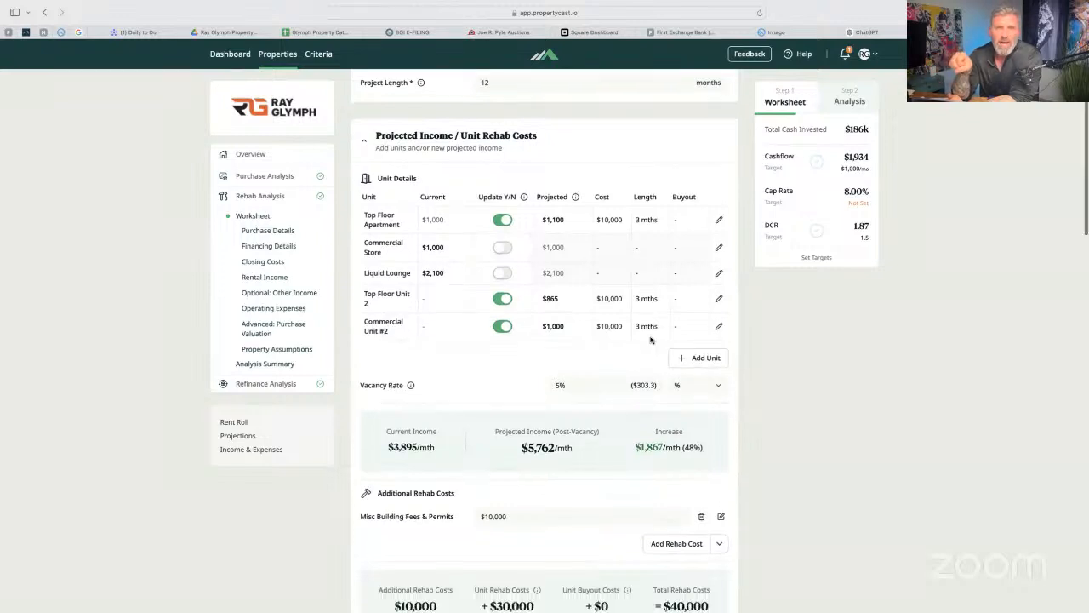
scroll(651, 340, down, 1)
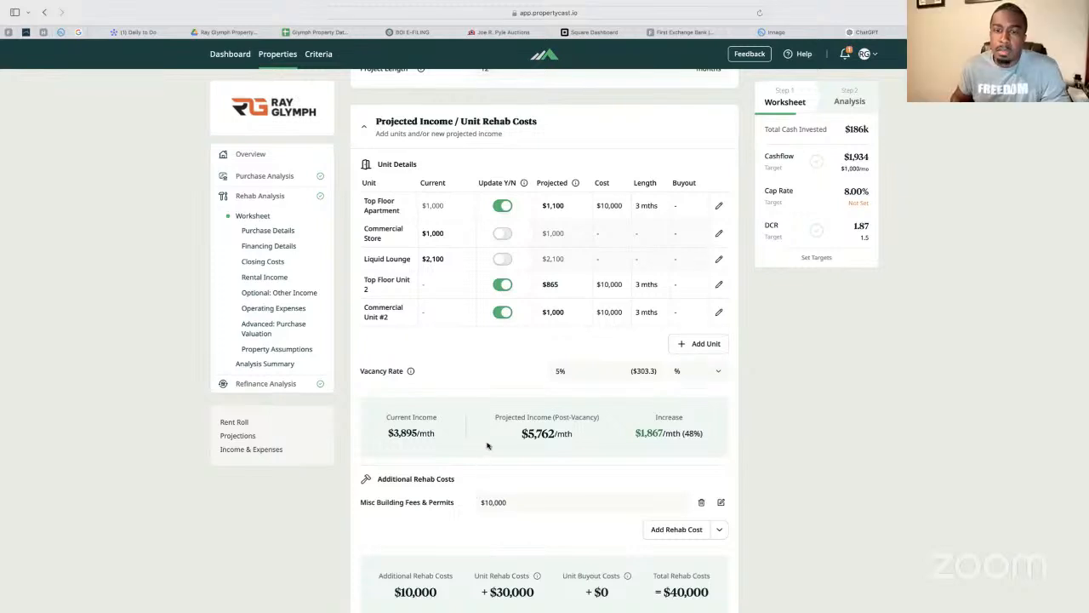
scroll(493, 413, down, 5)
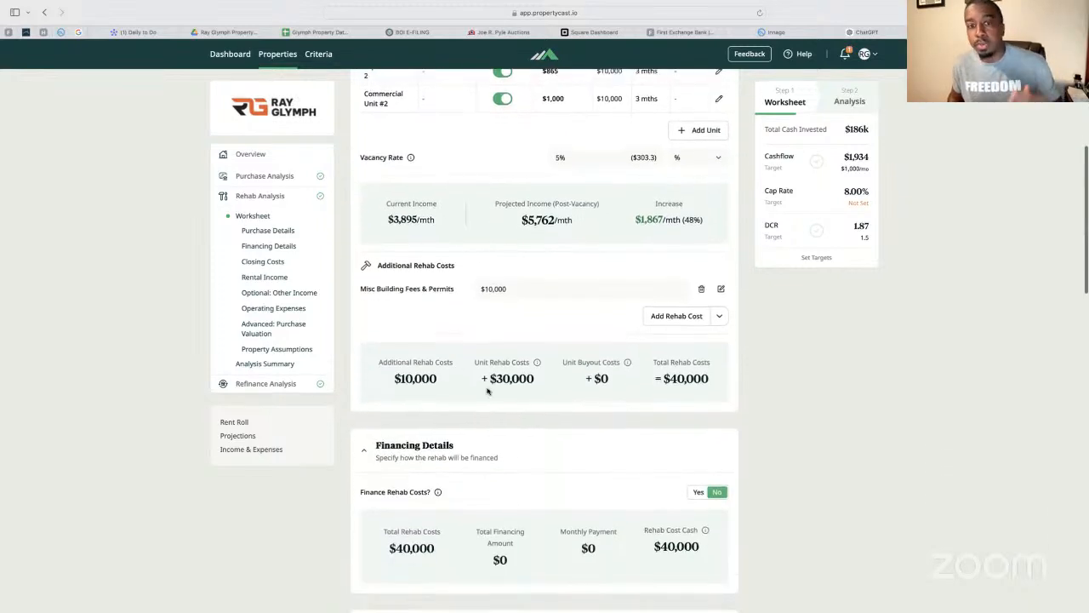
scroll(486, 239, up, 1)
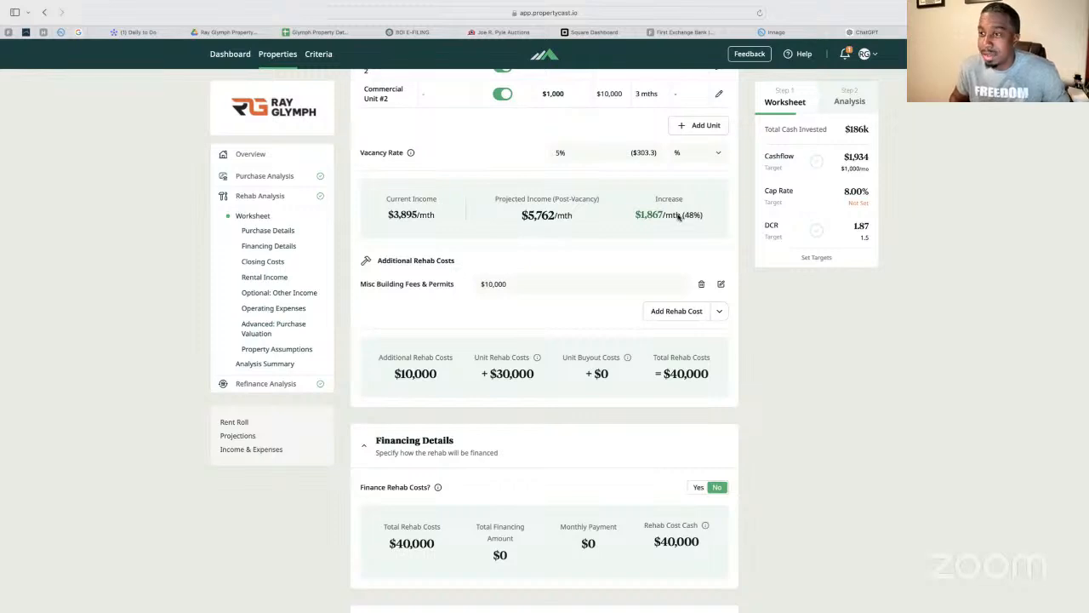
scroll(681, 216, down, 1)
scroll(643, 239, down, 1)
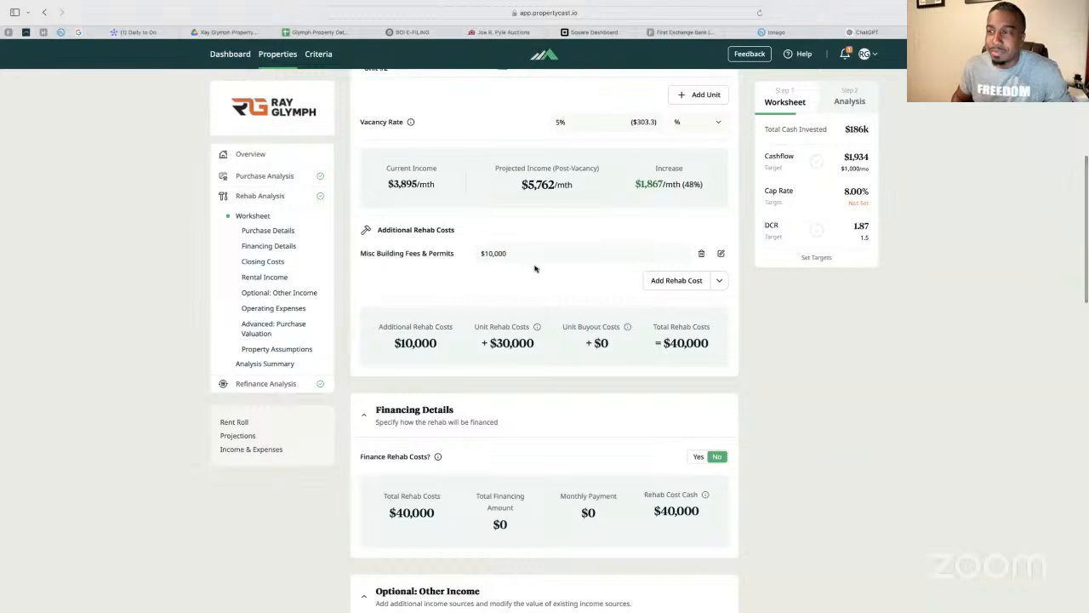
scroll(545, 264, up, 1)
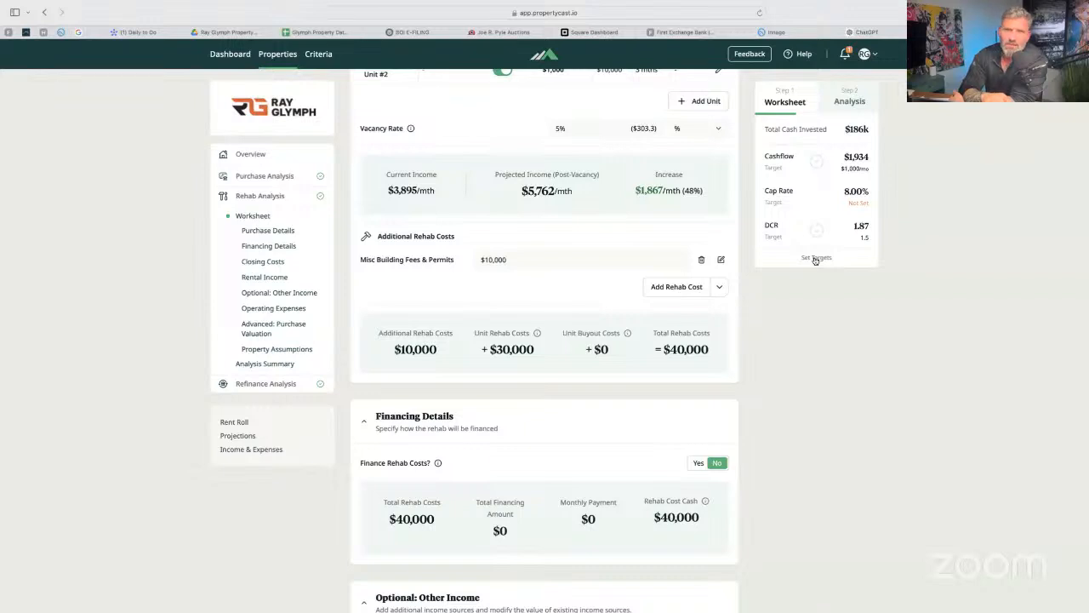
- Set the rehab target cap rate to 10% and save the targets
click(815, 258)
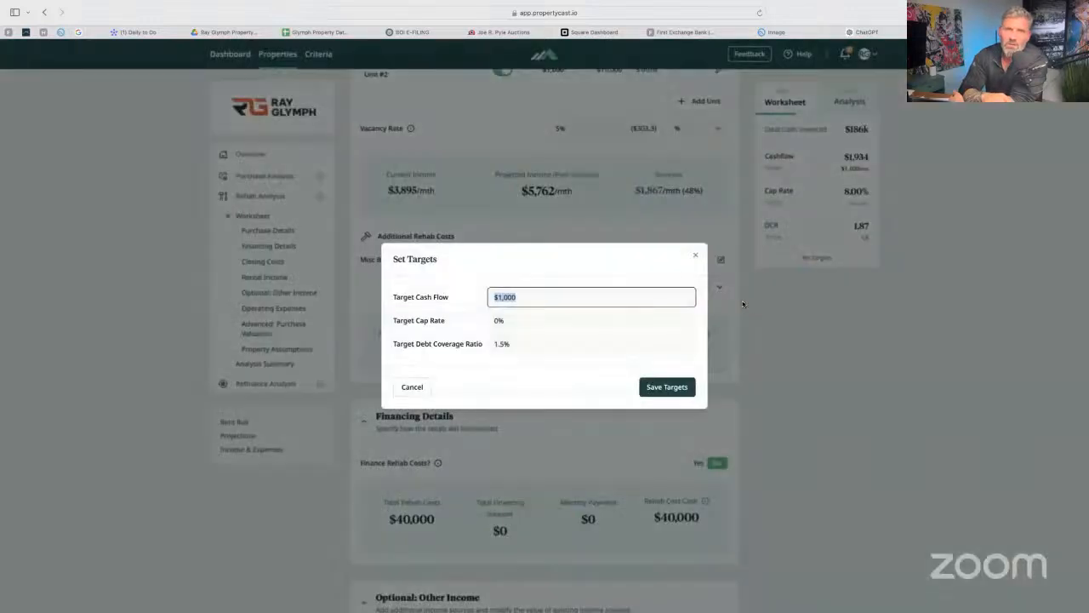
click(697, 257)
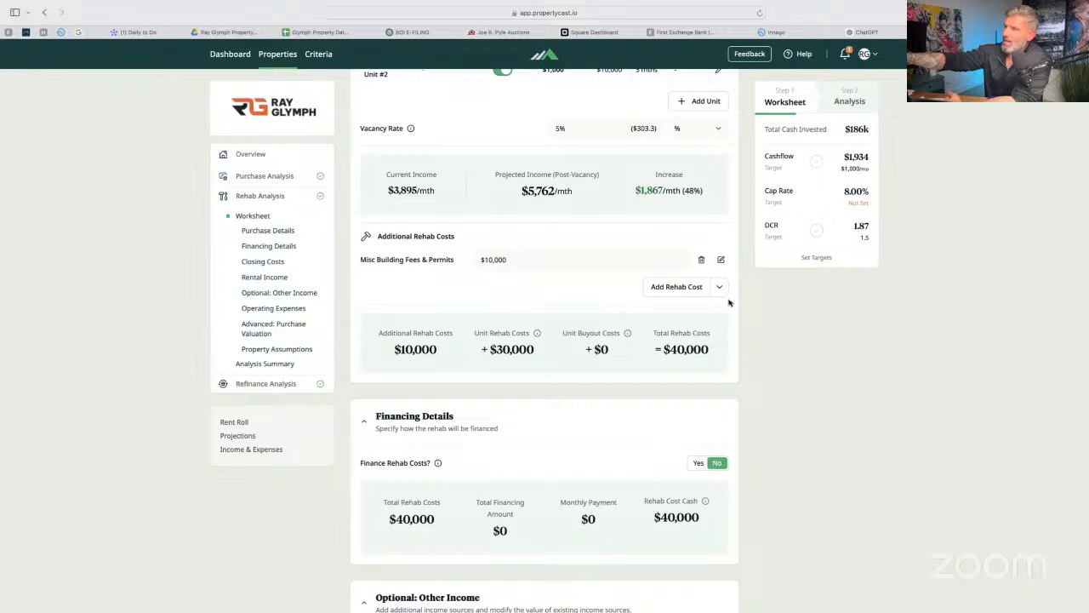
click(817, 257)
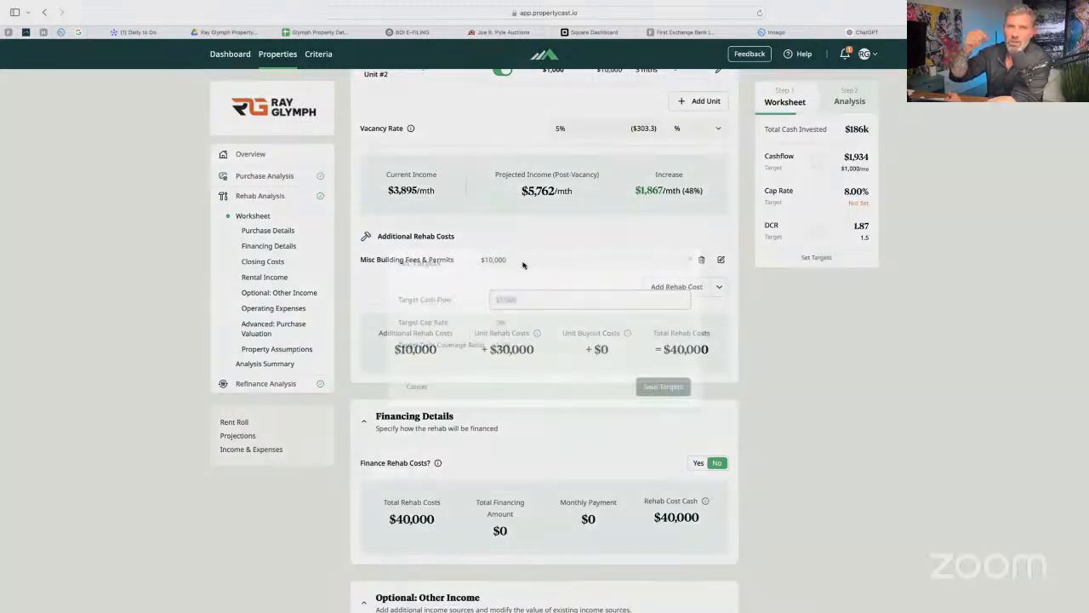
key(Tab)
text(1)
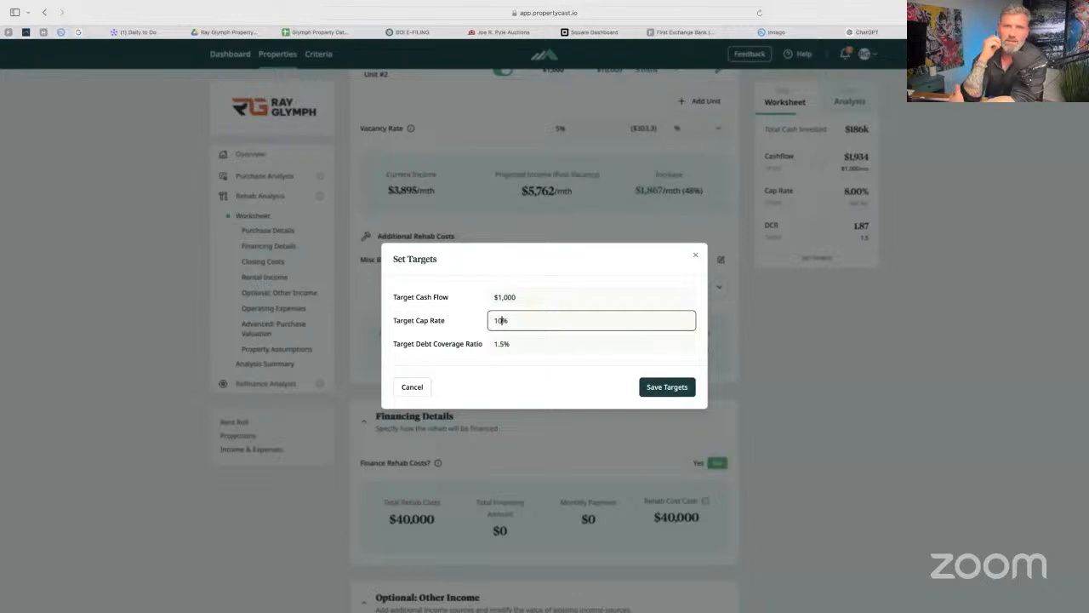
click(664, 393)
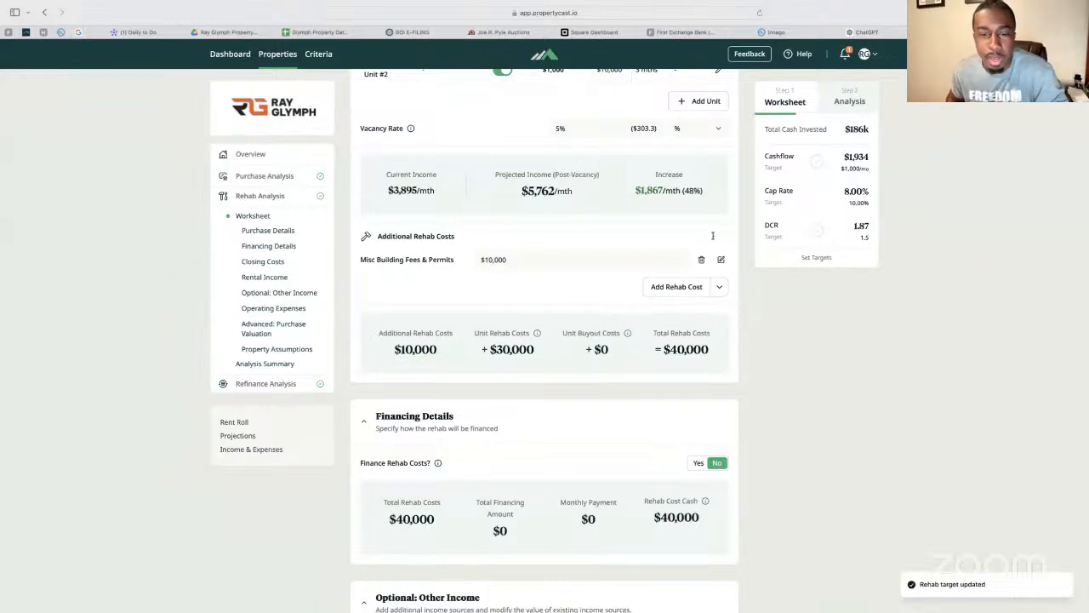
- Review the total rehab costs, the rehab financing details and the optional other income section
scroll(668, 272, down, 1)
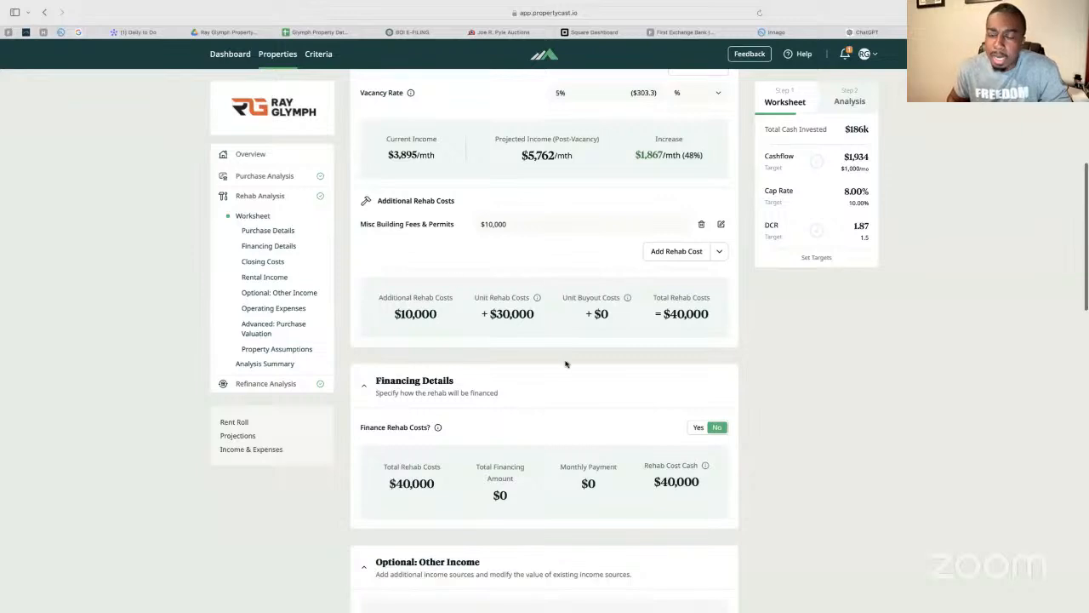
scroll(642, 332, down, 5)
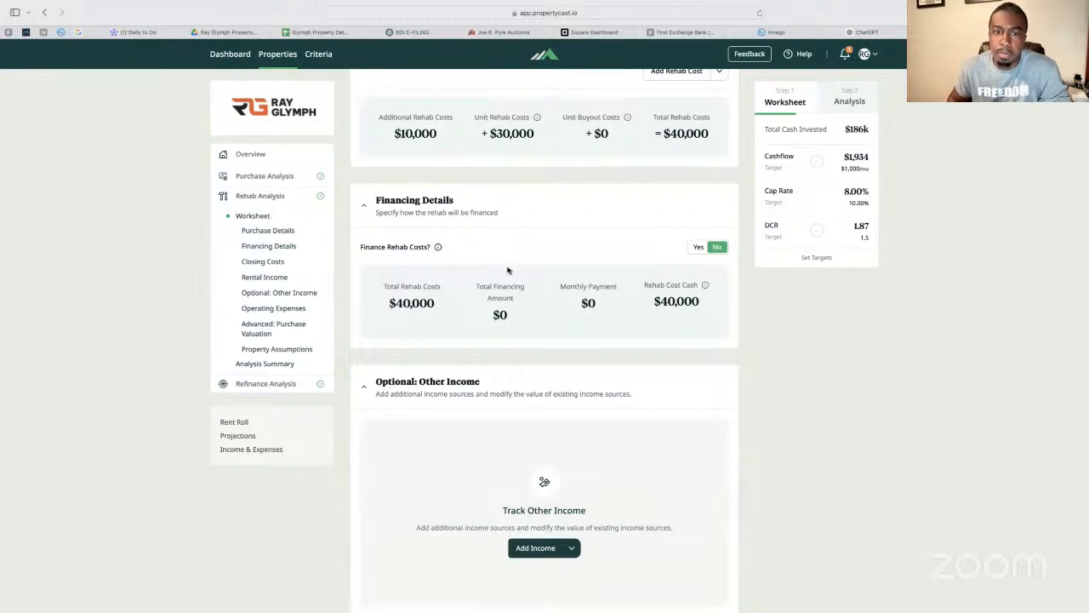
scroll(540, 324, down, 1)
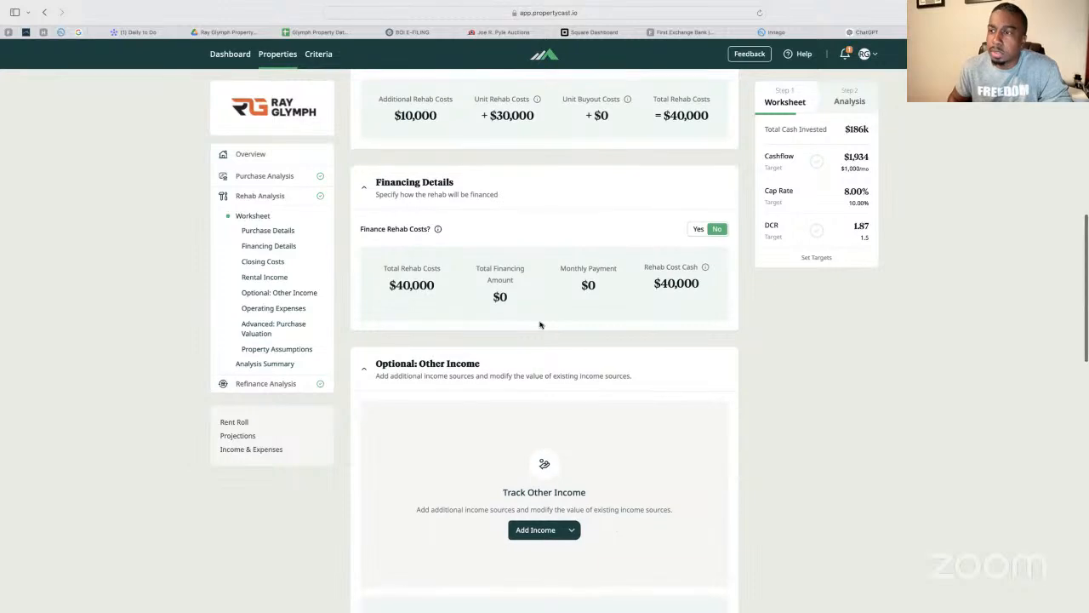
scroll(540, 324, down, 3)
scroll(539, 322, down, 10)
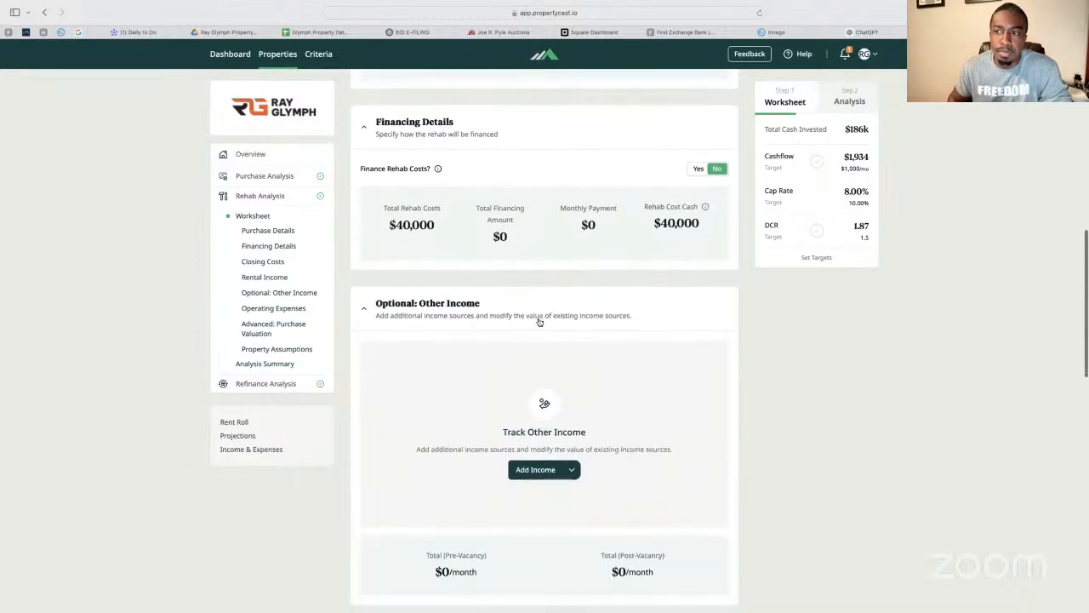
scroll(538, 321, up, 10)
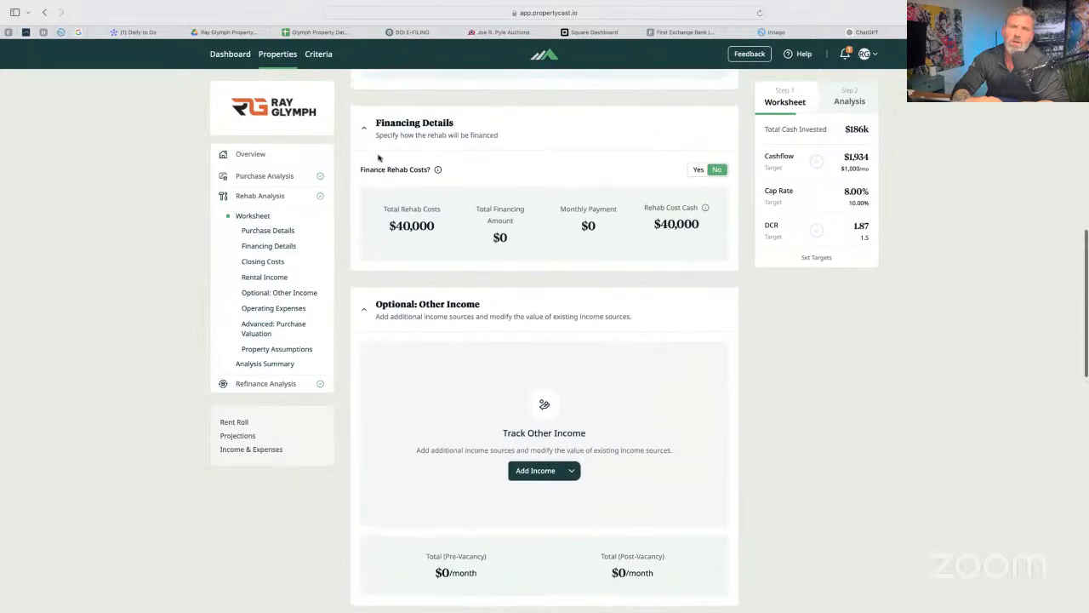
- Turn on financing of the rehab costs to view its loan options, and turn it back off
click(365, 129)
click(365, 130)
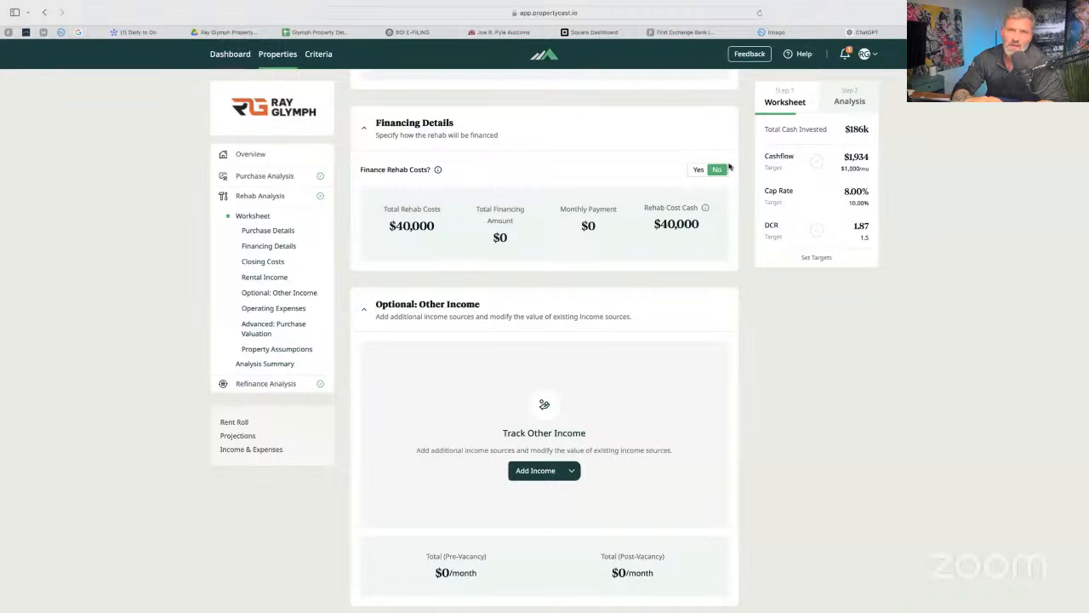
click(701, 171)
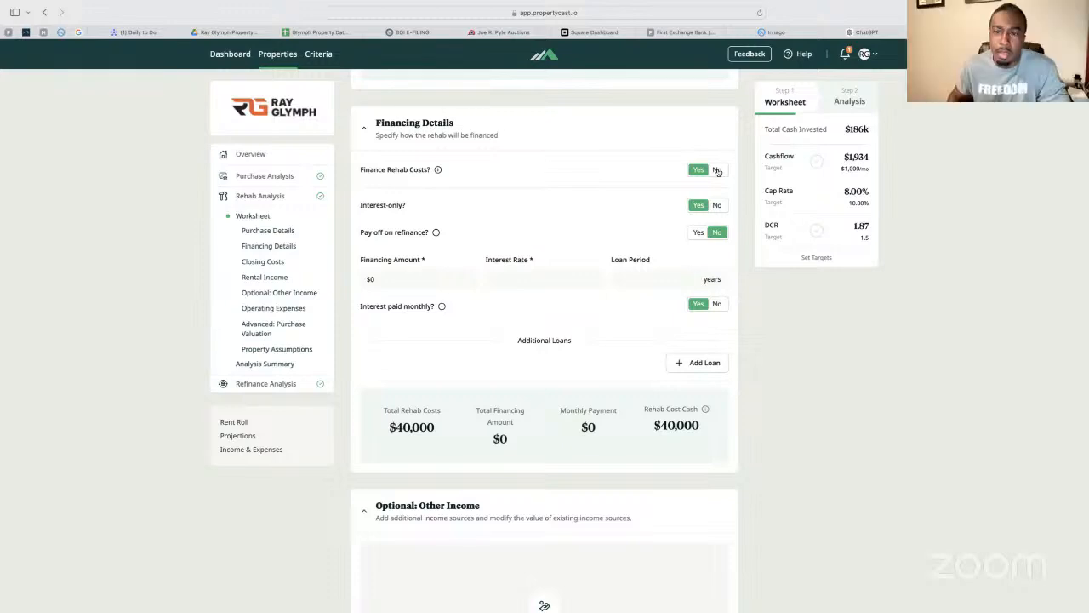
click(718, 170)
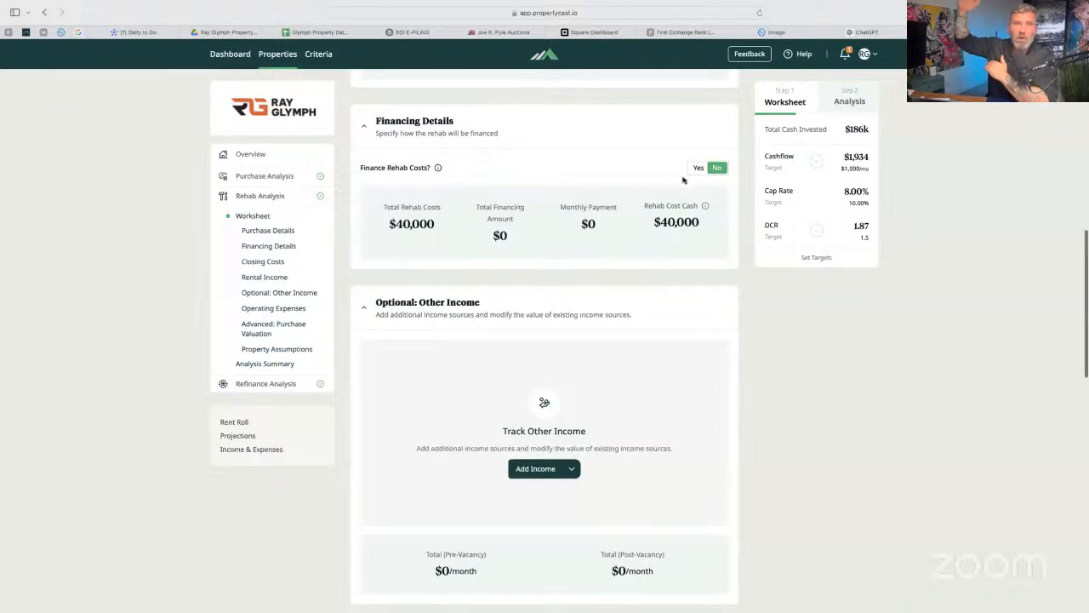
- Examine the rehab cost cash, other income, new operating expenses, carrying costs and valuation method in the rehab worksheet
scroll(685, 178, down, 2)
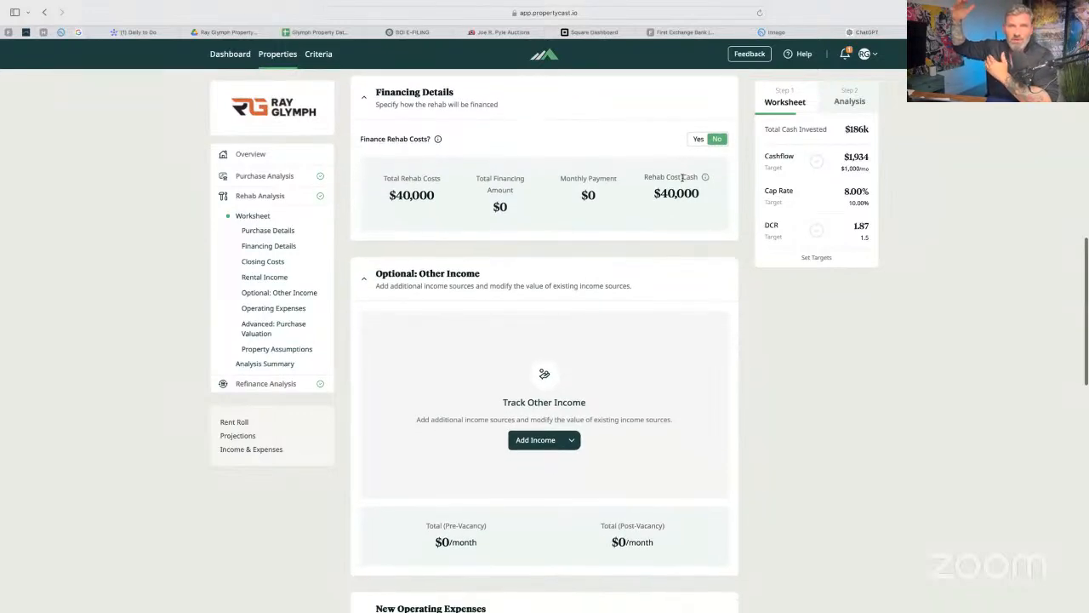
scroll(682, 179, up, 1)
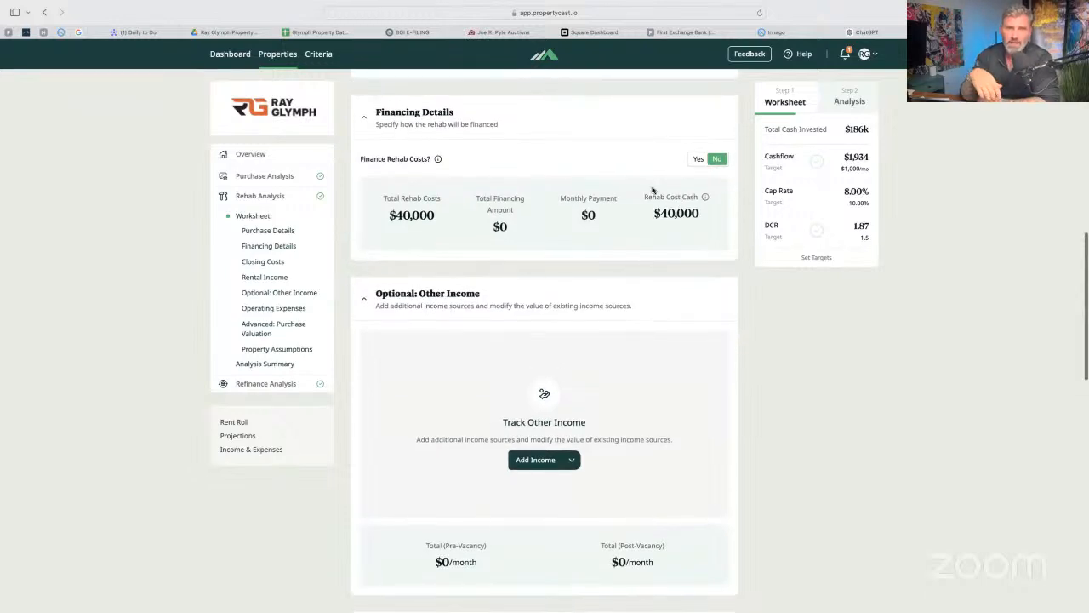
scroll(650, 194, down, 2)
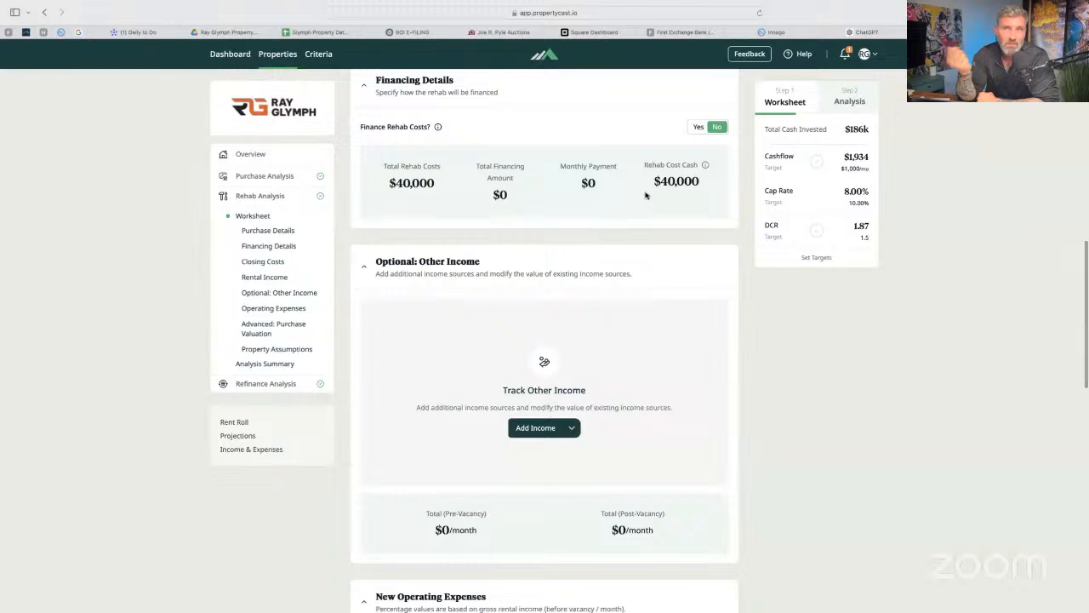
scroll(640, 194, up, 1)
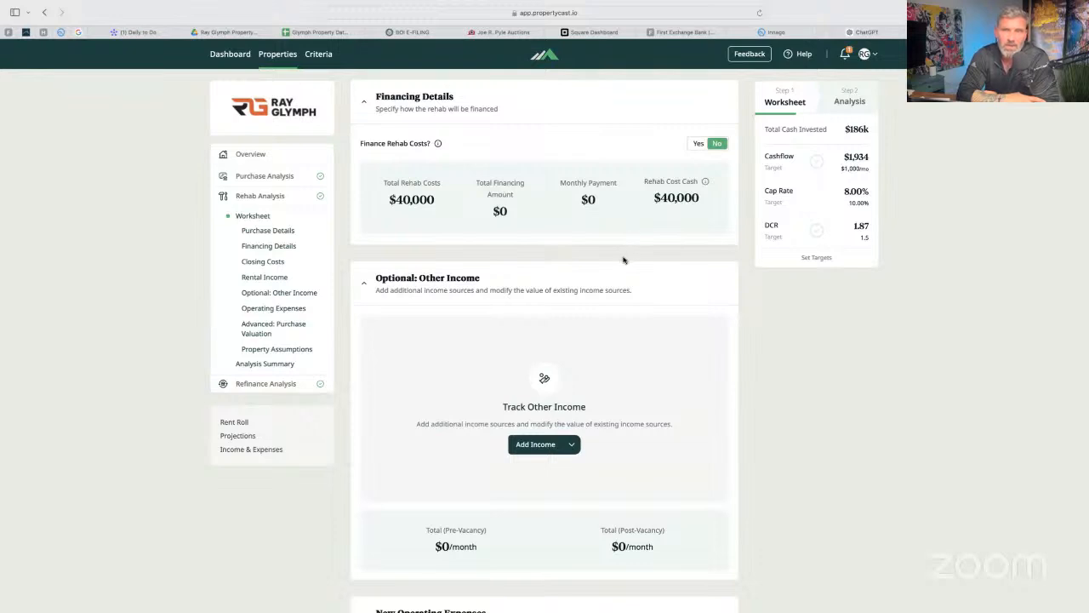
scroll(624, 260, down, 1)
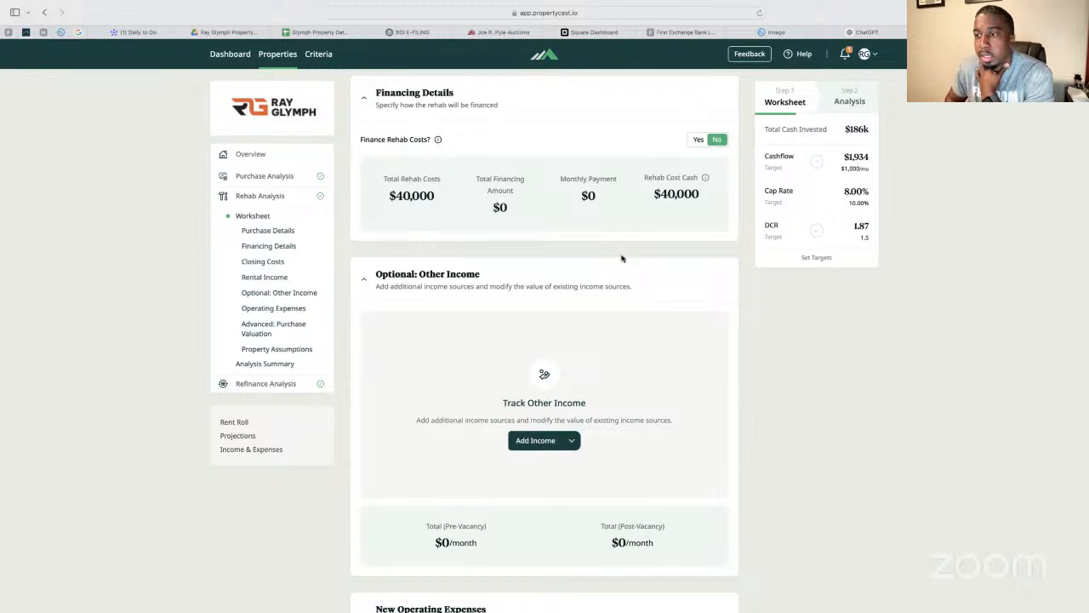
scroll(618, 251, down, 3)
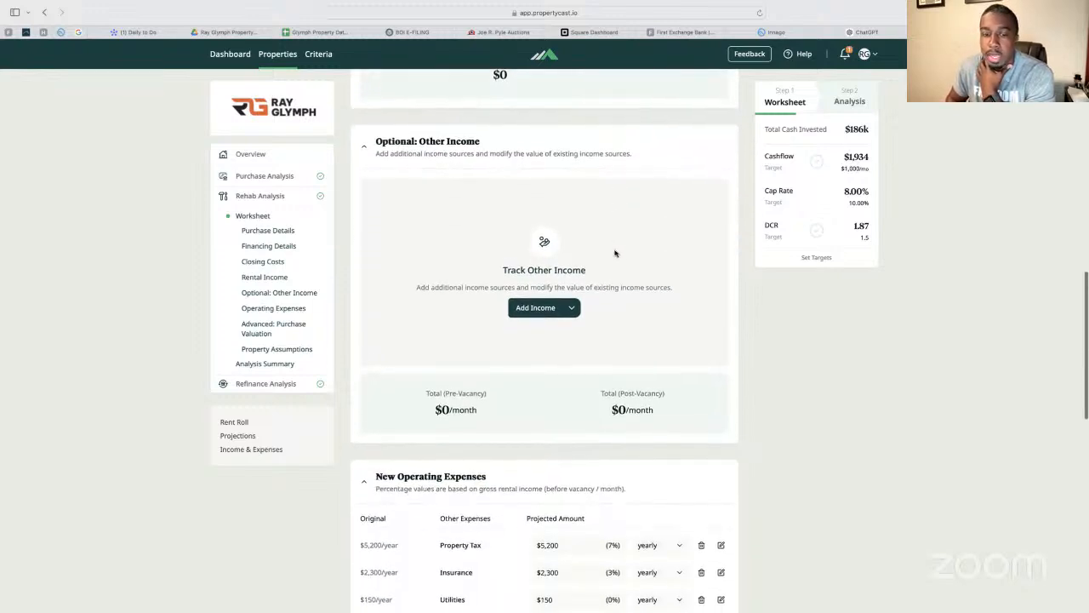
scroll(615, 252, down, 5)
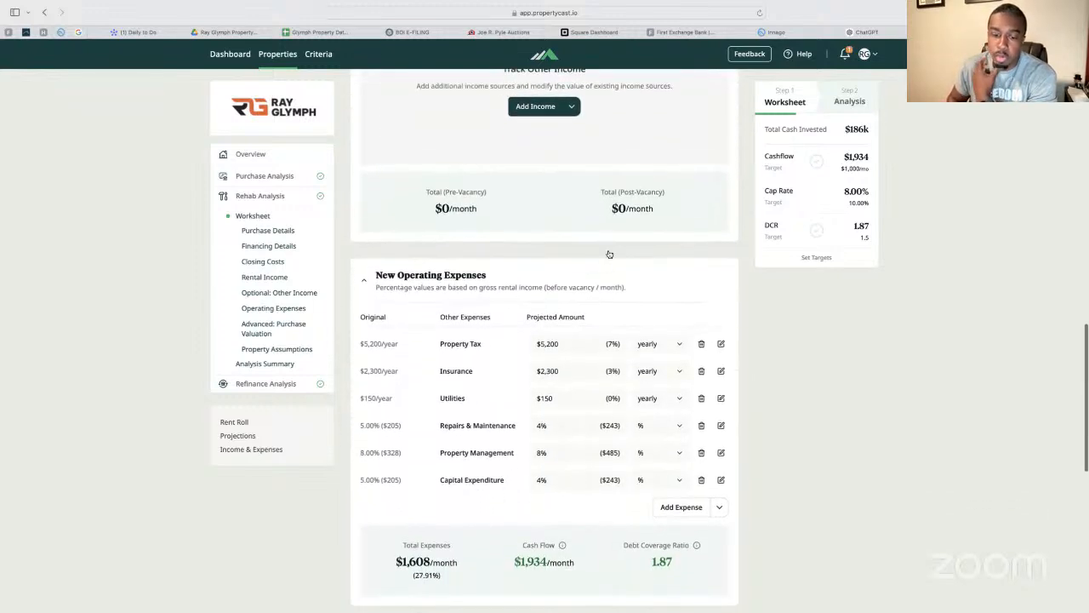
scroll(609, 254, down, 1)
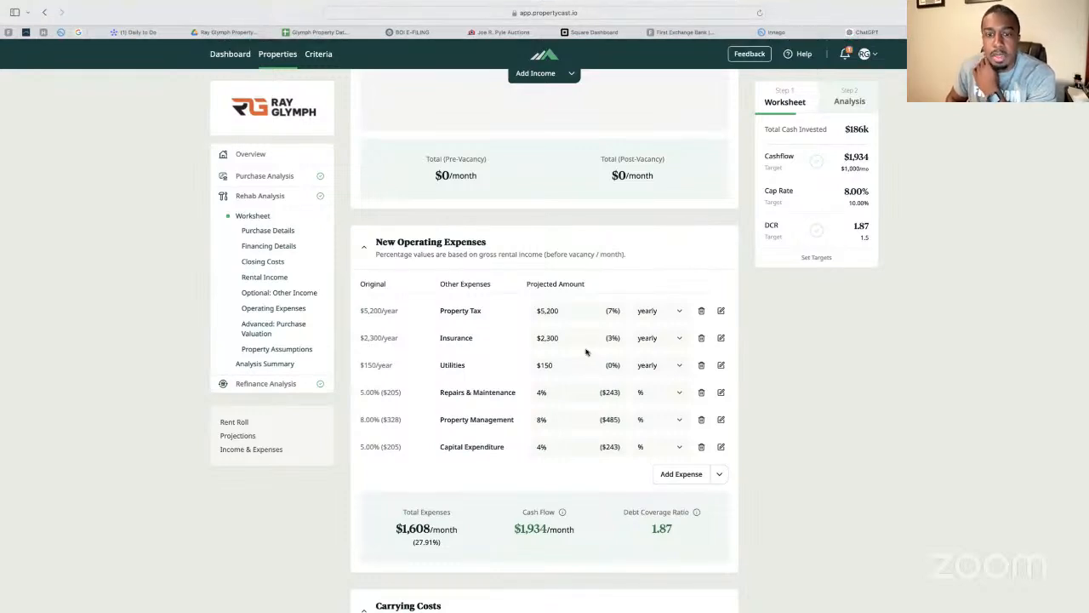
scroll(585, 352, down, 5)
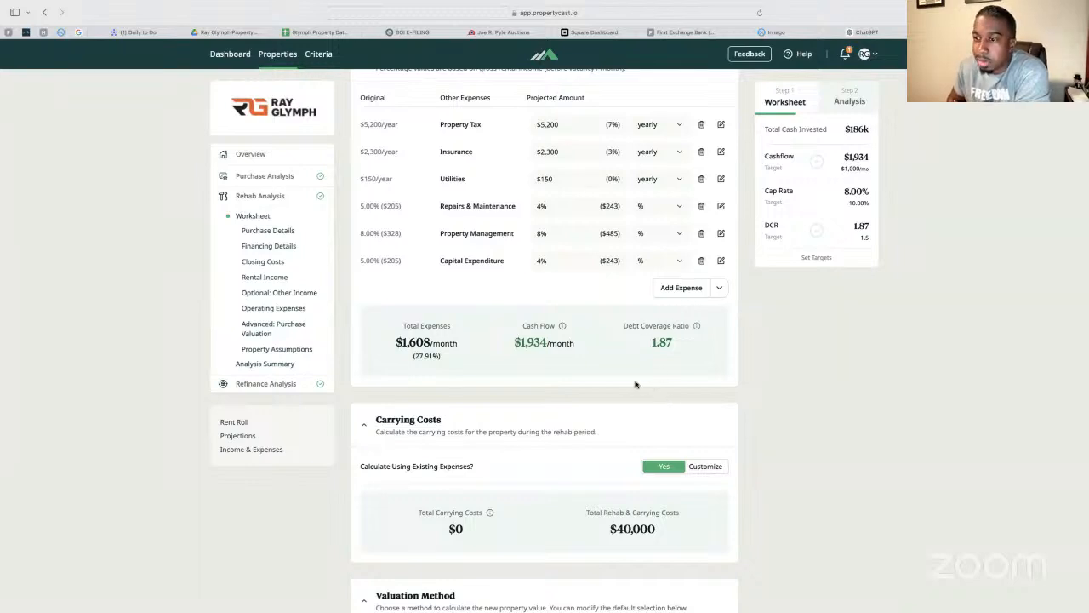
scroll(595, 388, down, 3)
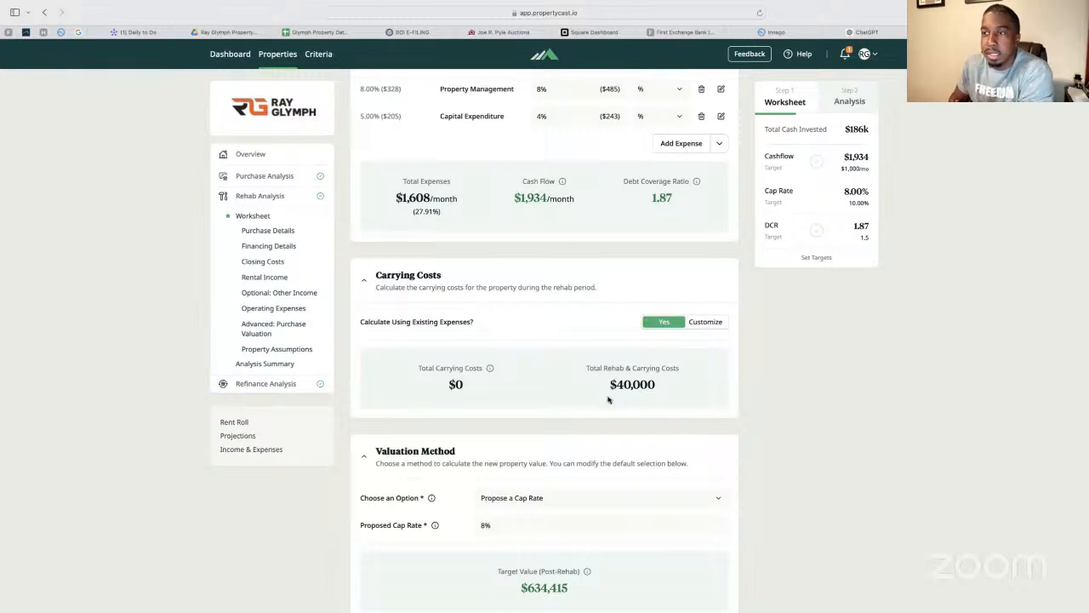
- Review the carrying costs, the post-rehab target value and the available valuation methods in the rehab worksheet
scroll(575, 388, down, 1)
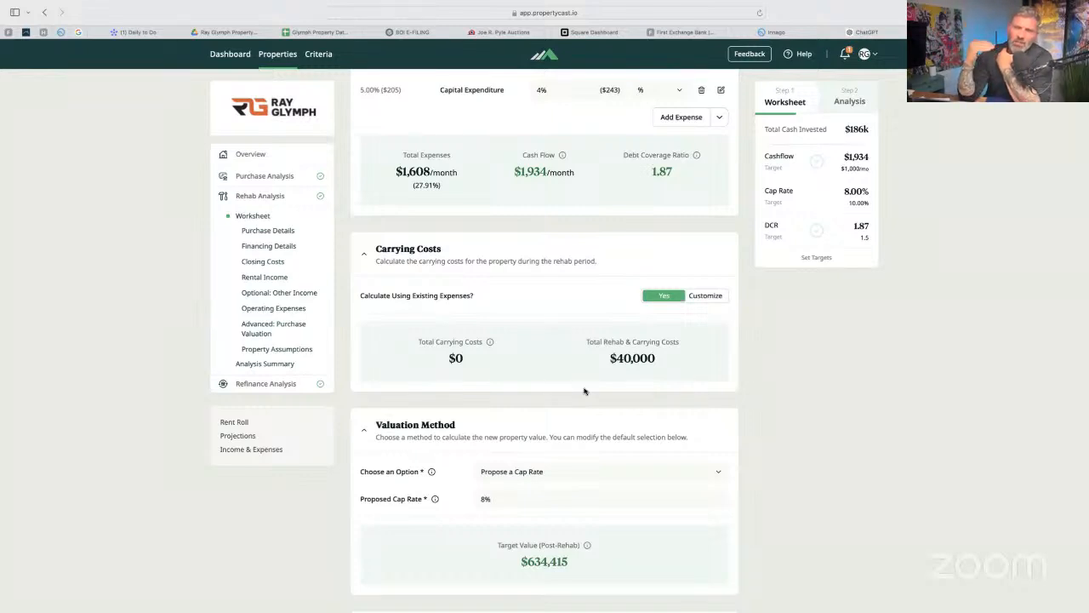
scroll(583, 392, down, 1)
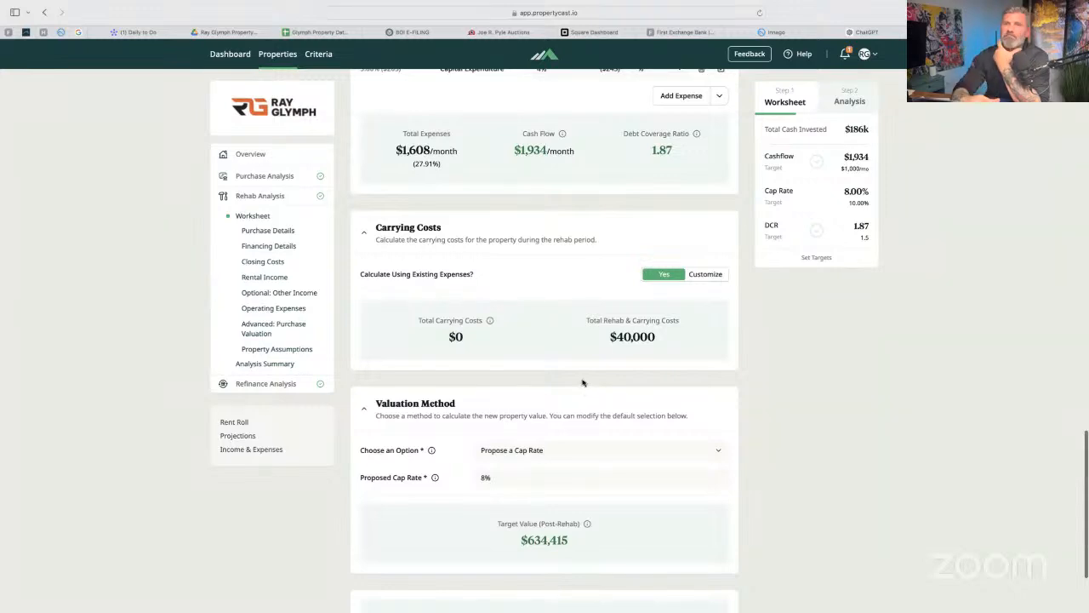
scroll(584, 387, down, 5)
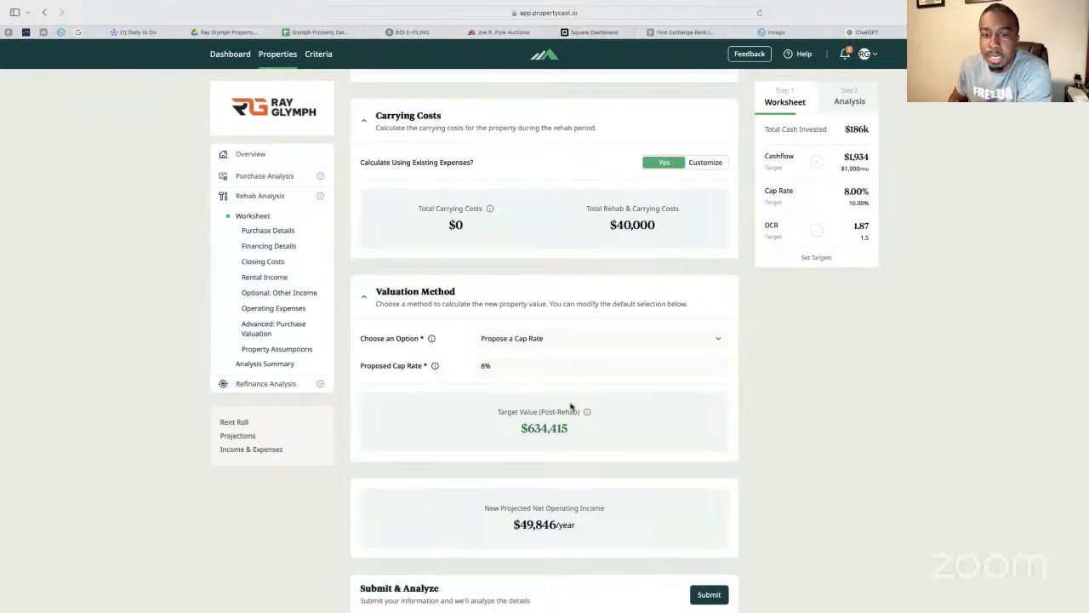
scroll(568, 408, down, 1)
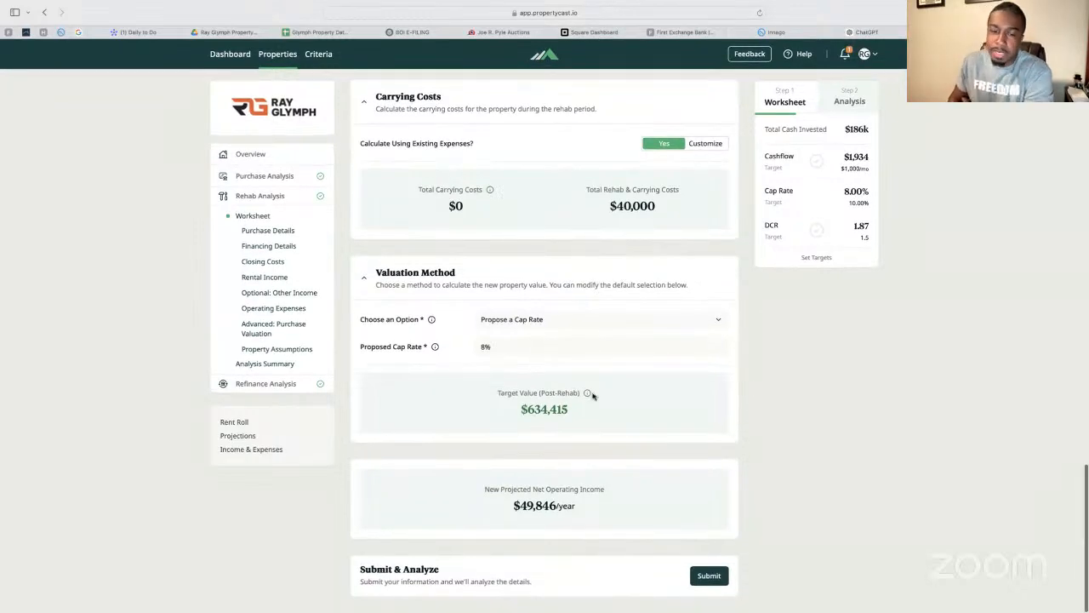
mouse_move(587, 393)
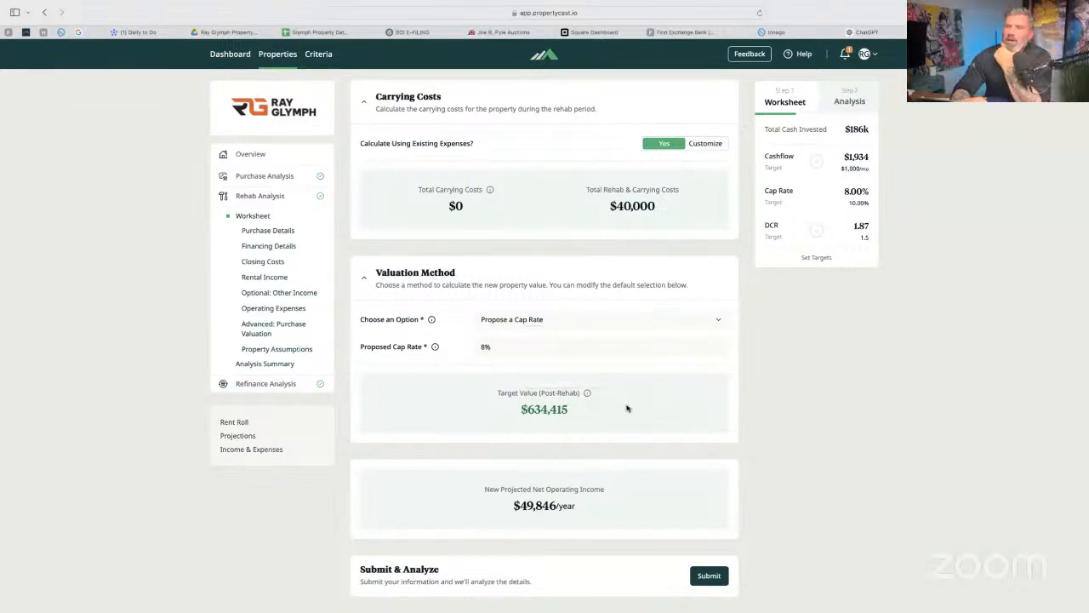
scroll(625, 411, down, 1)
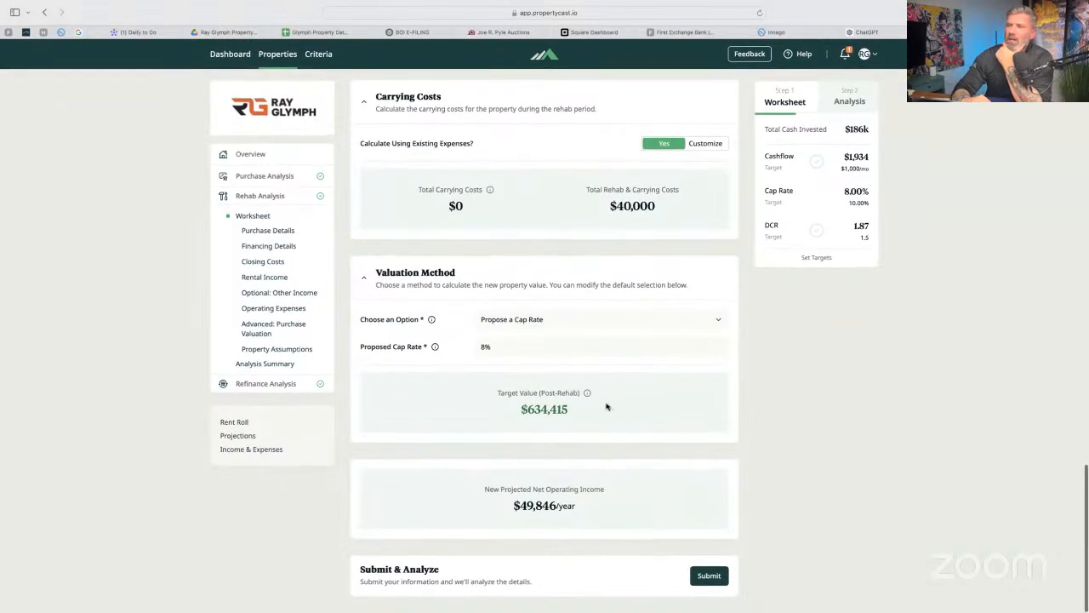
click(719, 320)
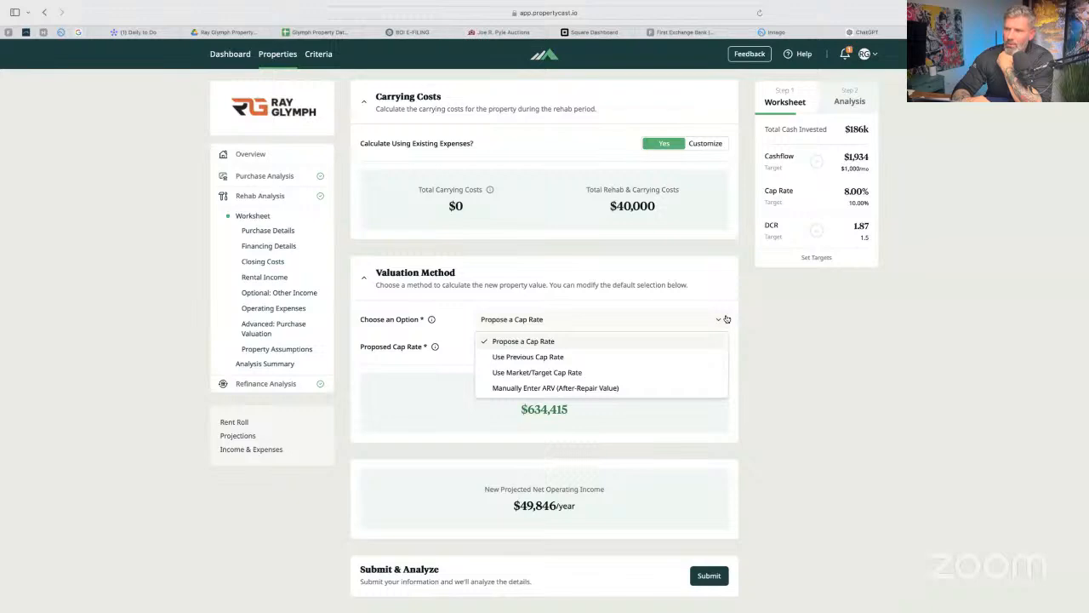
click(726, 318)
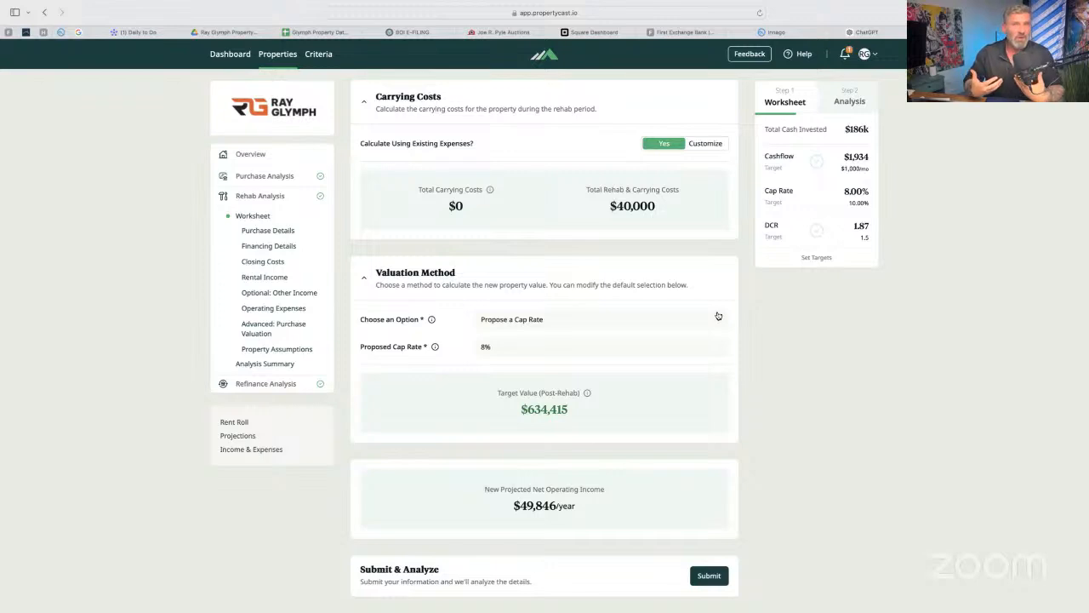
- Submit the rehab worksheet for analysis and review the rehab cost, post-rehab cash flow and equity figures
click(707, 575)
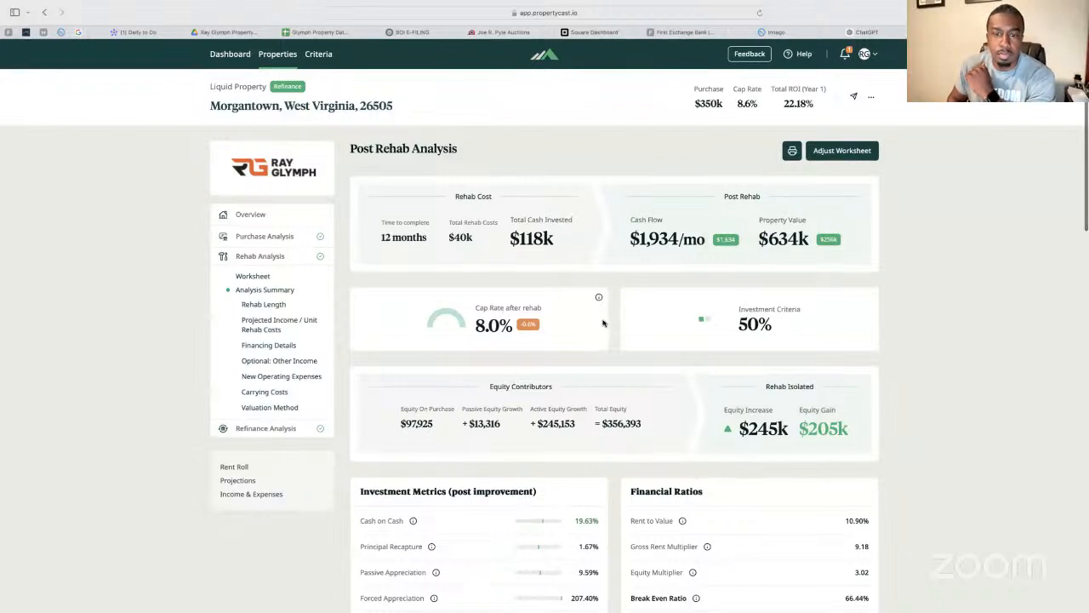
scroll(604, 324, down, 2)
scroll(591, 312, up, 1)
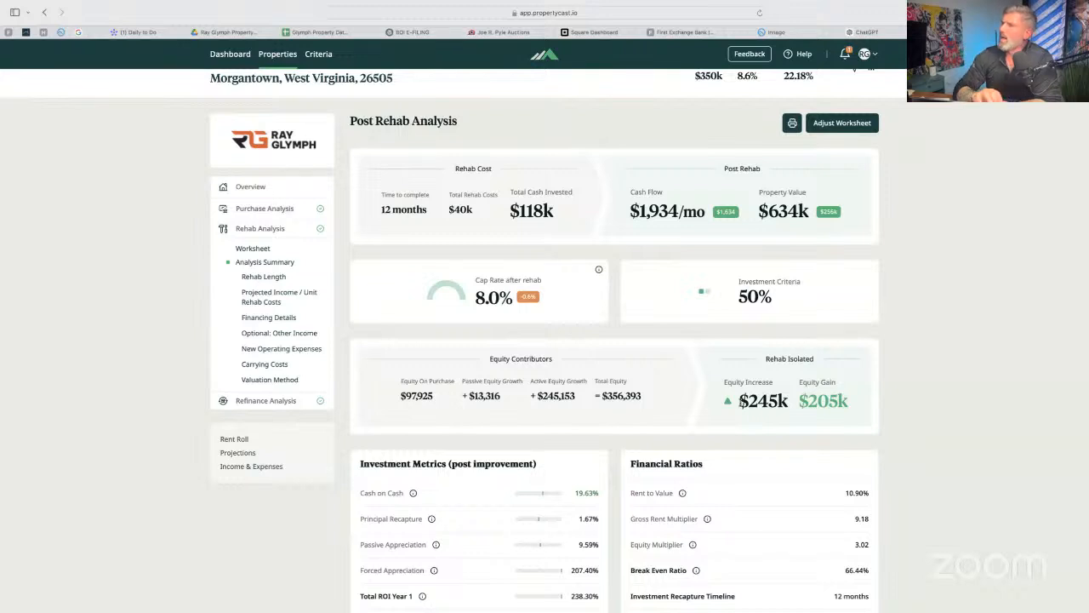
scroll(740, 400, down, 1)
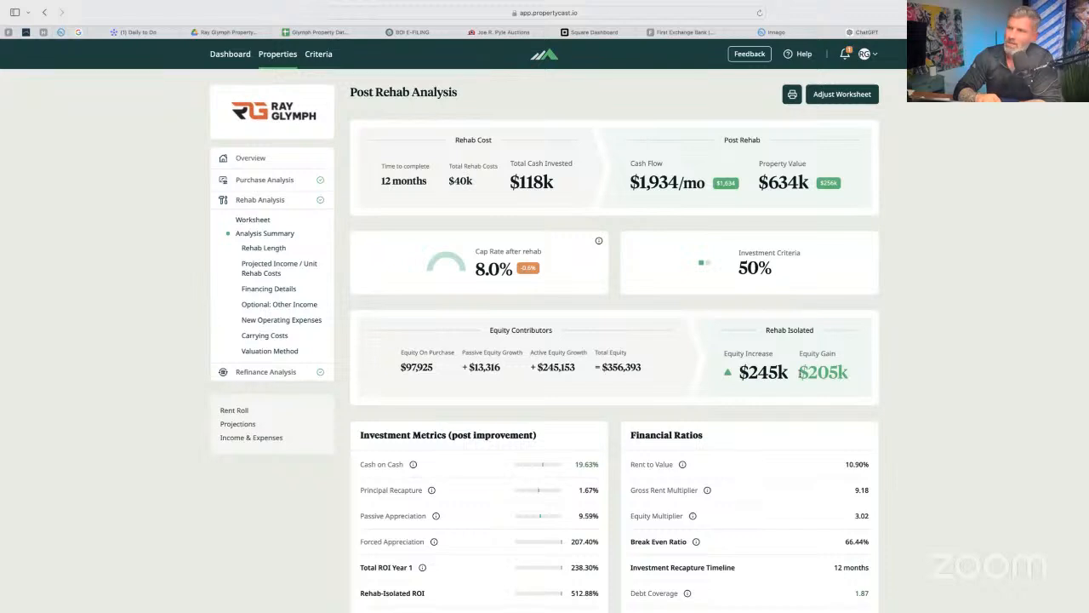
scroll(793, 375, down, 1)
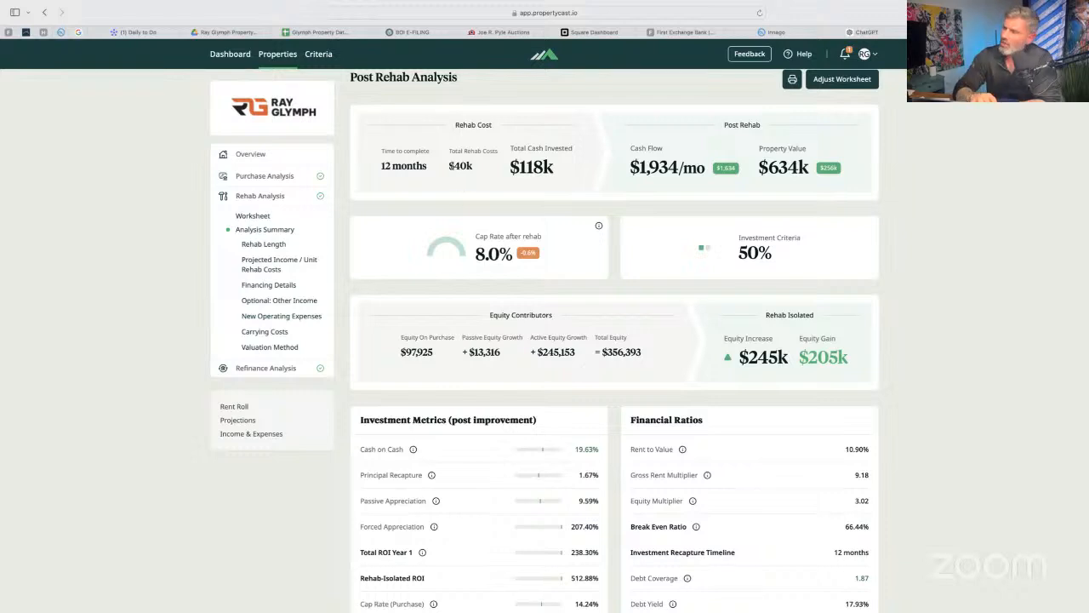
scroll(467, 217, down, 1)
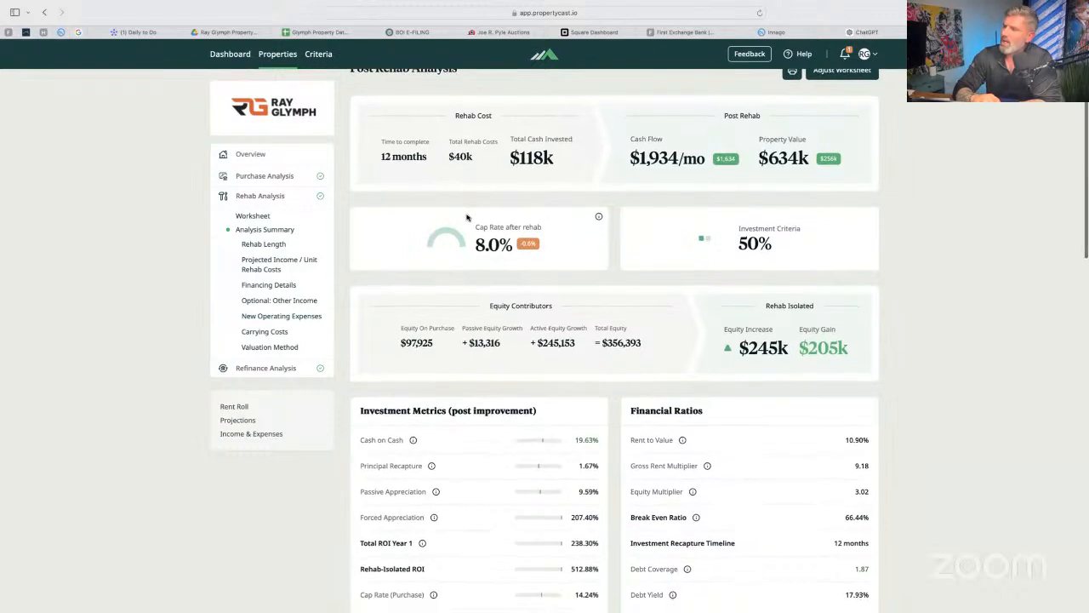
- Examine the equity contributors, post-improvement investment metrics and financial ratios in the Post Rehab Analysis
scroll(466, 217, down, 3)
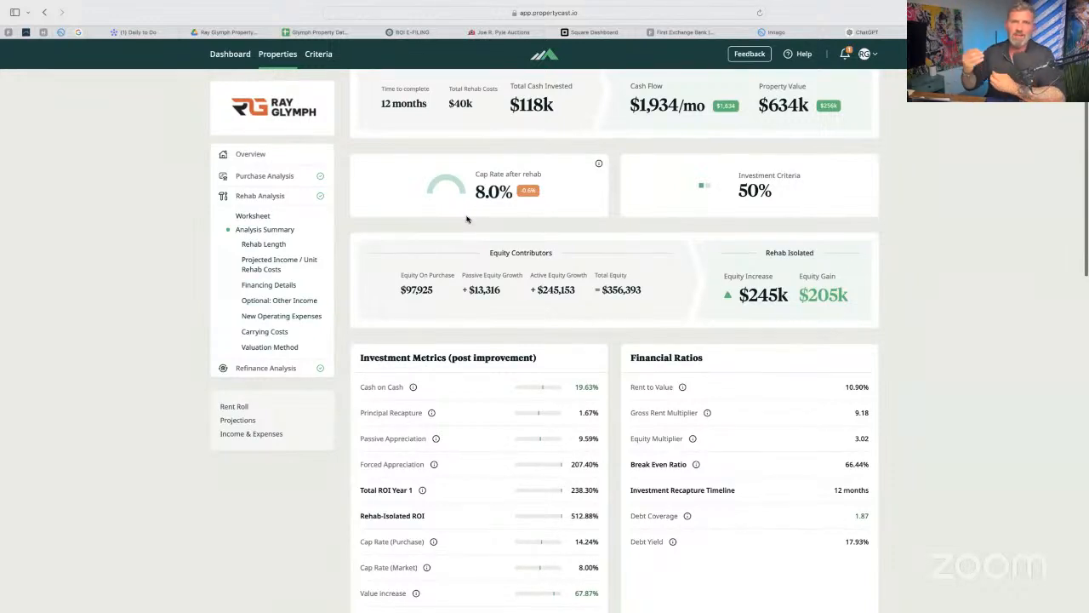
scroll(466, 217, down, 2)
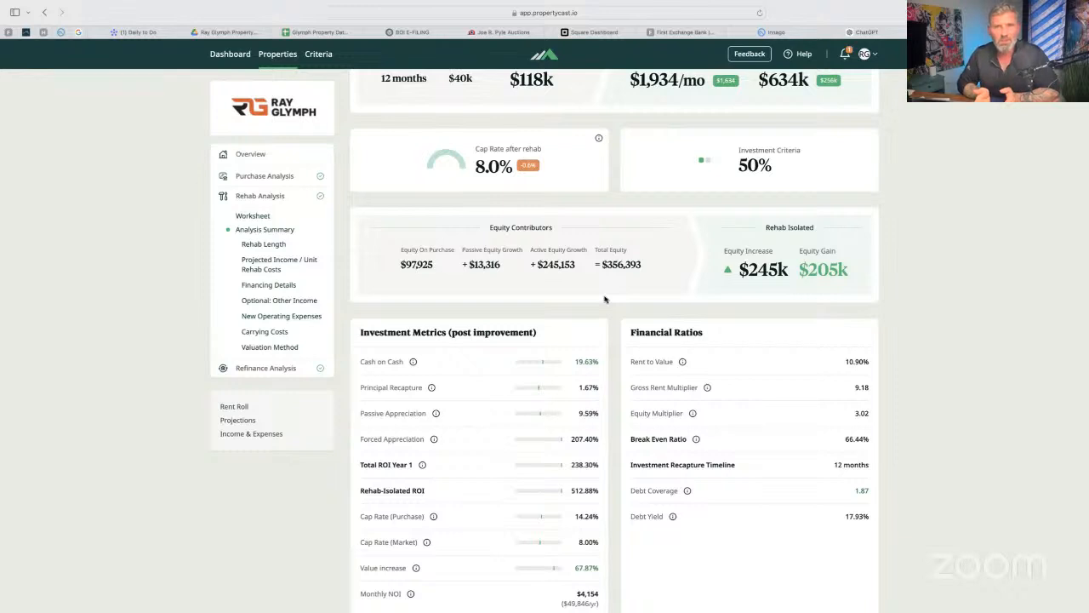
scroll(601, 290, down, 3)
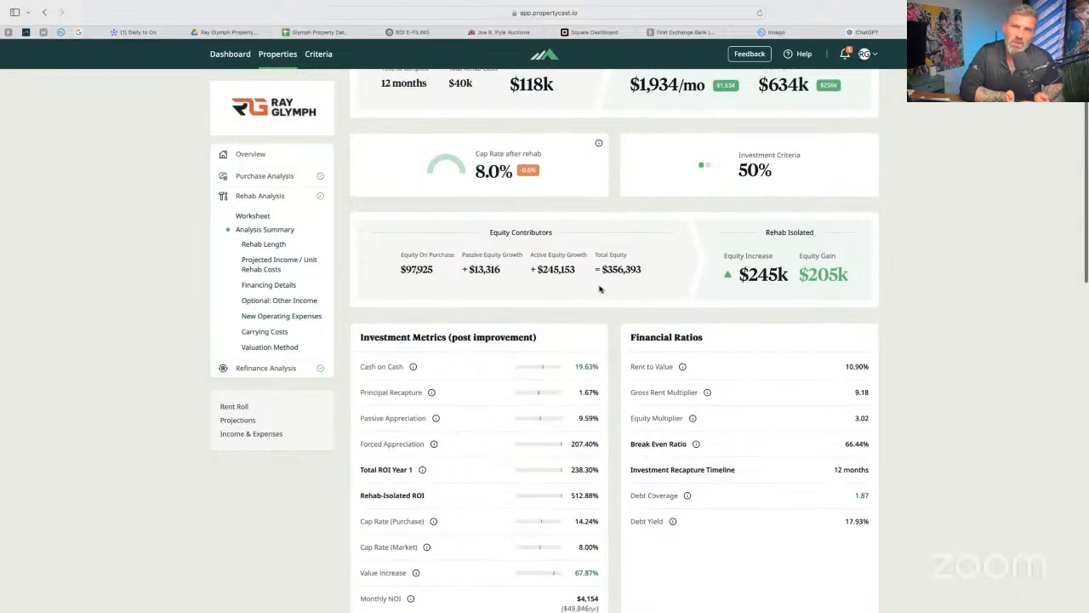
scroll(600, 287, up, 1)
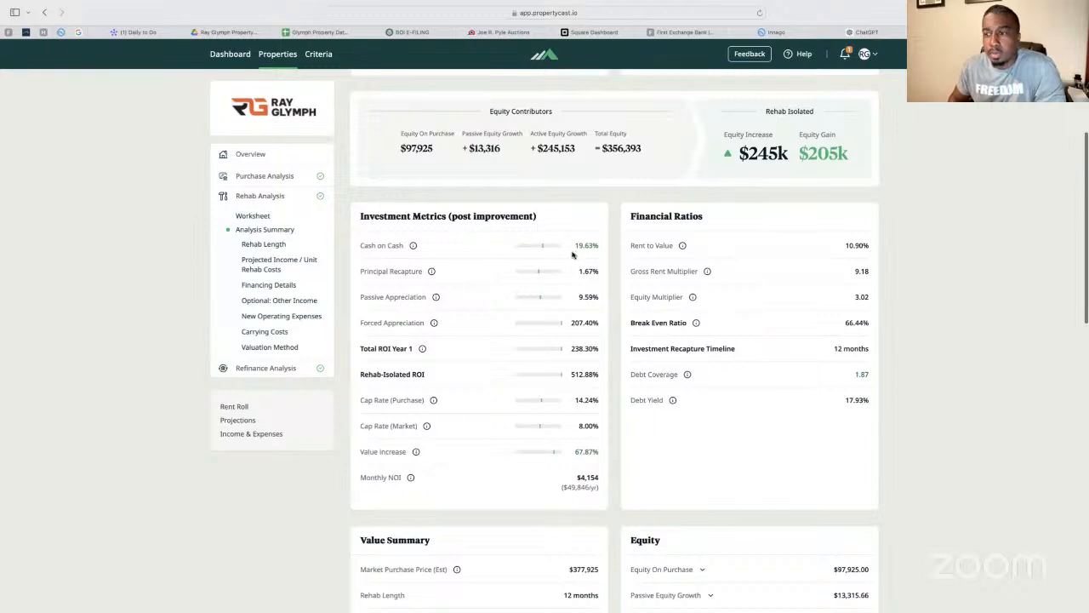
scroll(574, 254, up, 1)
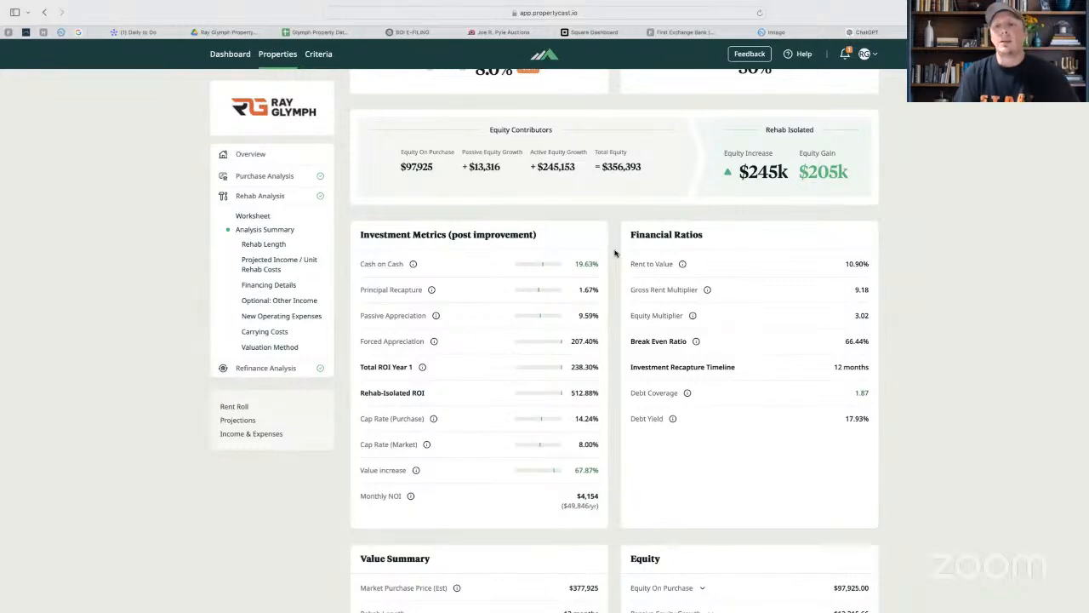
scroll(613, 253, up, 5)
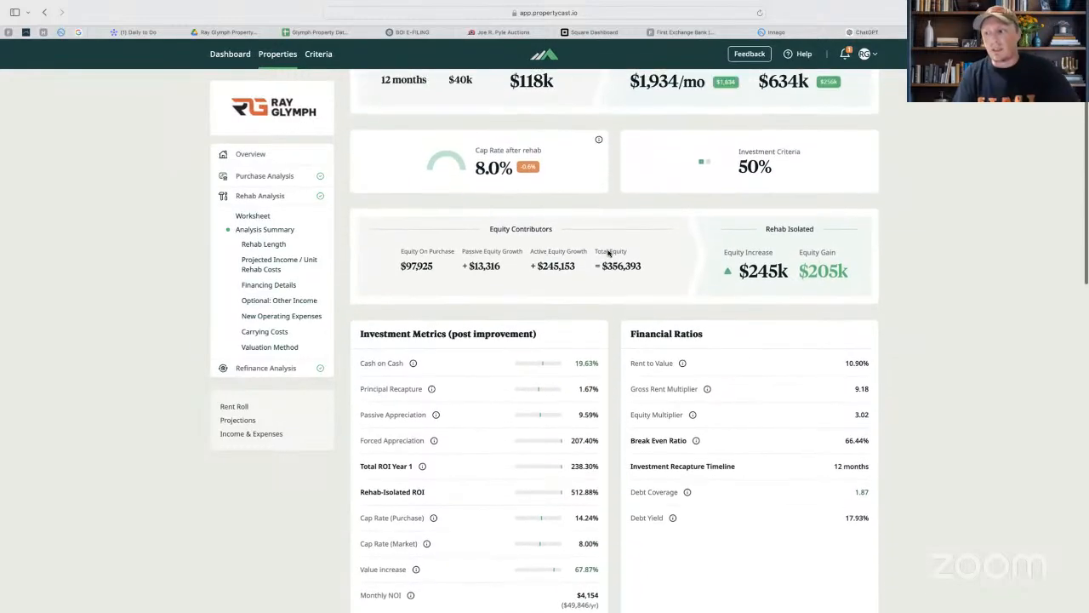
scroll(610, 229, up, 3)
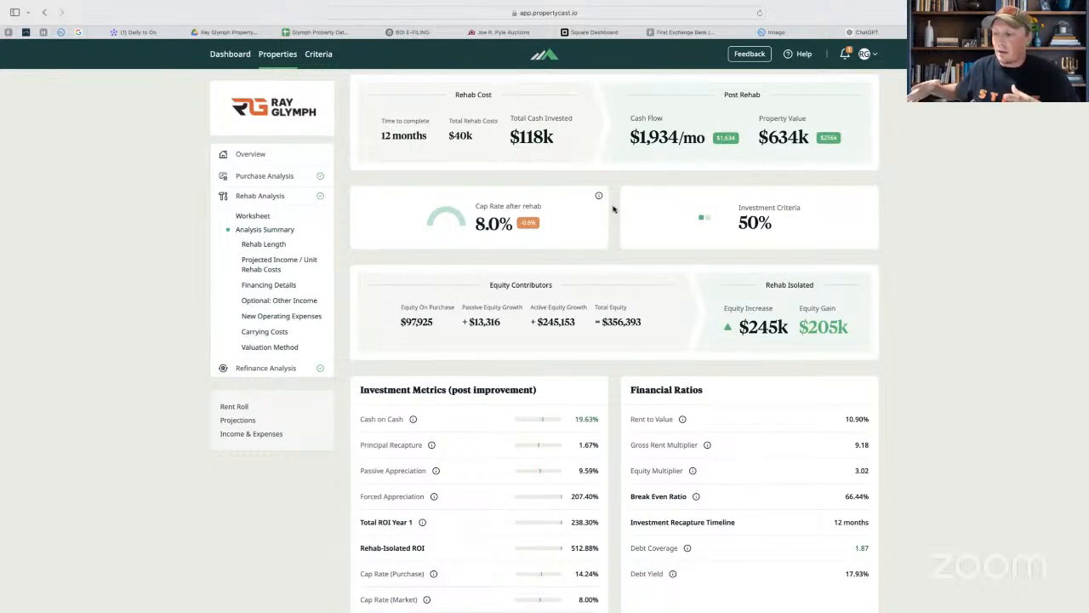
scroll(611, 208, down, 2)
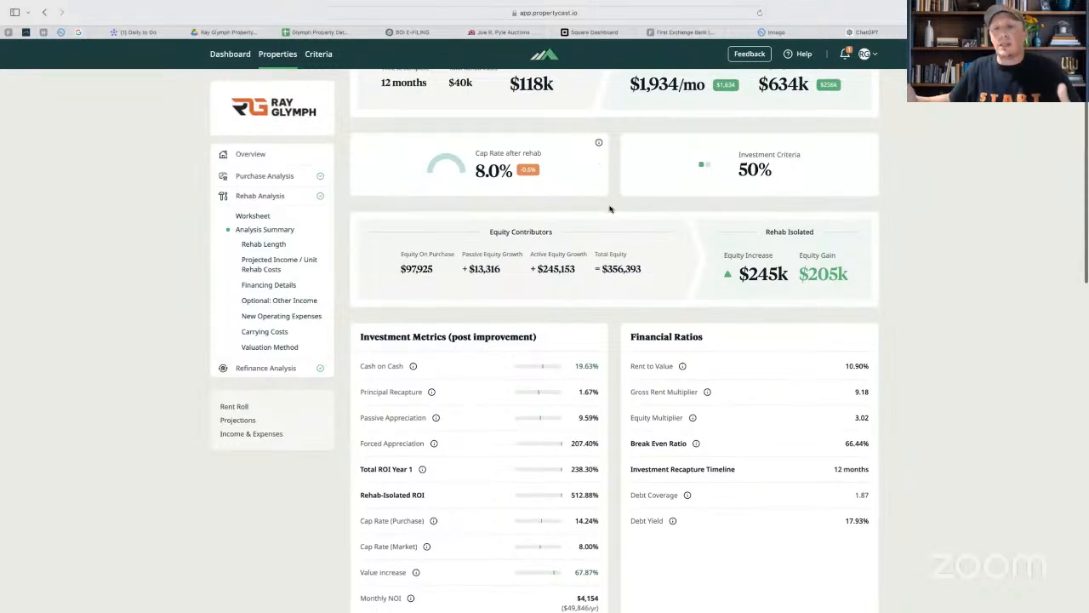
mouse_move(691, 30)
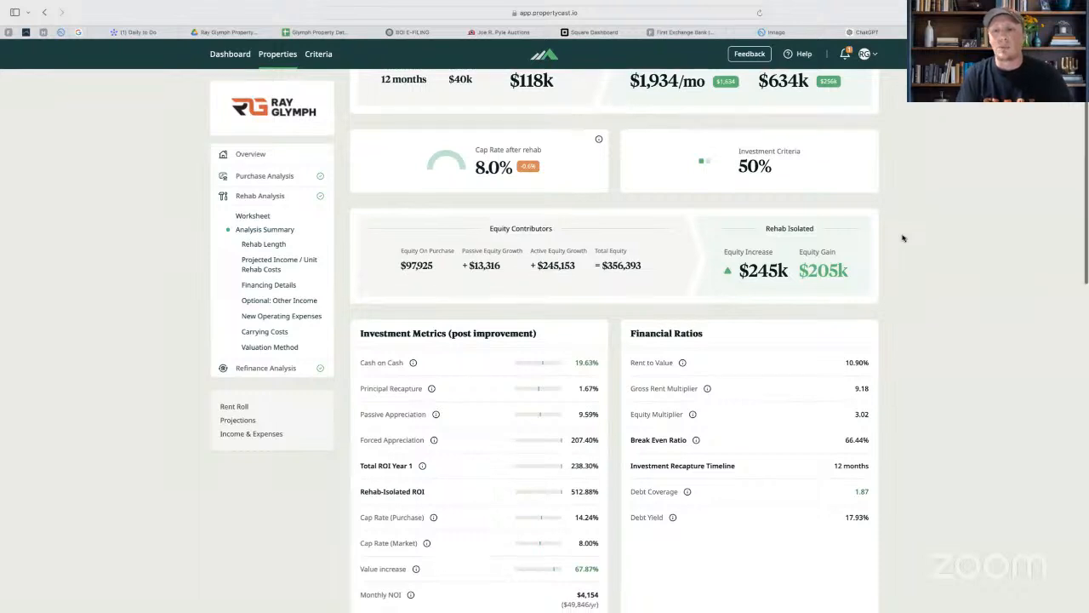
scroll(903, 237, down, 1)
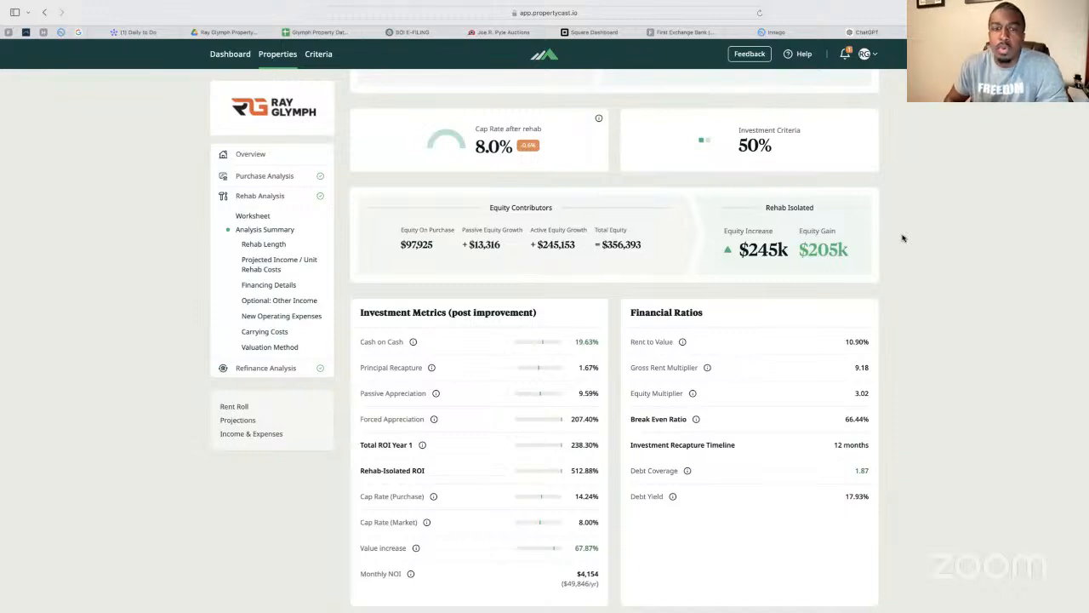
scroll(591, 333, down, 1)
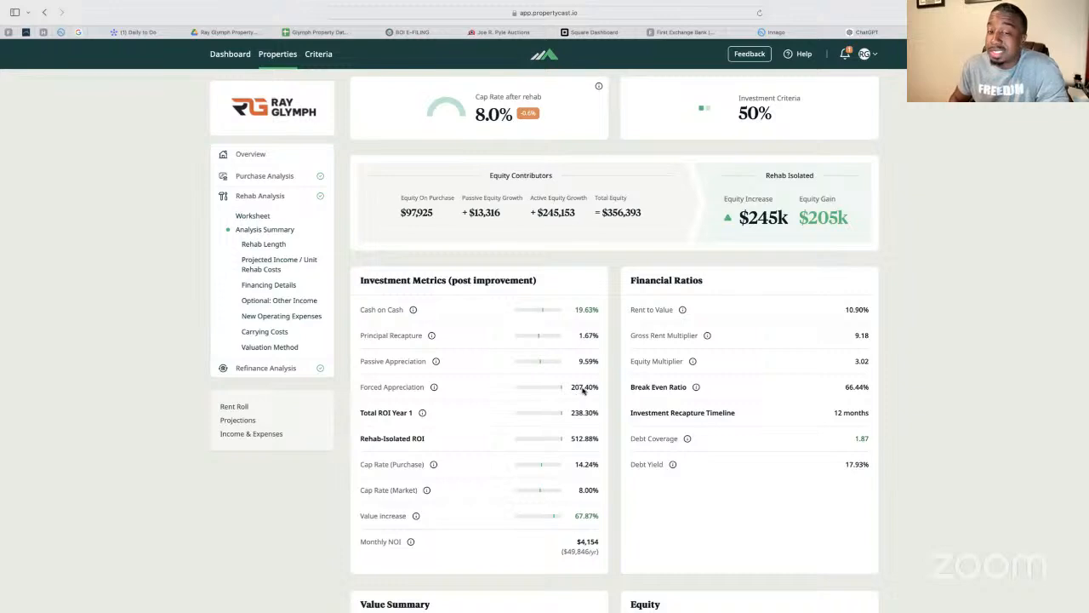
scroll(579, 391, down, 1)
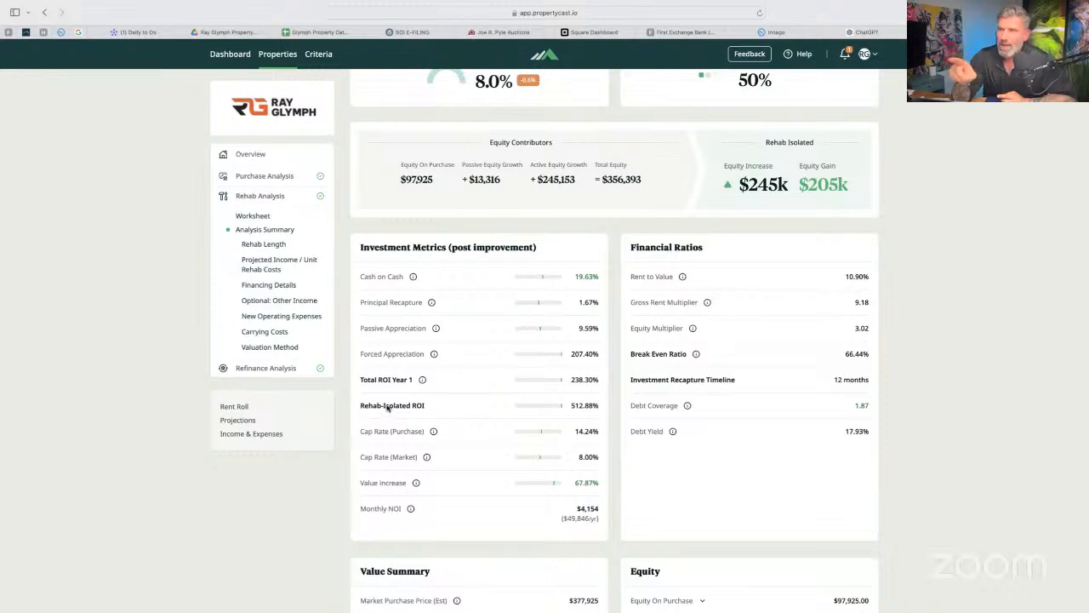
- Open the Purchase Analysis summary and review its purchase costs, cash flow, investment metrics and financial ratios
scroll(386, 408, up, 2)
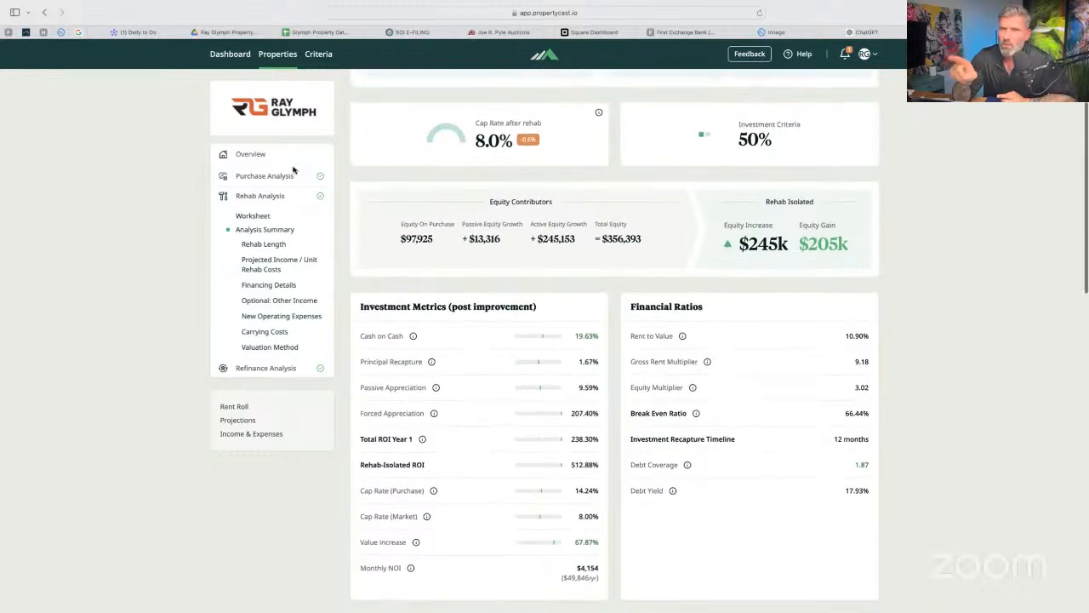
click(279, 178)
click(282, 200)
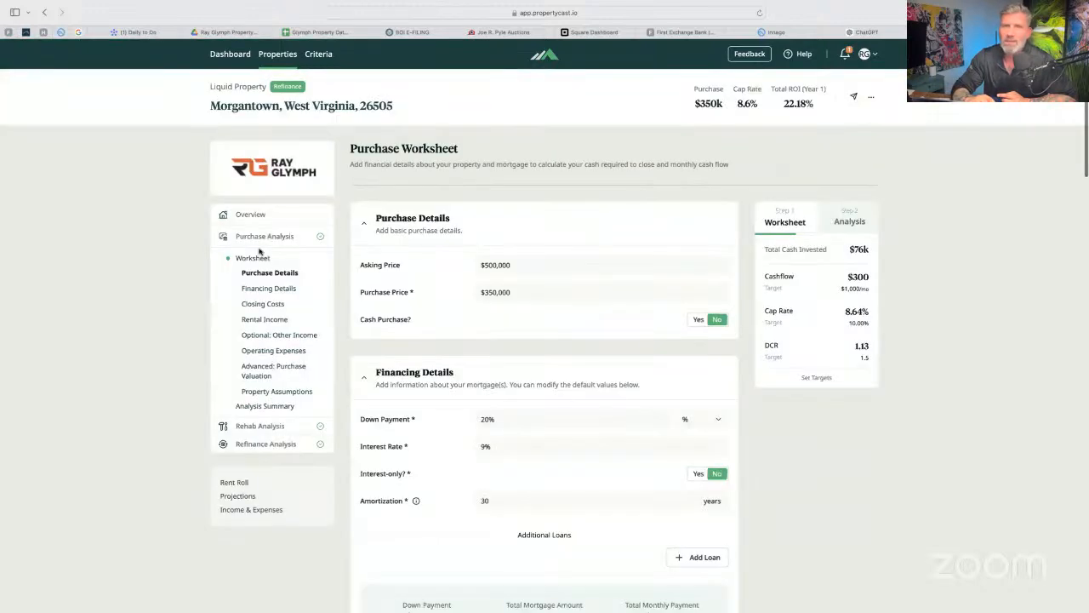
click(266, 239)
click(266, 243)
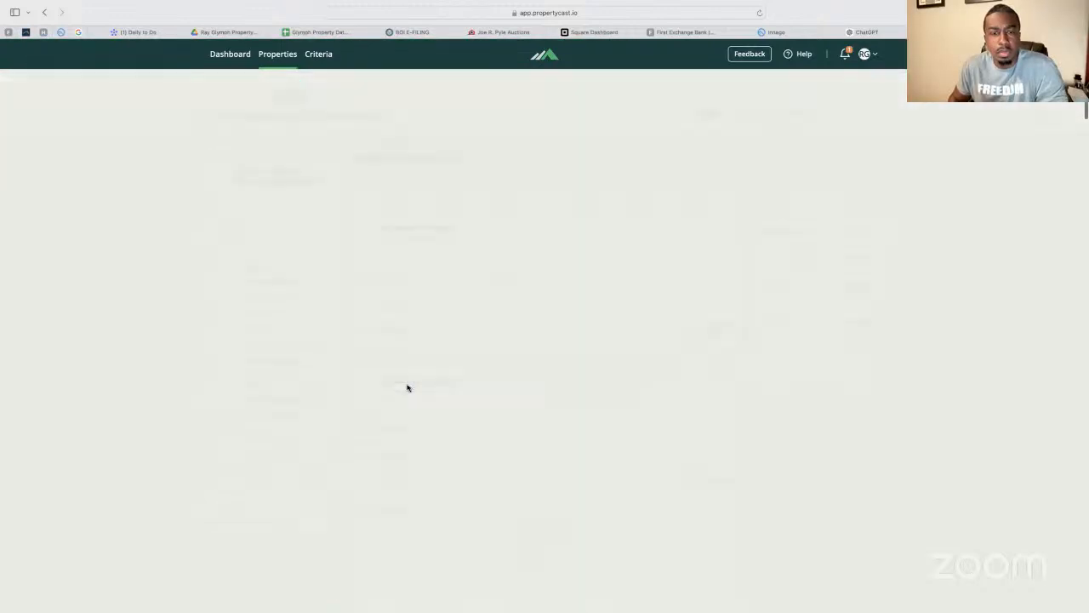
scroll(408, 388, down, 2)
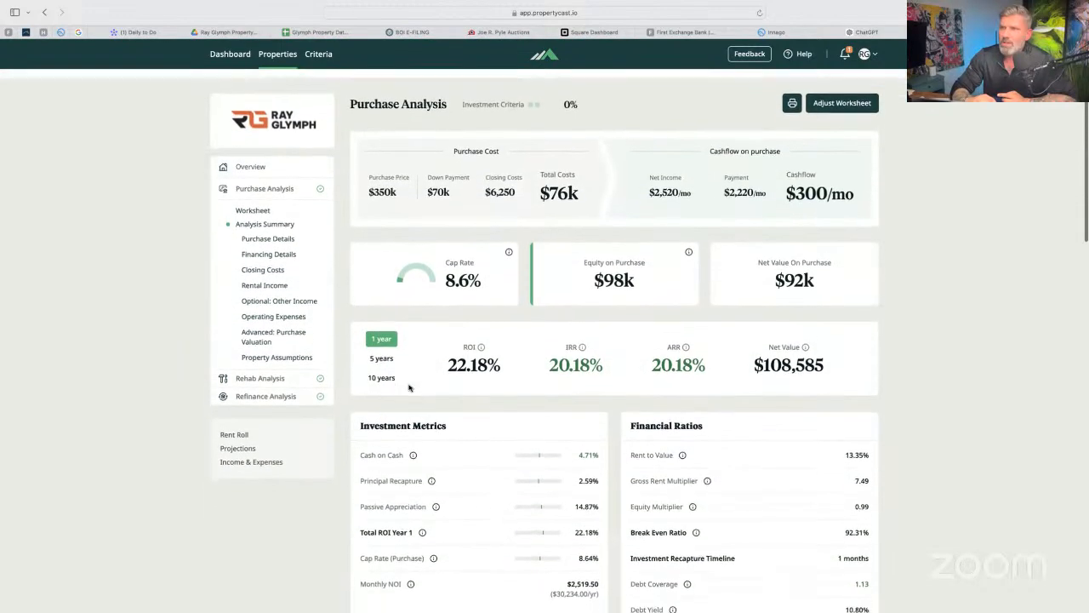
scroll(343, 392, down, 1)
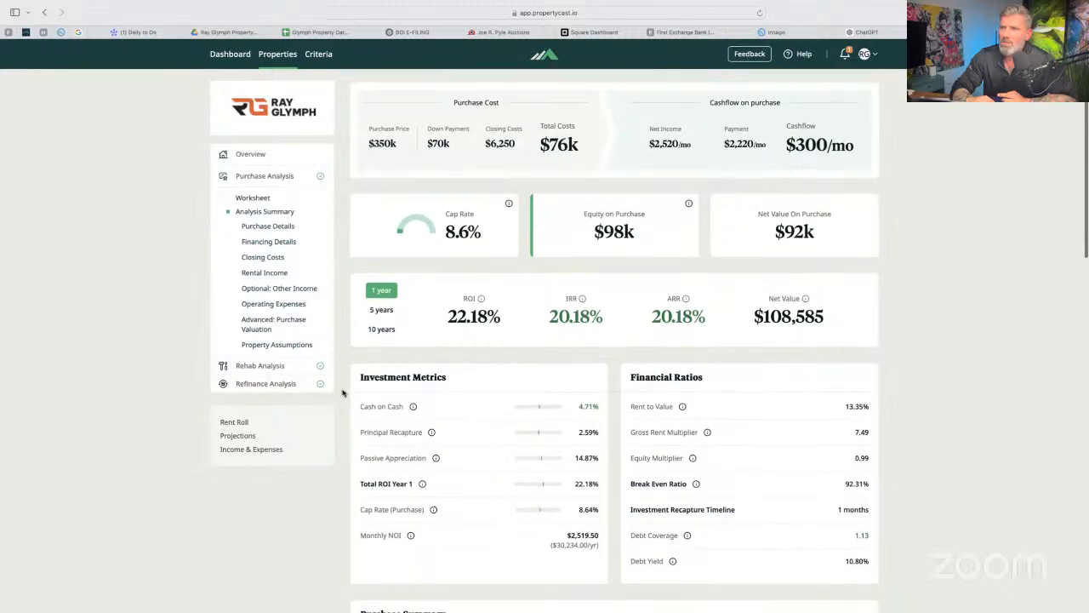
scroll(343, 392, down, 1)
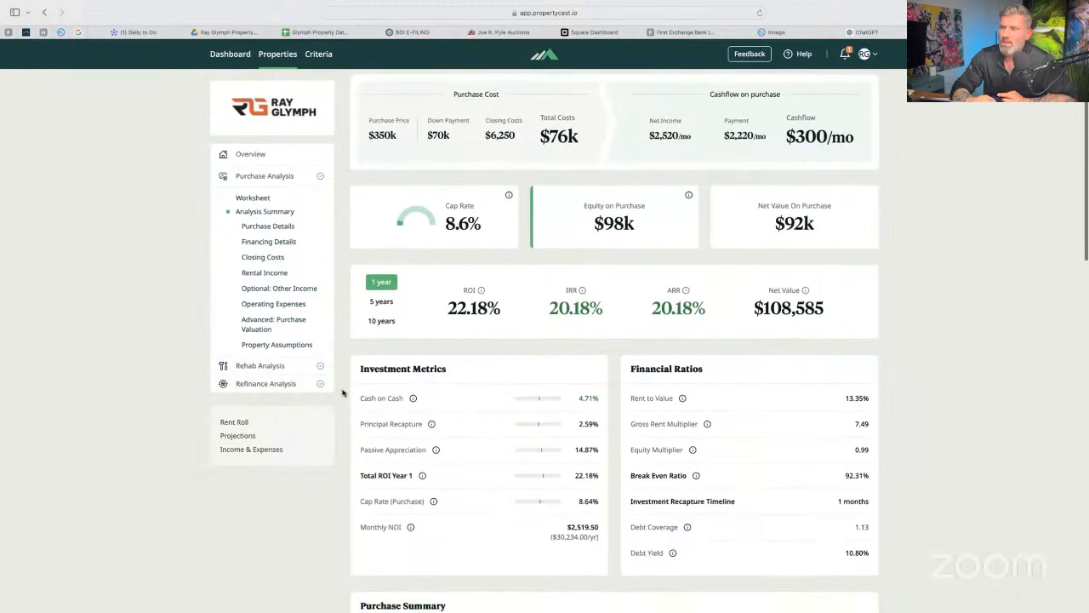
scroll(343, 392, down, 1)
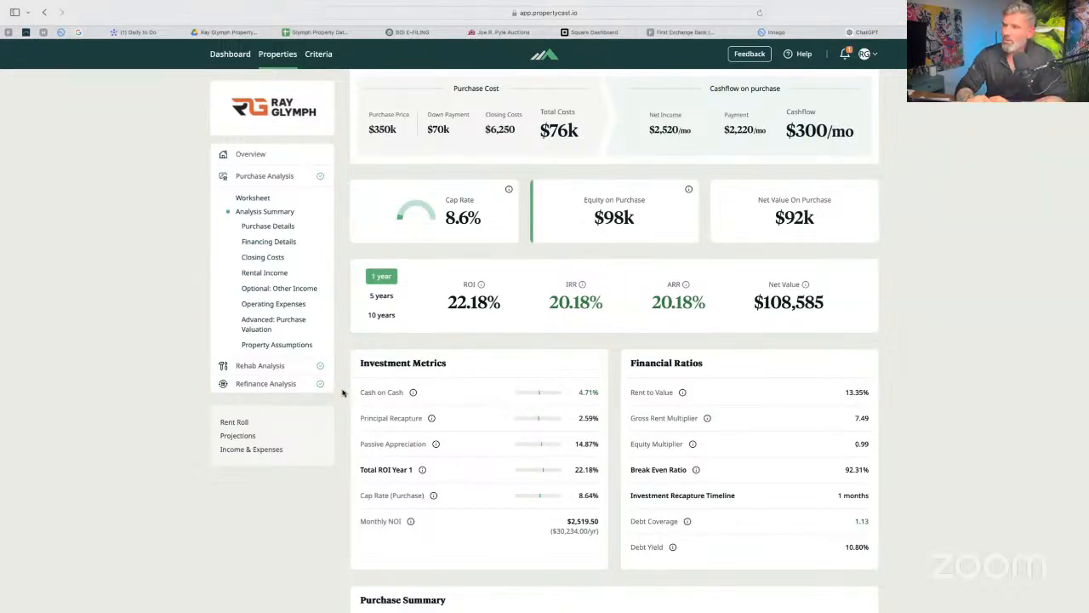
- Look over the purchase summary and net value contributors, and show the purchase returns for 5 years
scroll(343, 393, down, 10)
scroll(343, 392, up, 3)
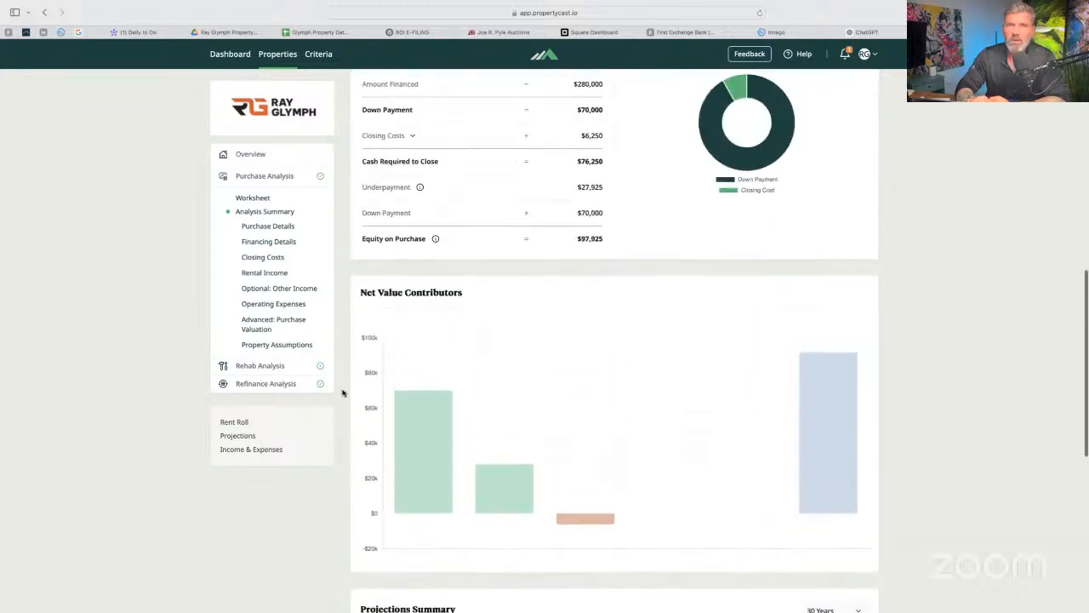
scroll(343, 393, up, 7)
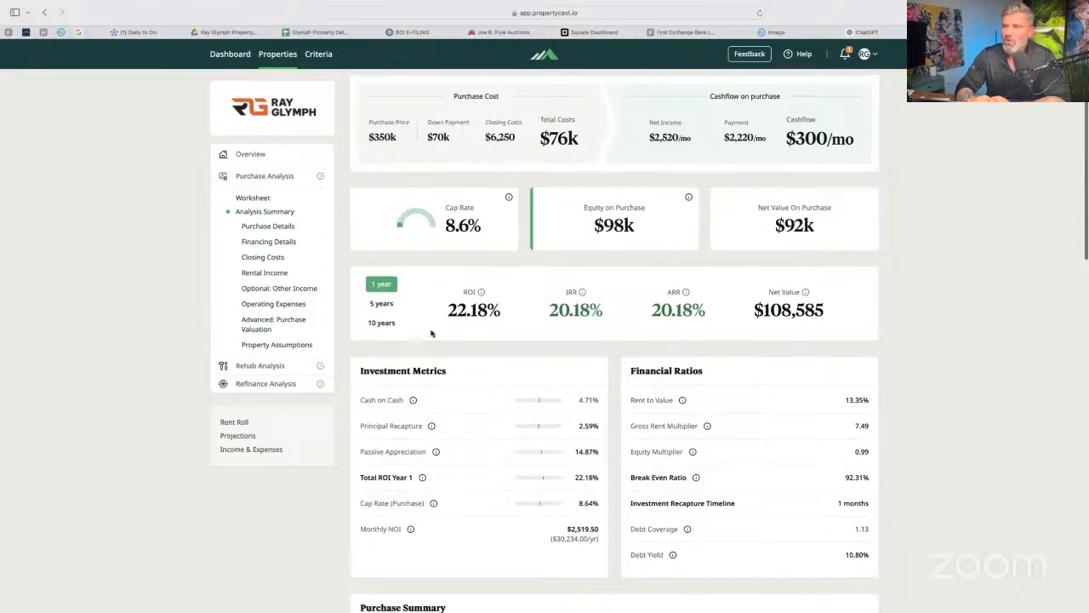
click(382, 303)
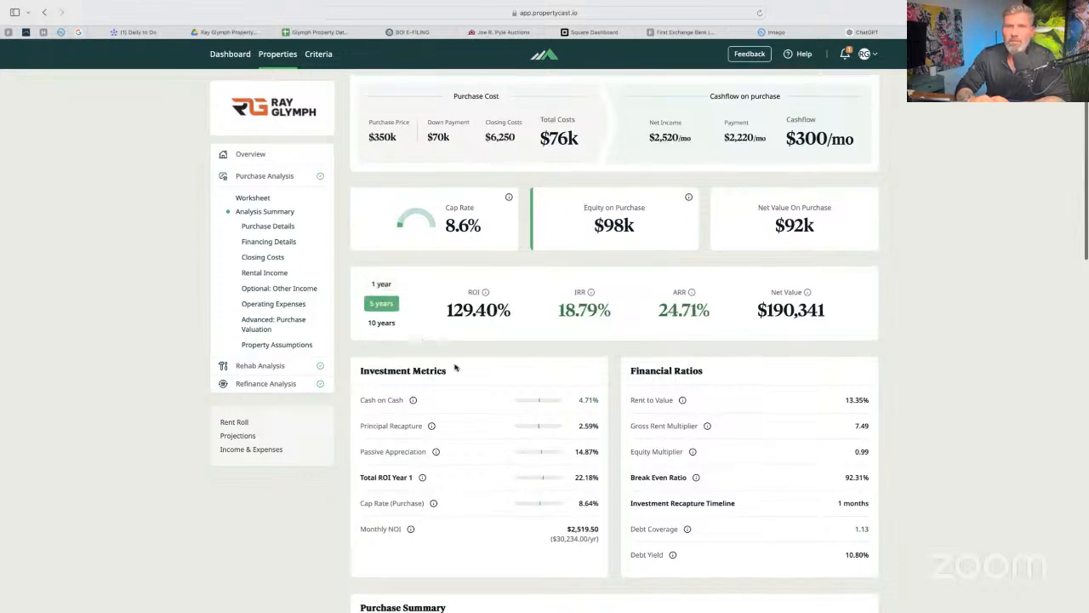
- Compare the purchase ROI, IRR, ARR and net value over 1, 5 and 10 years, ending on the 10-year horizon
key(Down)
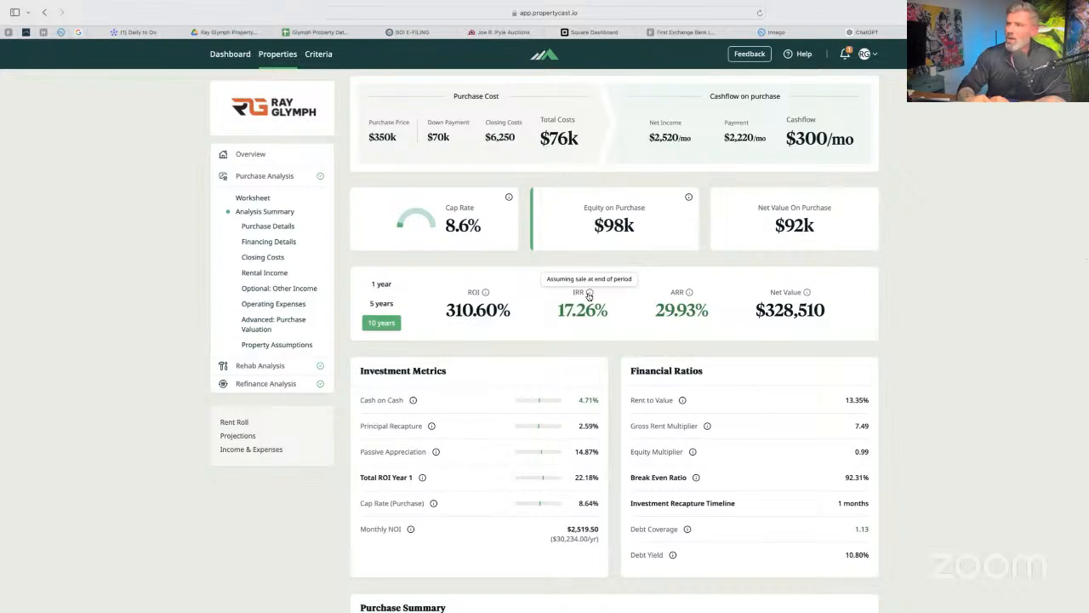
mouse_move(688, 294)
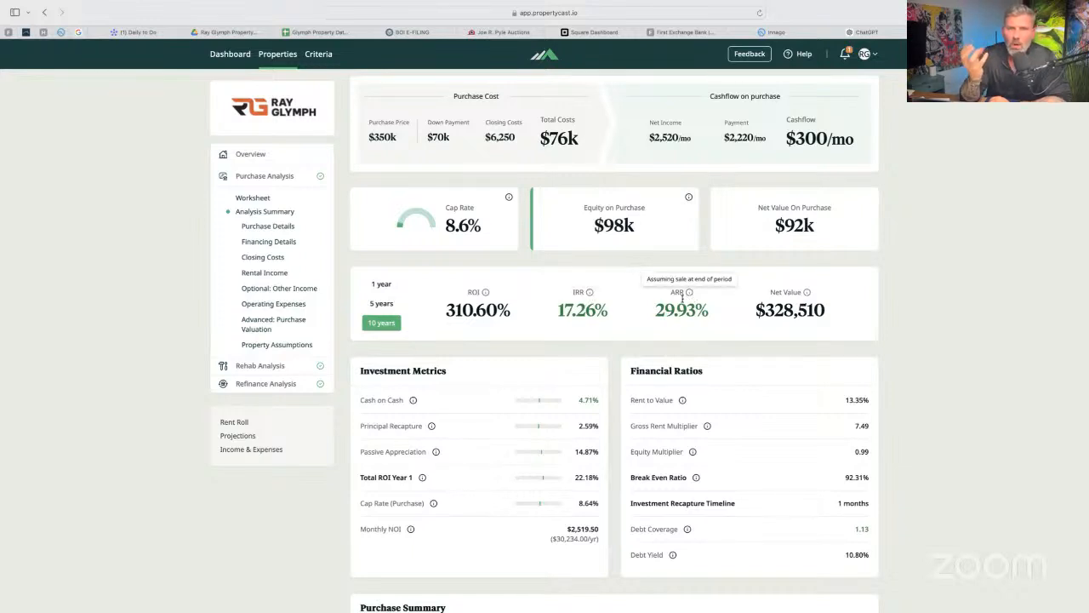
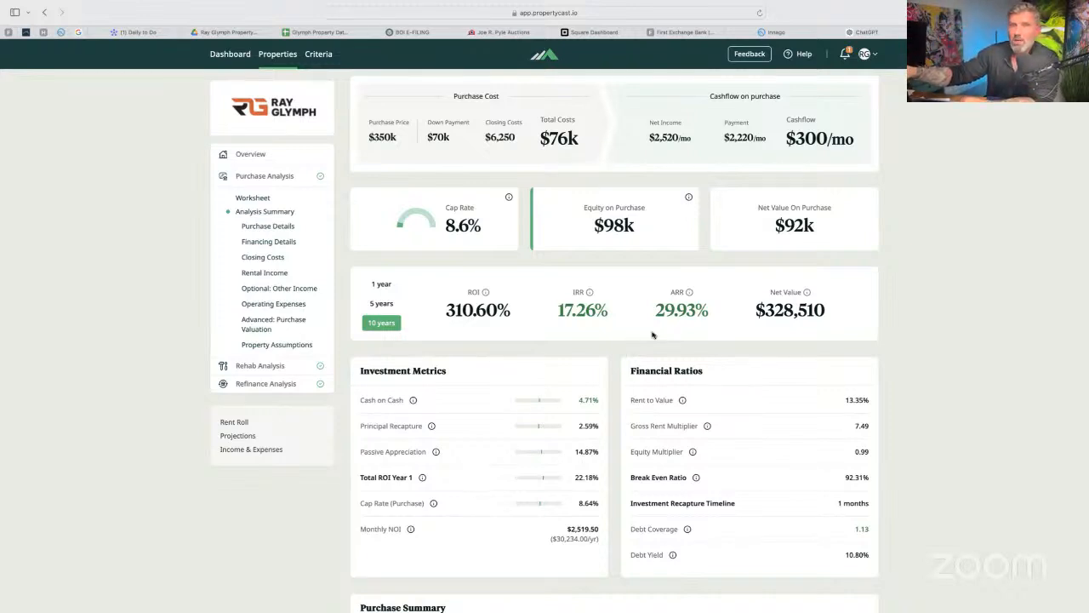
click(381, 284)
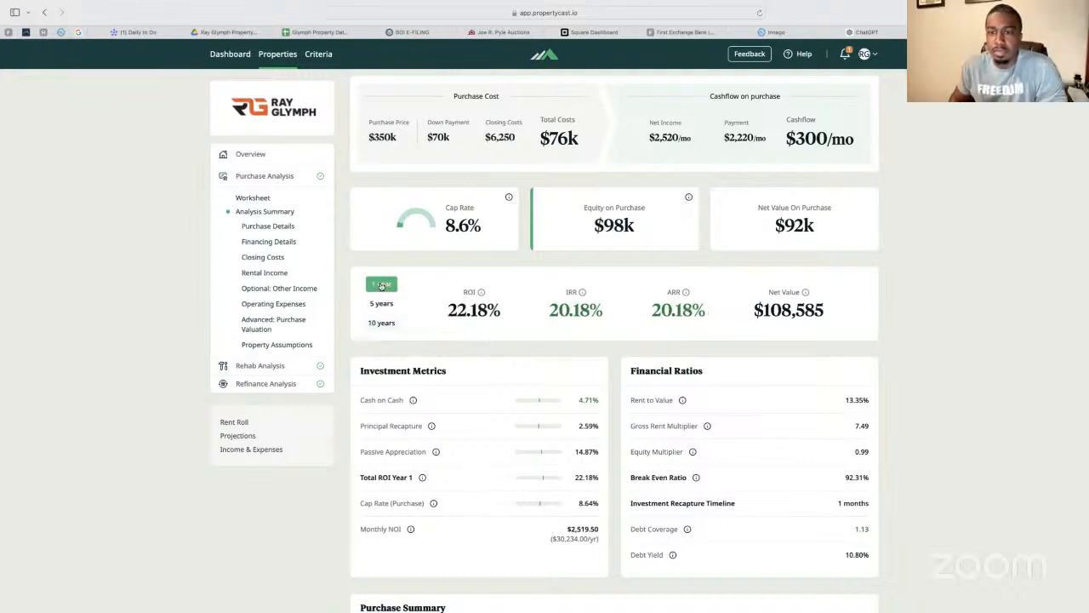
click(379, 304)
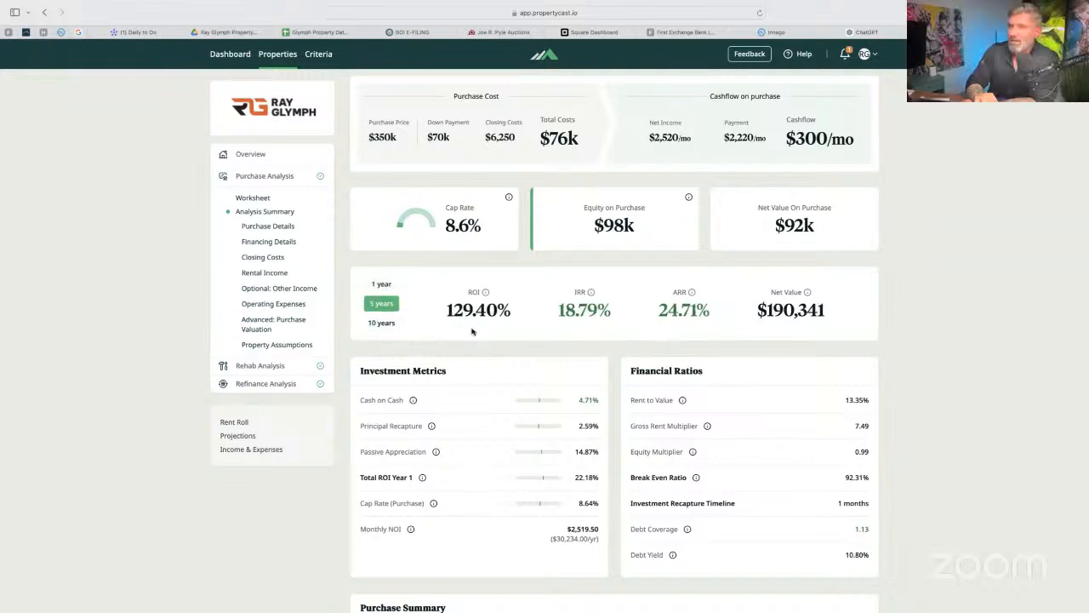
click(380, 324)
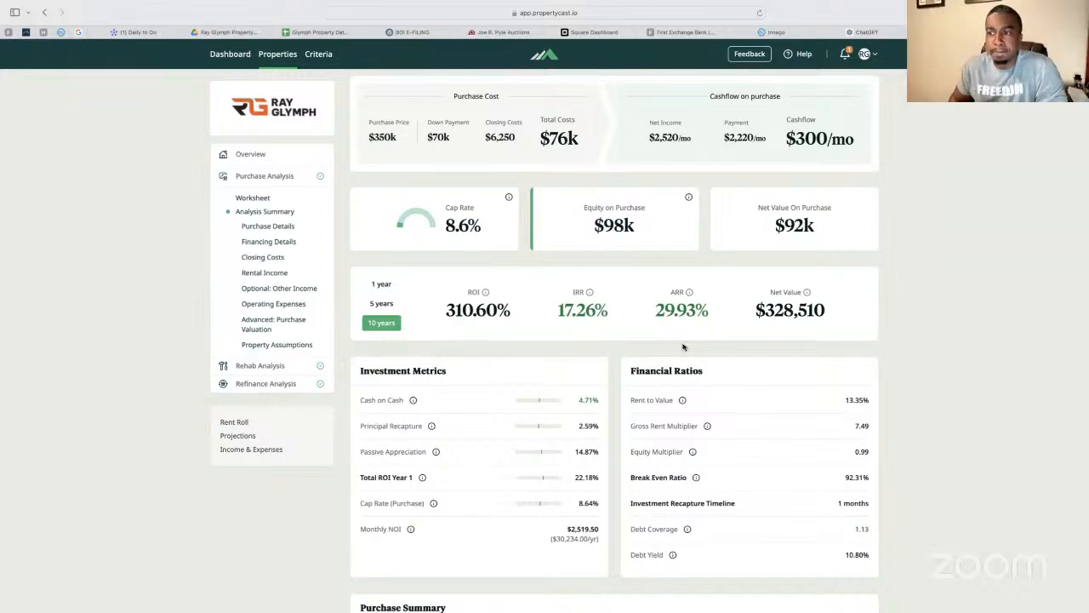
- Open the Rehab Analysis summary and review its post-rehab cash flow, equity contributors, investment metrics, value summary and financing details
click(292, 367)
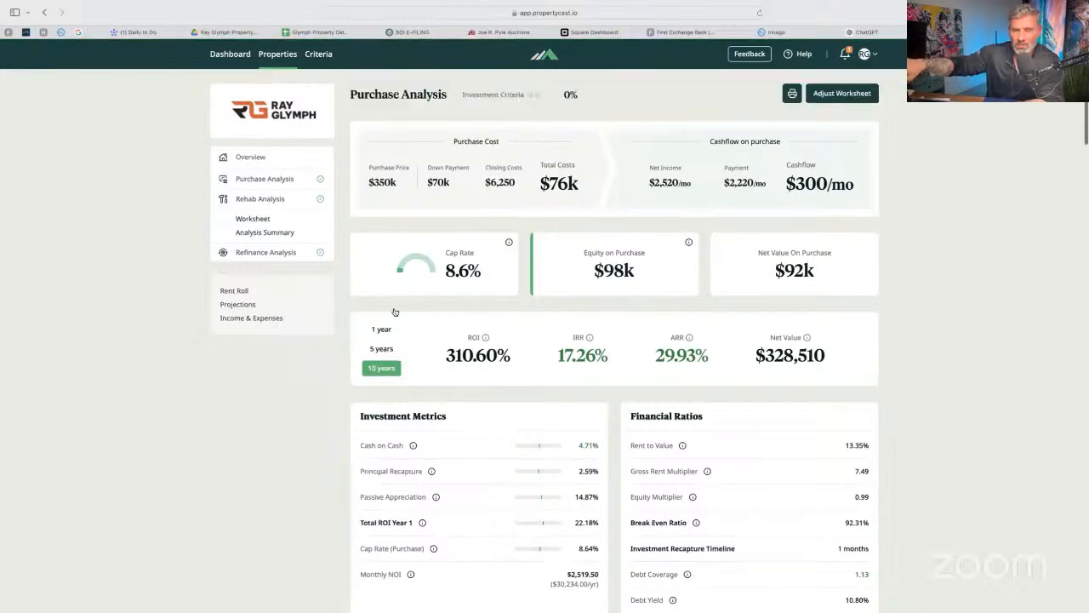
scroll(395, 339, down, 4)
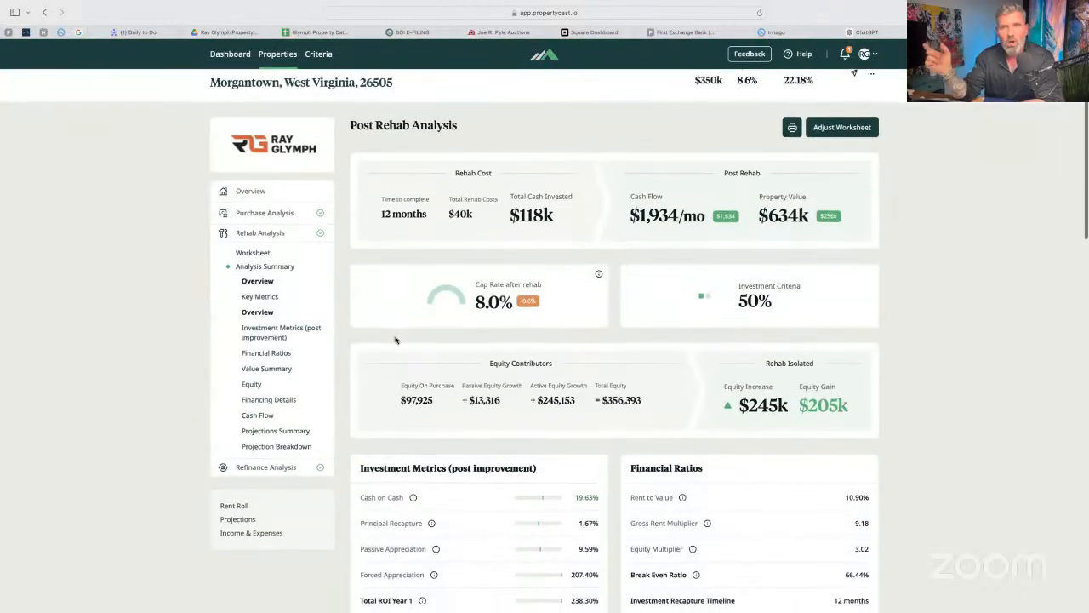
scroll(395, 337, down, 2)
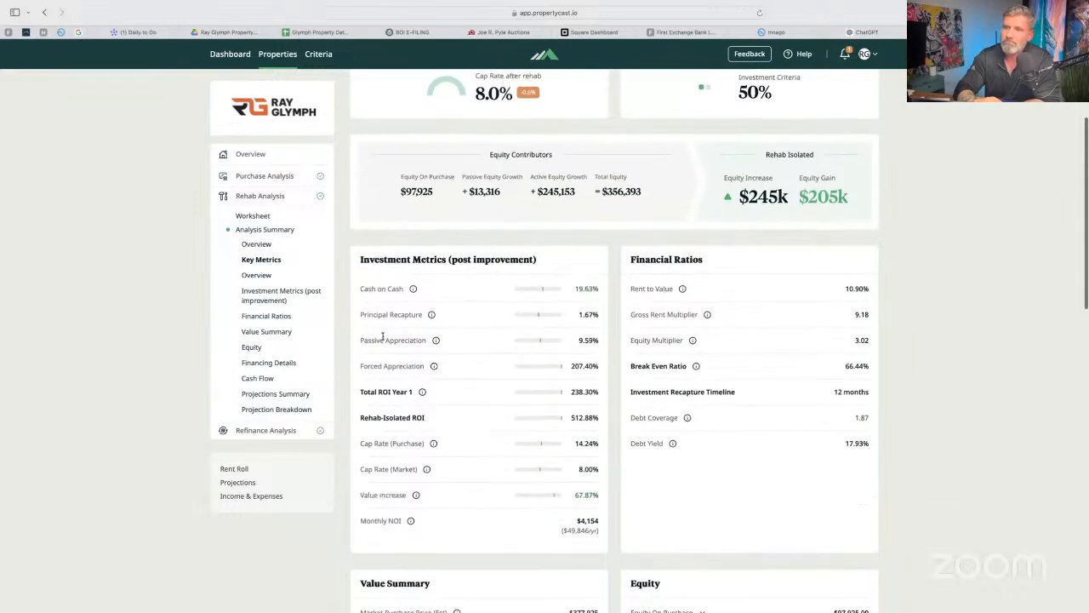
scroll(391, 361, down, 8)
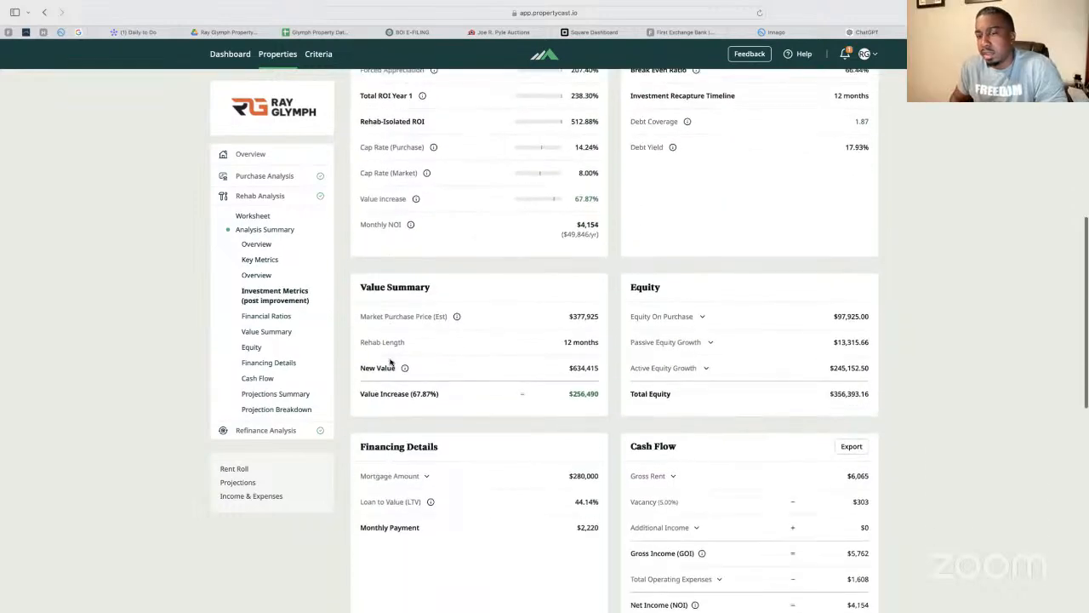
scroll(391, 362, up, 10)
scroll(391, 364, up, 3)
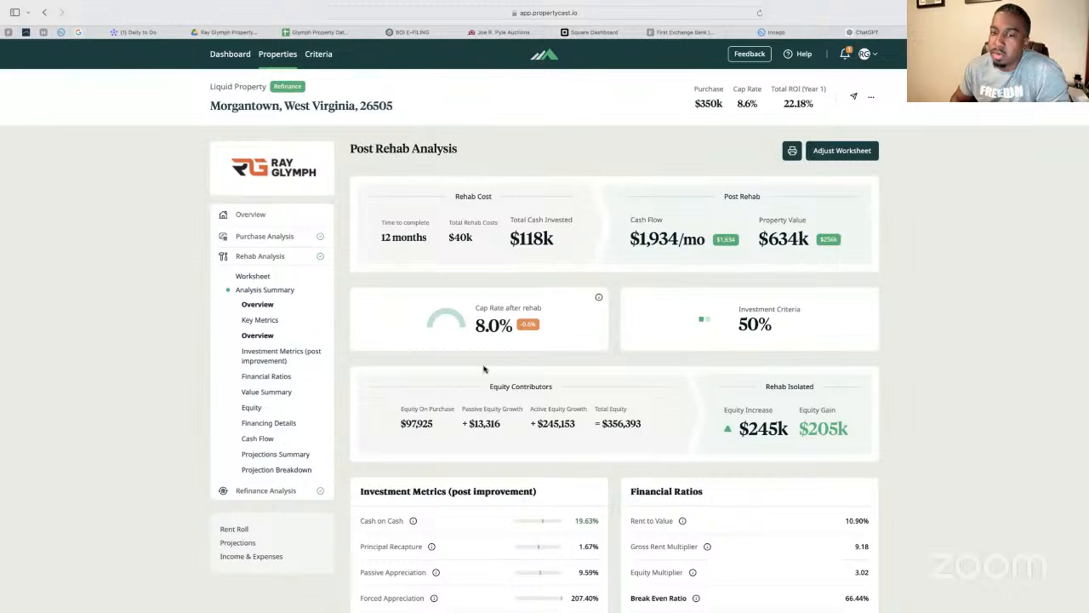
scroll(477, 368, down, 3)
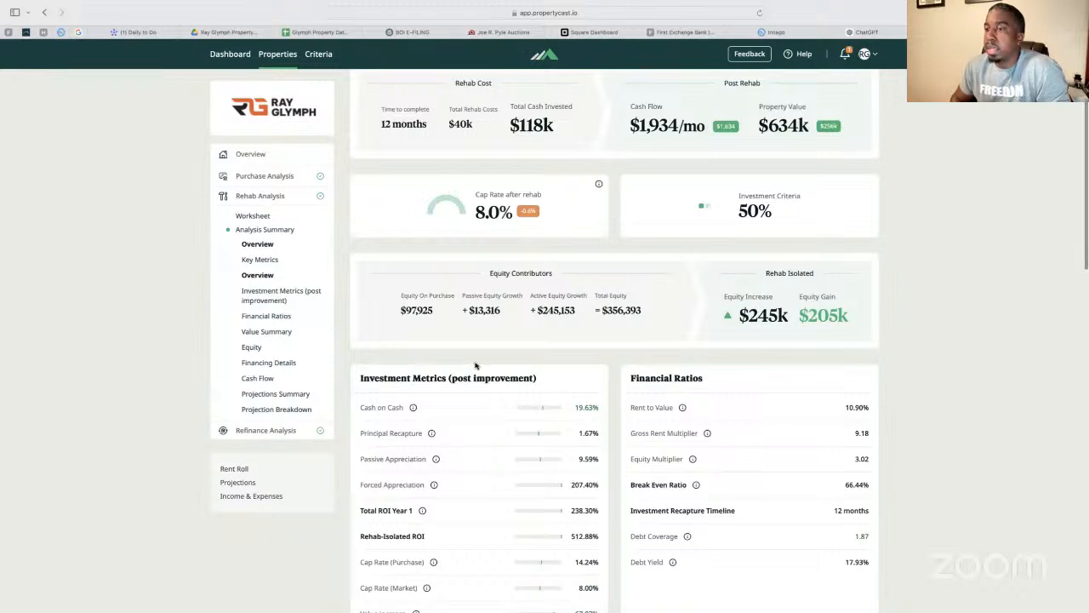
- Return to the Purchase Analysis summary and look over its investment metrics, financial ratios and purchase summary
click(256, 177)
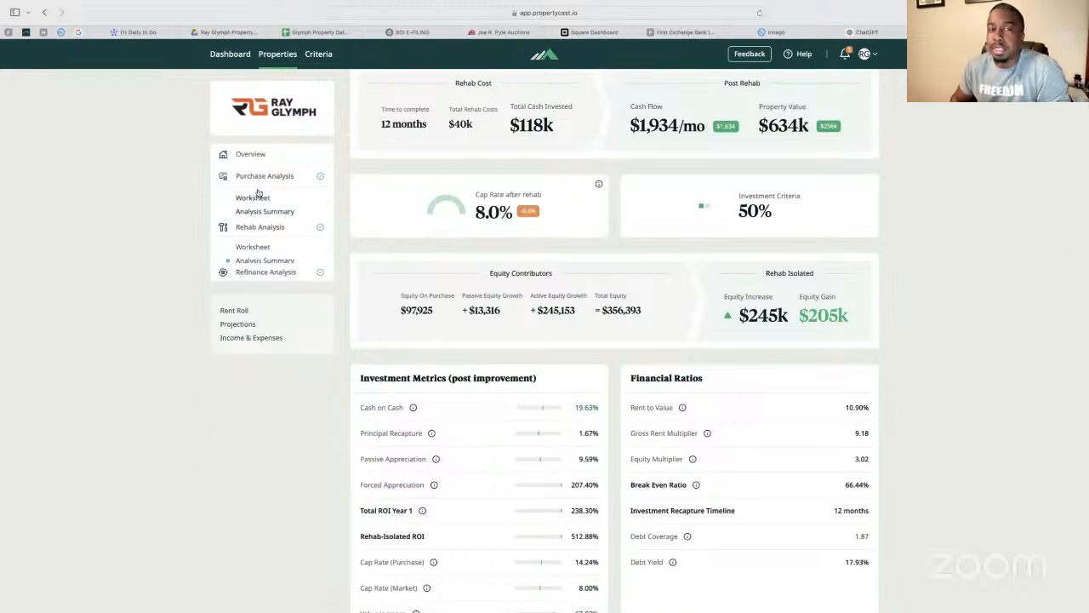
click(263, 212)
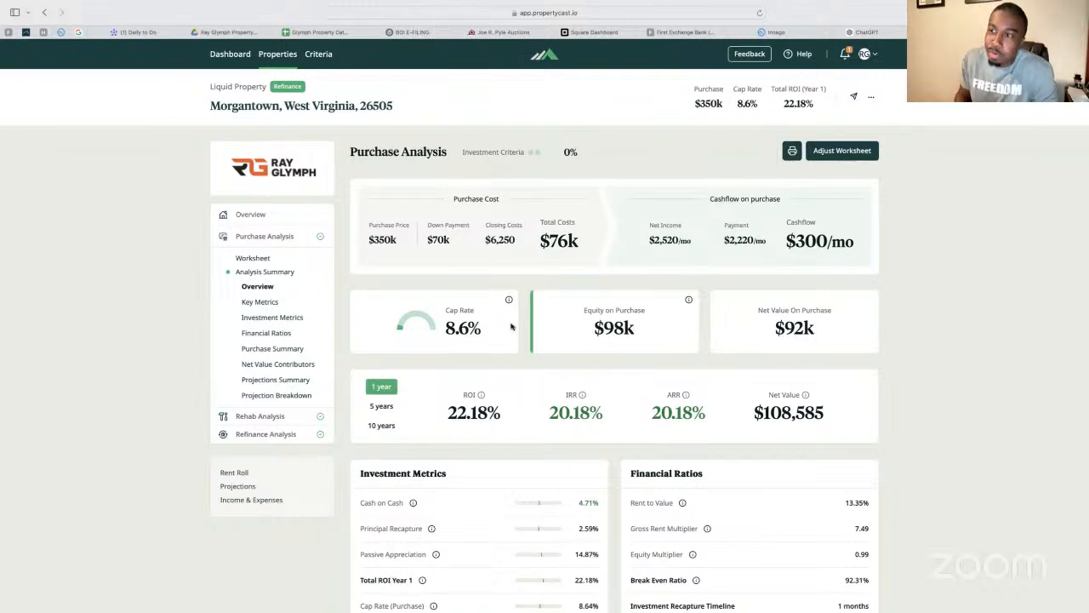
scroll(511, 326, down, 5)
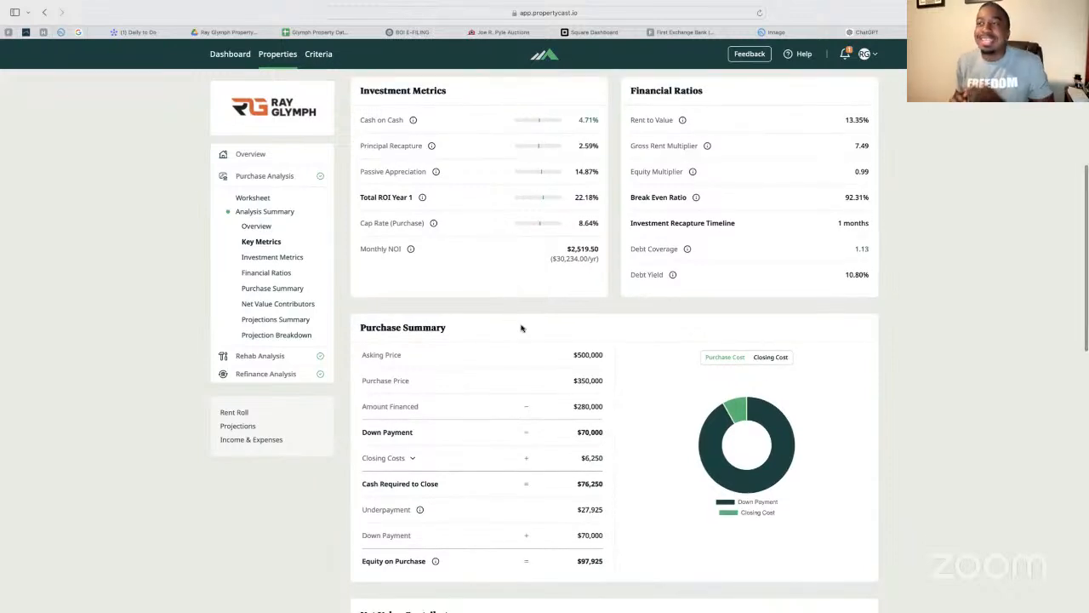